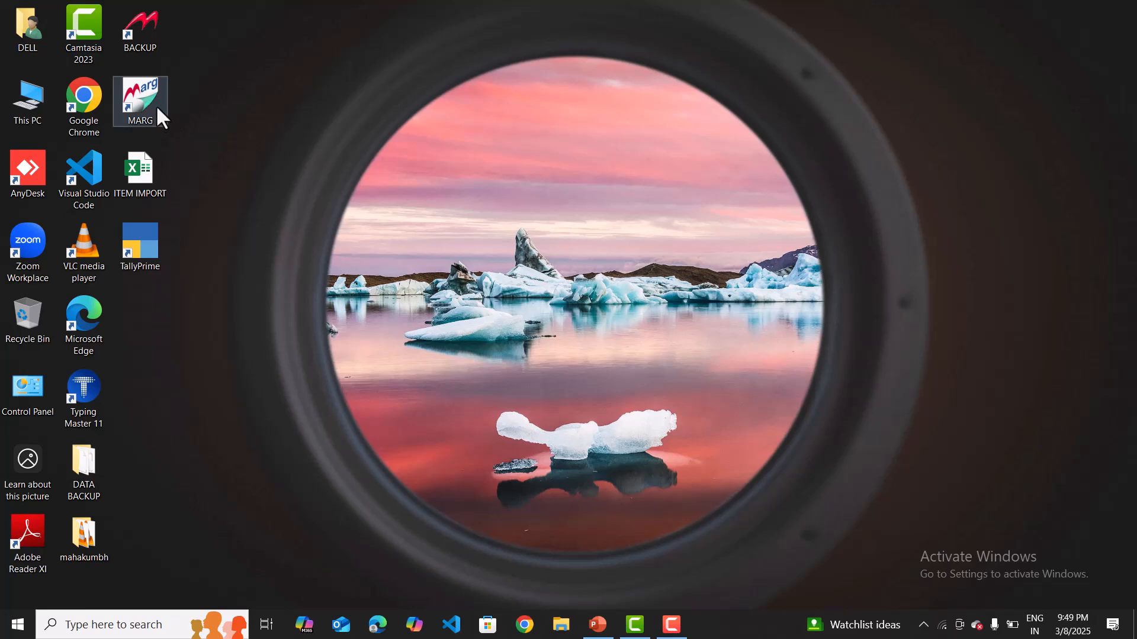
# Step: Launch MARG ERP 9+, skip the startup options and bring up the list of companies
pyautogui.doubleClick(138, 92)
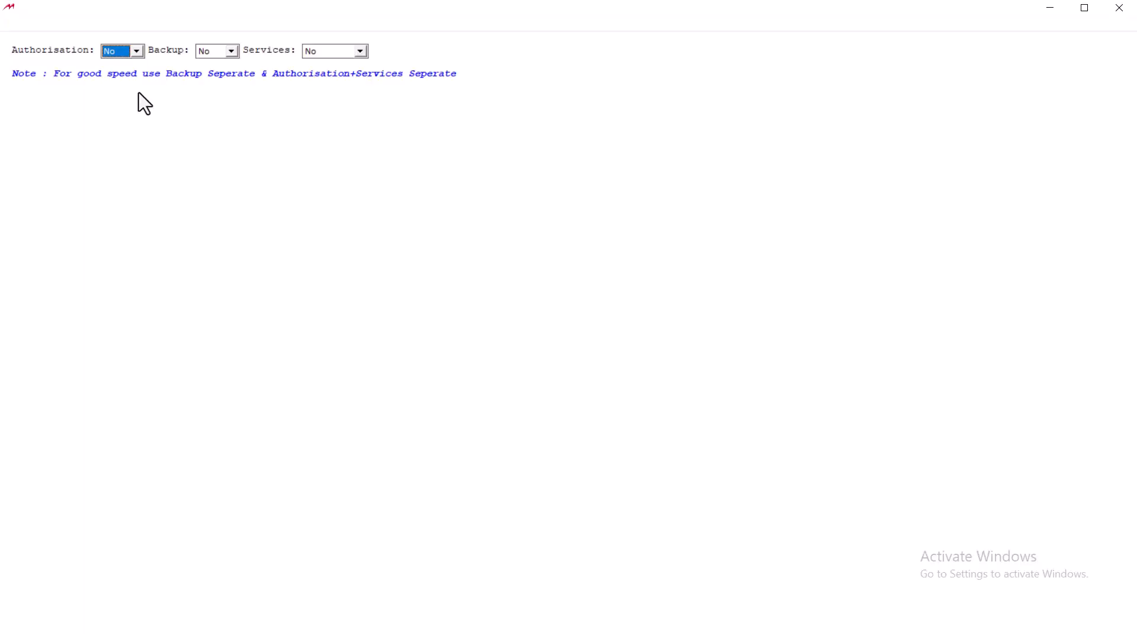
pyautogui.press('Escape')
pyautogui.press('Escape')
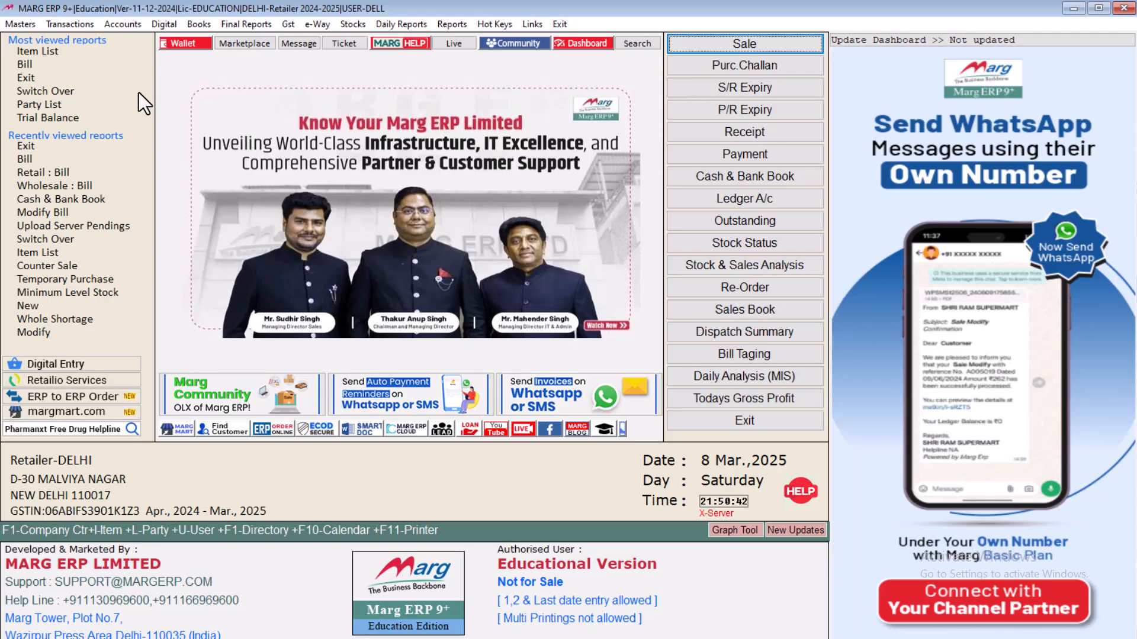
pyautogui.press('F1')
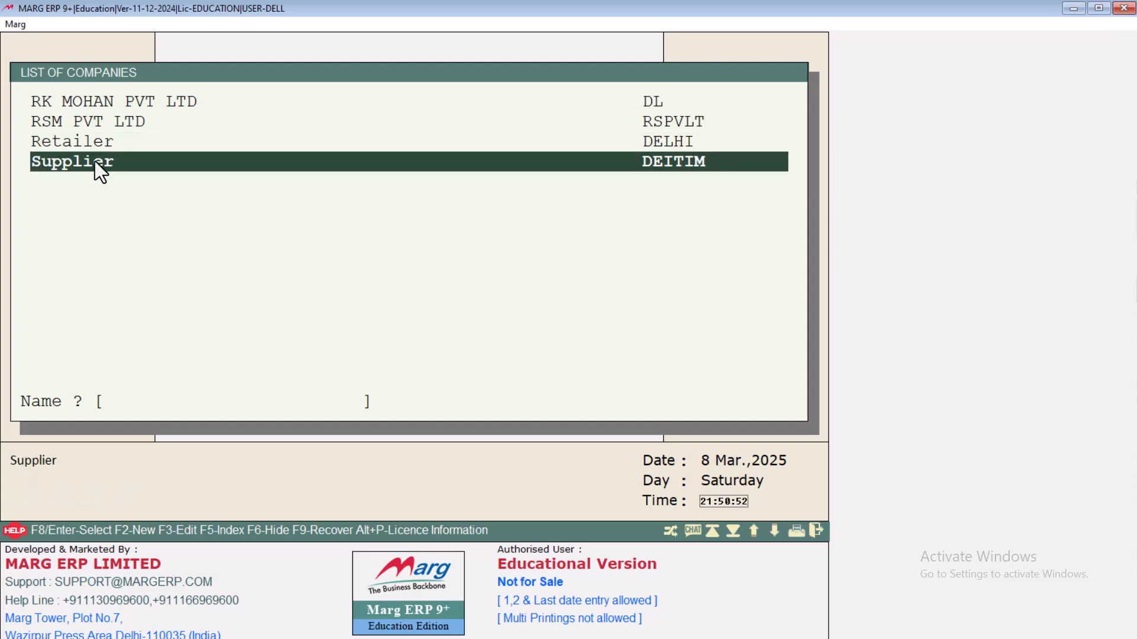
# Step: Review the company details of Supplier and Retailer, including each GSTIN, without changing them
pyautogui.press('F3')
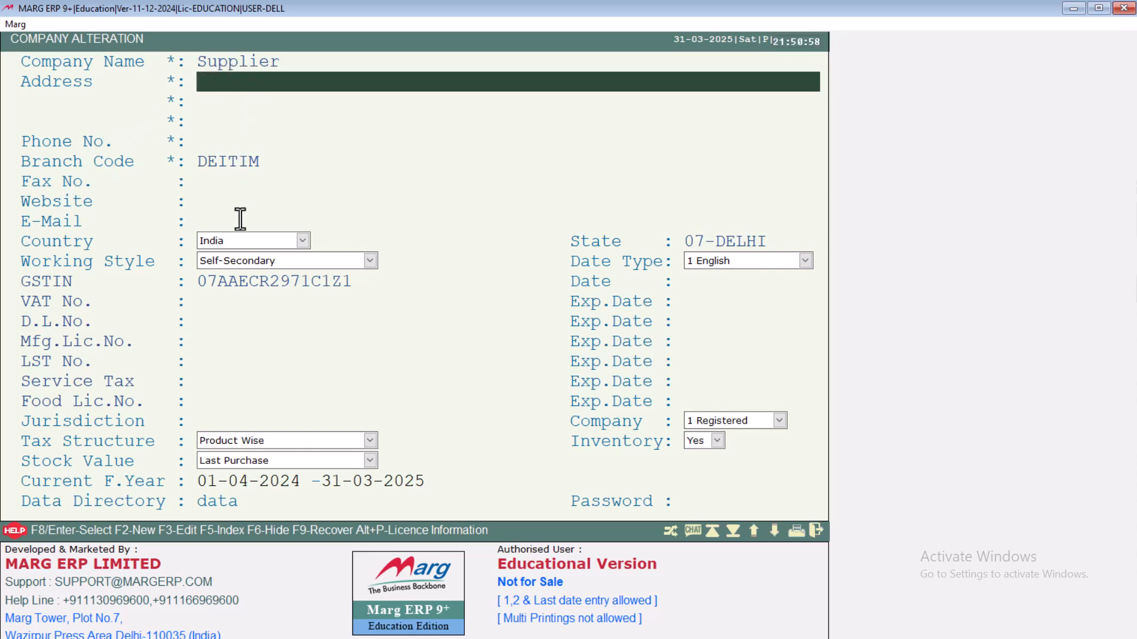
pyautogui.press('Escape')
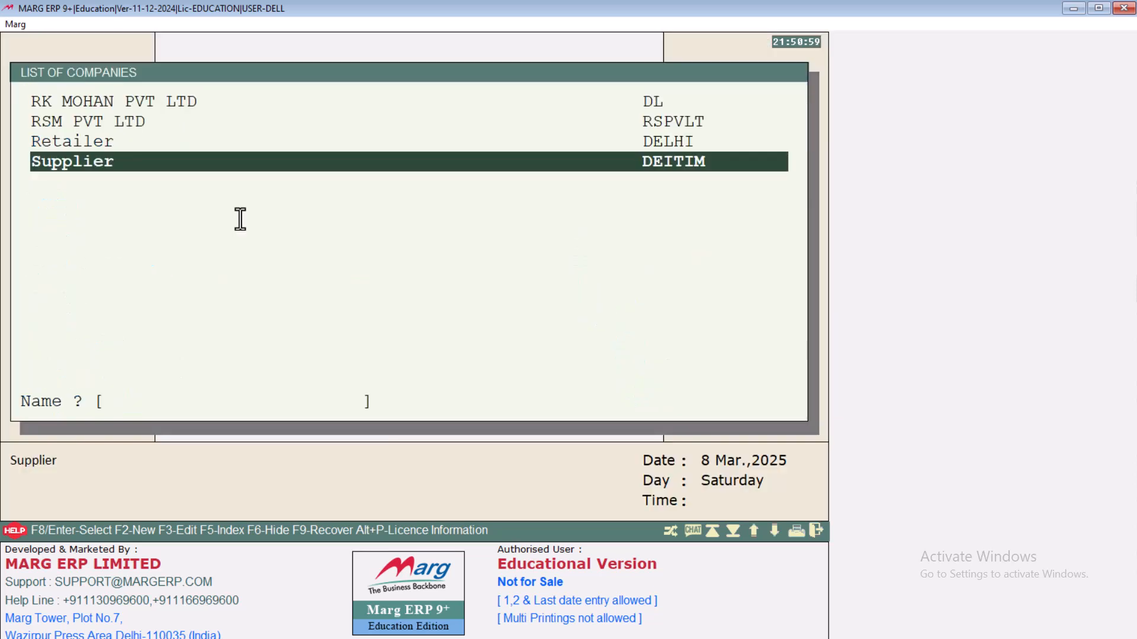
pyautogui.press('Up')
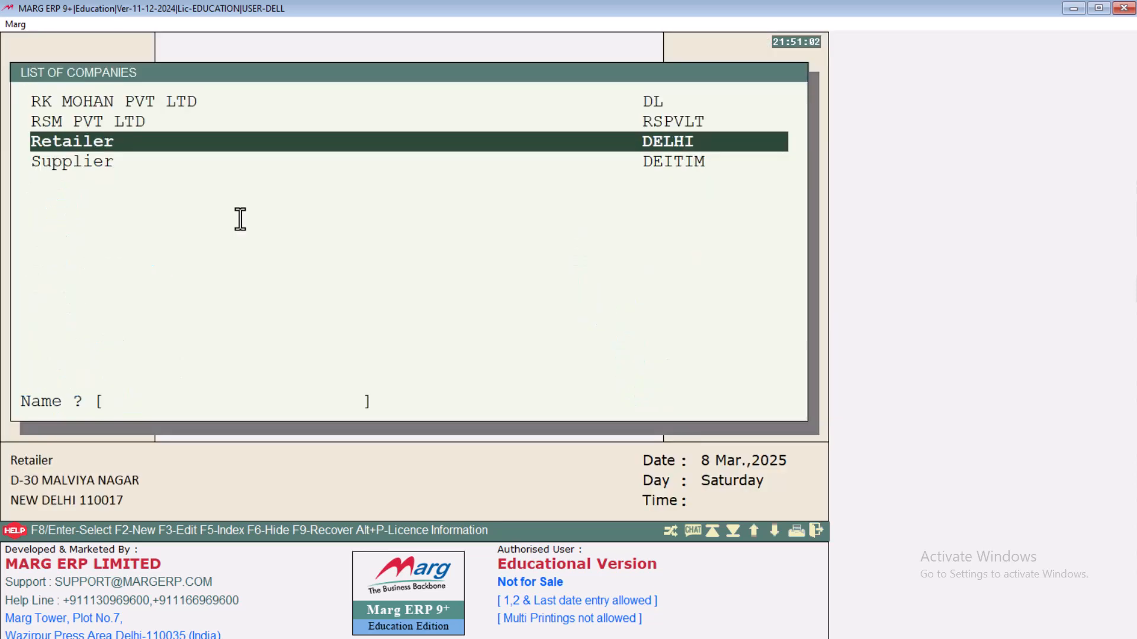
pyautogui.press('F3')
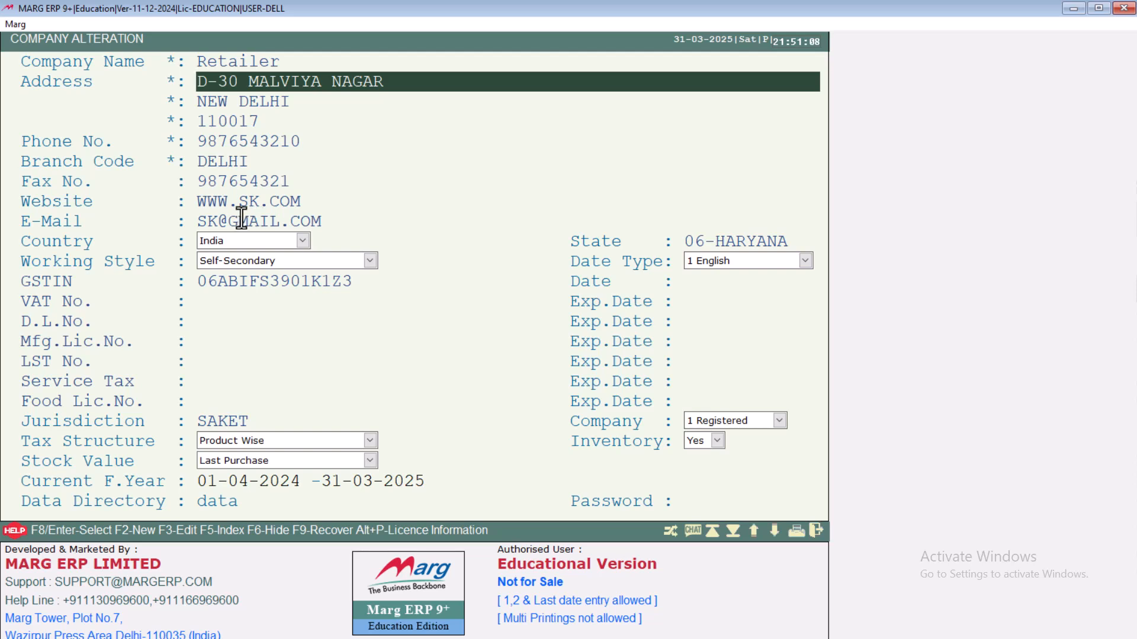
pyautogui.press('Escape')
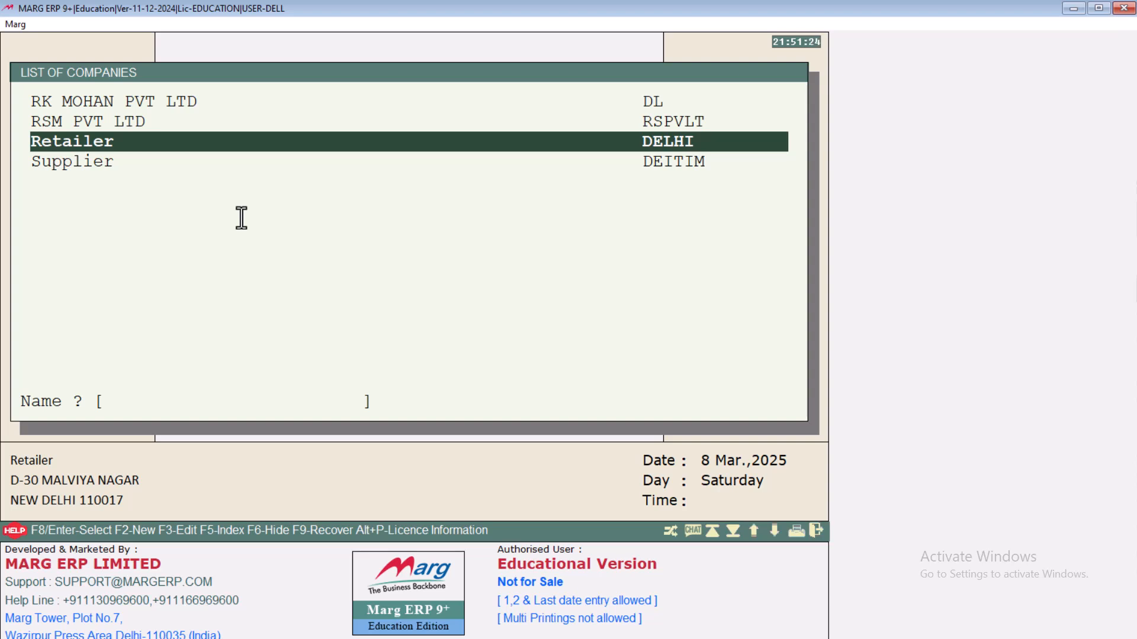
# Step: Open the Supplier company and dismiss the MargMart registration form
pyautogui.press('Down')
pyautogui.press('Return')
pyautogui.press('Return')
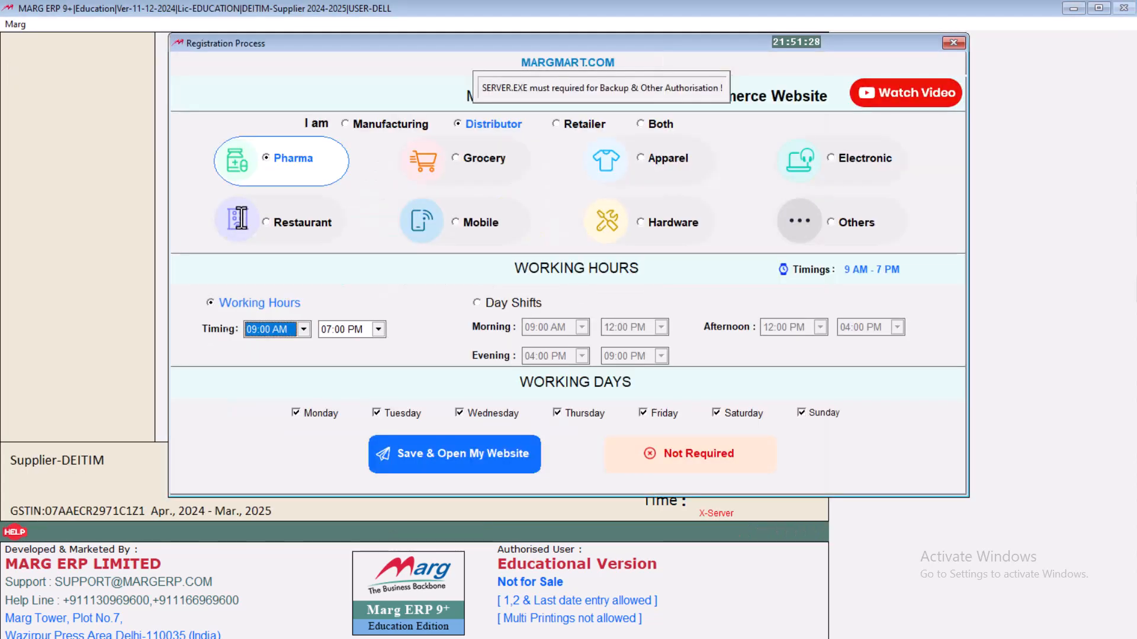
pyautogui.press('Escape')
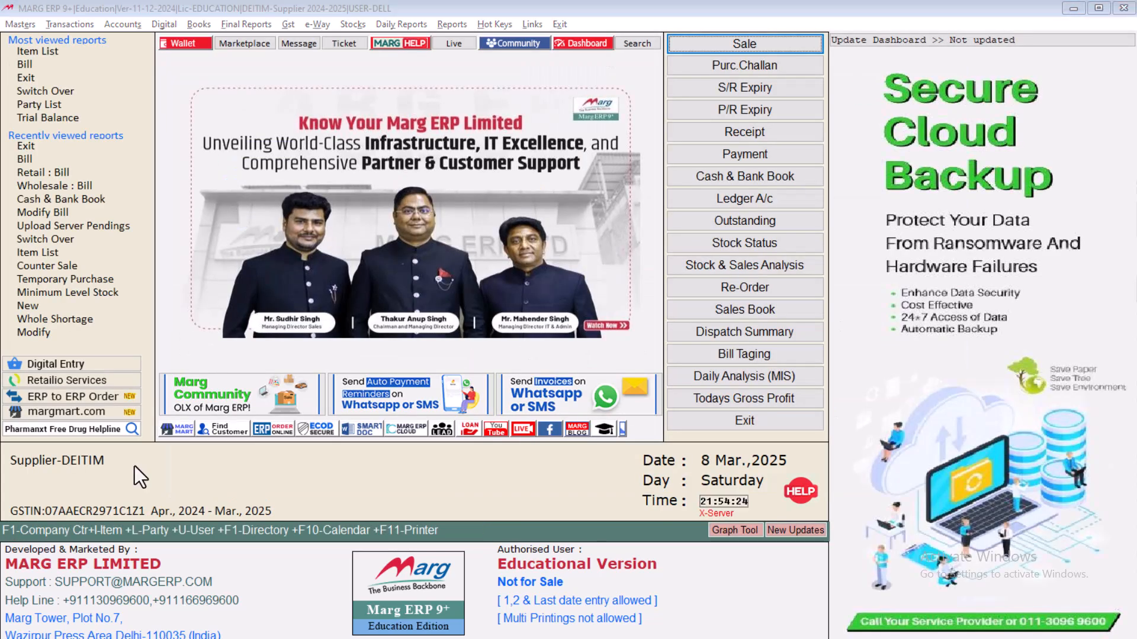
# Step: Start a sale entry dated 31-03-2025 and highlight the Retailer ledger in the party list
pyautogui.press('Return')
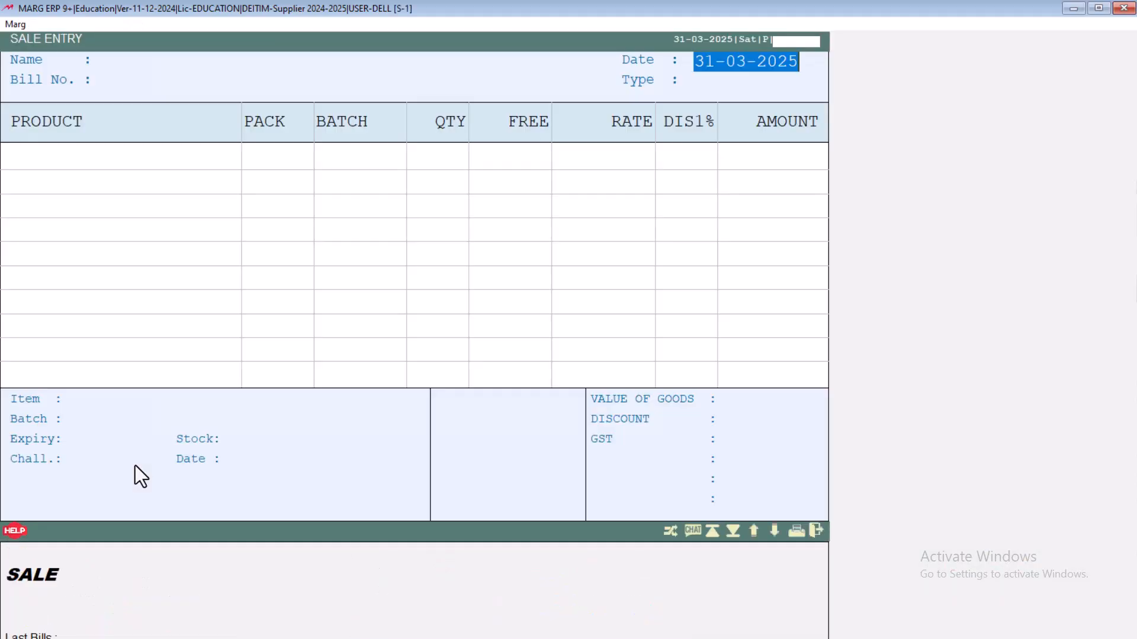
pyautogui.press('Return')
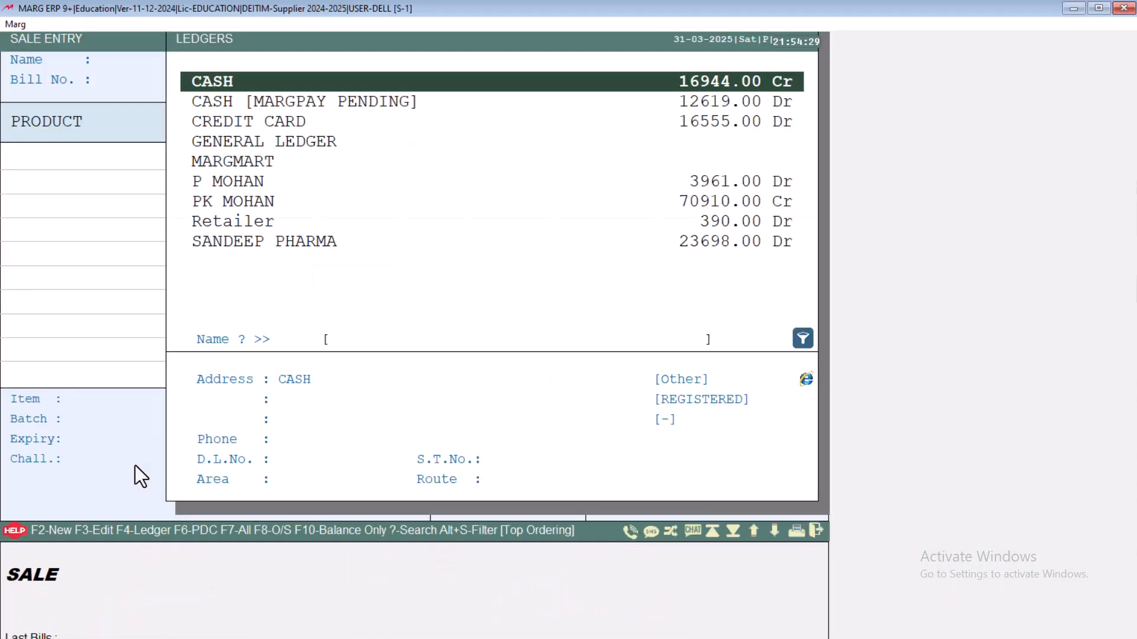
pyautogui.press('Down')
pyautogui.press('Down')
pyautogui.press('Down')
pyautogui.press('Down')
pyautogui.press('Down')
pyautogui.press('Down')
pyautogui.press('Down')
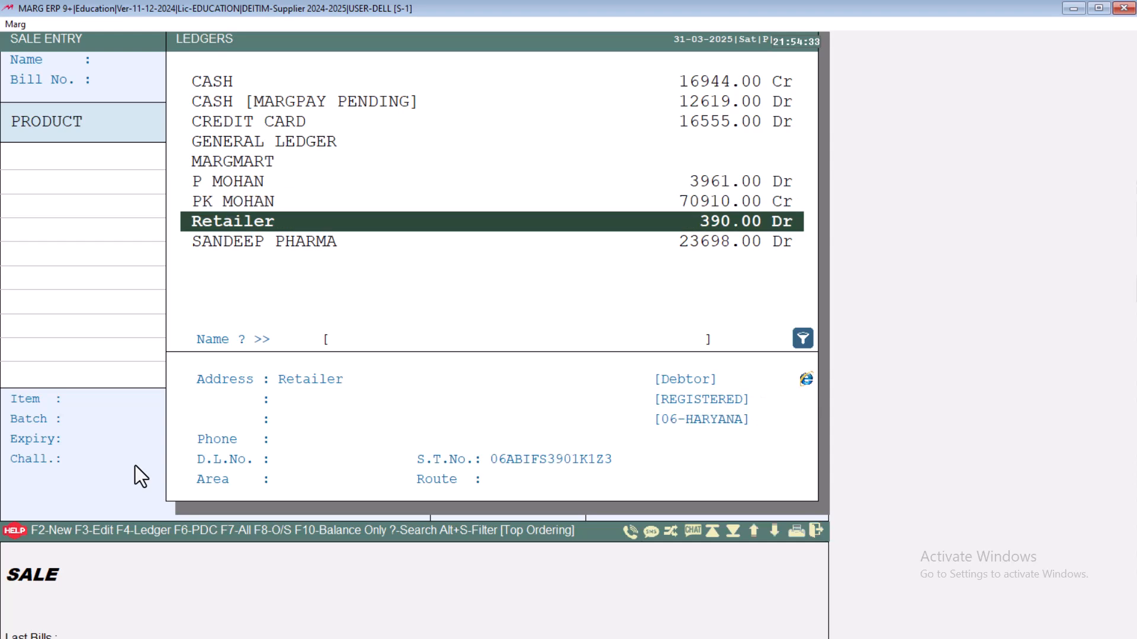
pyautogui.press('F3')
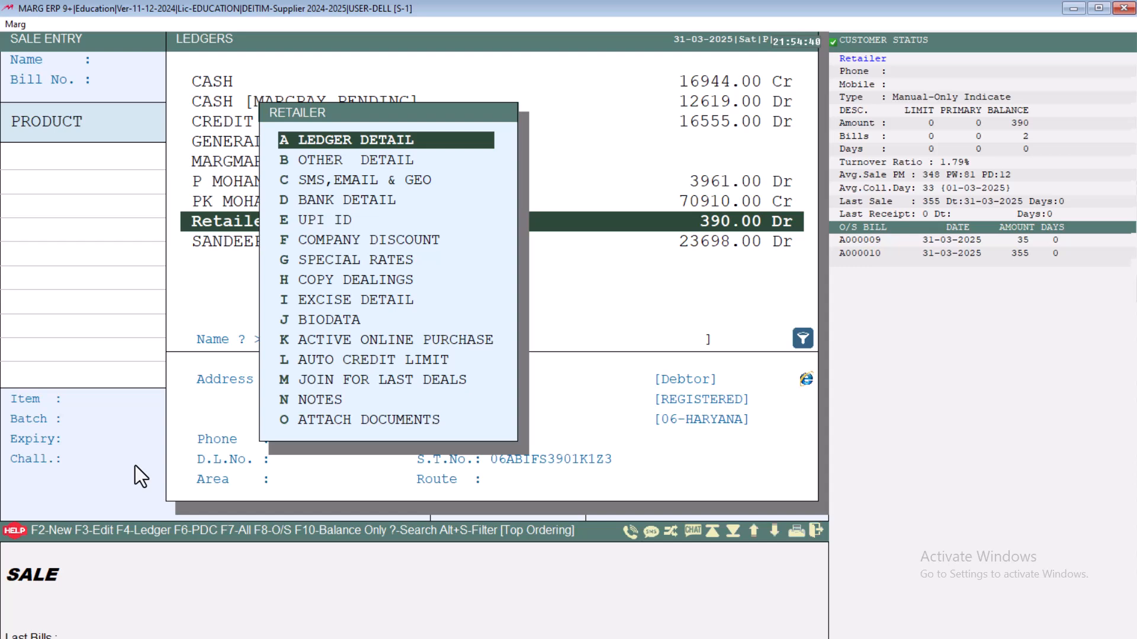
pyautogui.press('Down')
pyautogui.press('Down')
pyautogui.press('Down')
pyautogui.press('Down')
pyautogui.press('Down')
pyautogui.press('Down')
pyautogui.press('Down')
pyautogui.press('Down')
pyautogui.press('Down')
pyautogui.press('Down')
pyautogui.press('Escape')
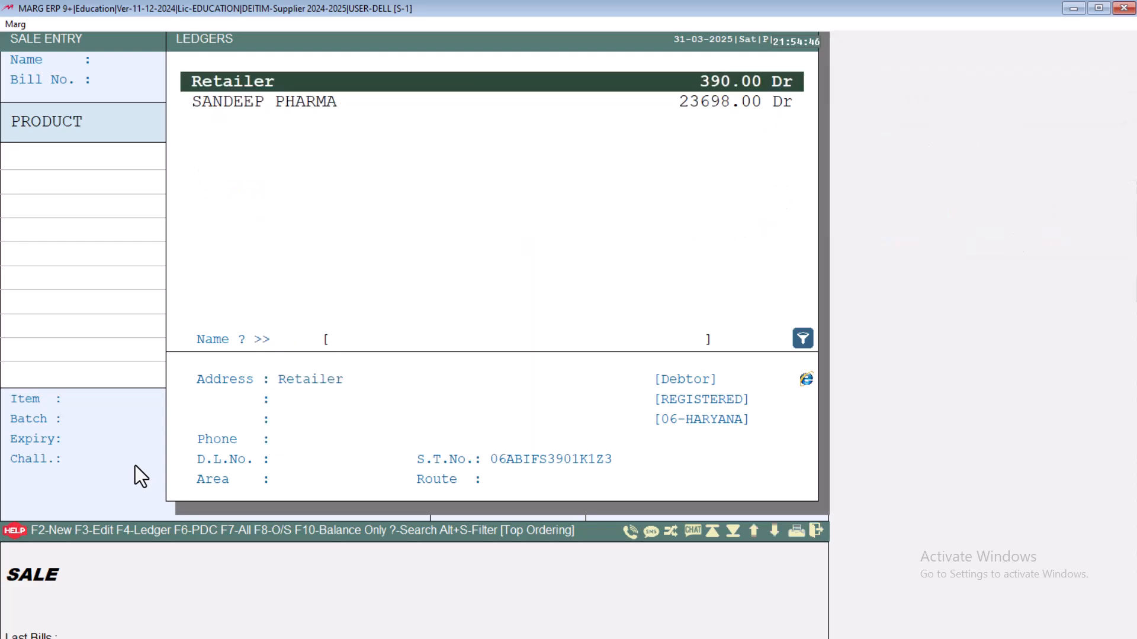
# Step: Check the GSTIN in the Retailer ledger's details and leave the ledger unchanged
pyautogui.press('F3')
pyautogui.press('Return')
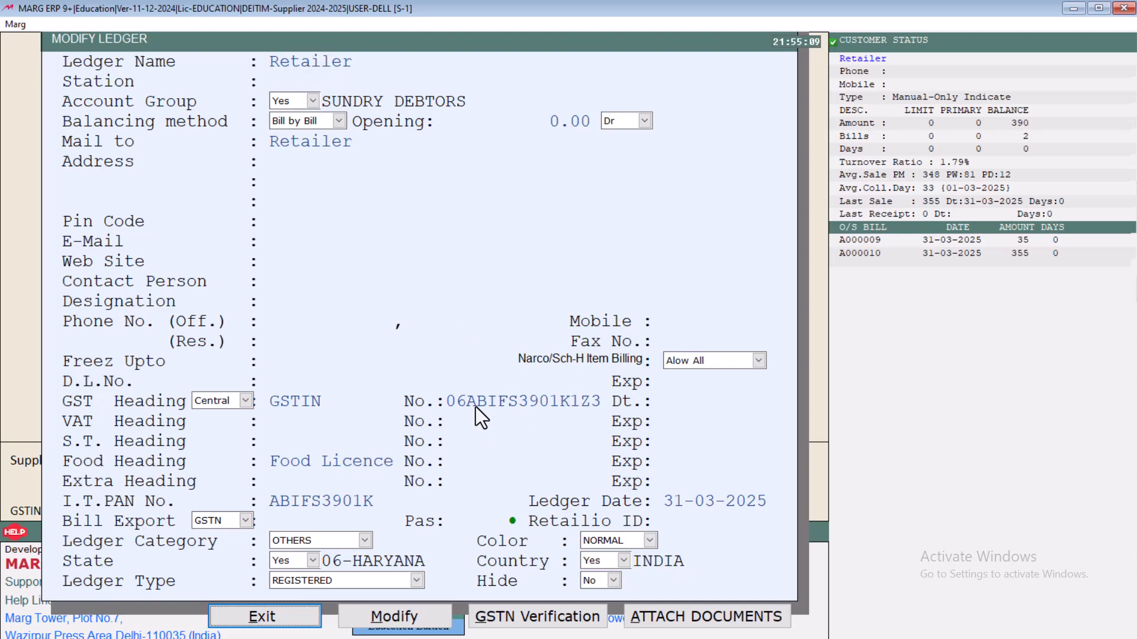
pyautogui.press('Escape')
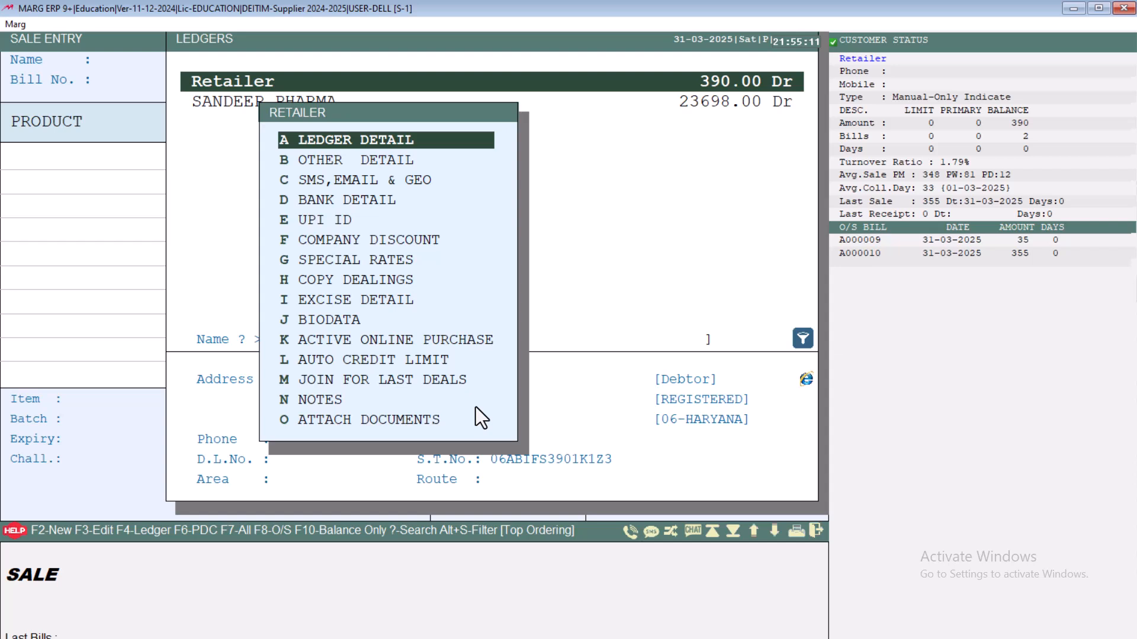
# Step: Activate the Retailer ledger for online purchase, confirming with Yes, and exit the sale entry
pyautogui.press('Down')
pyautogui.press('Down')
pyautogui.press('Down')
pyautogui.press('Down')
pyautogui.press('Down')
pyautogui.press('Down')
pyautogui.press('Down')
pyautogui.press('Down')
pyautogui.press('Down')
pyautogui.press('Down')
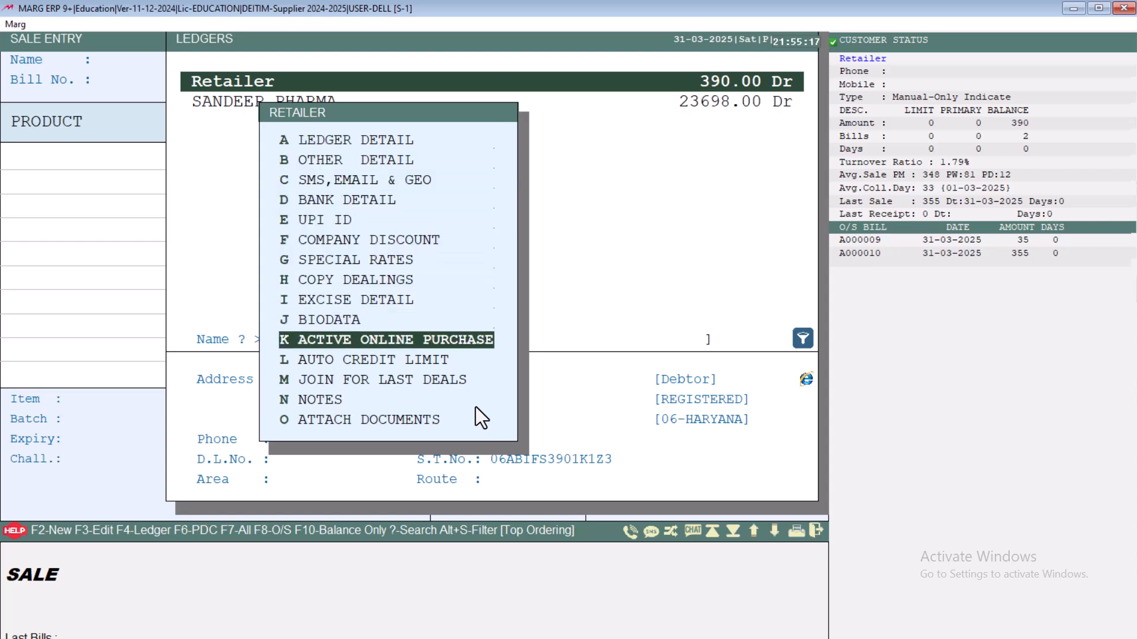
pyautogui.press('Return')
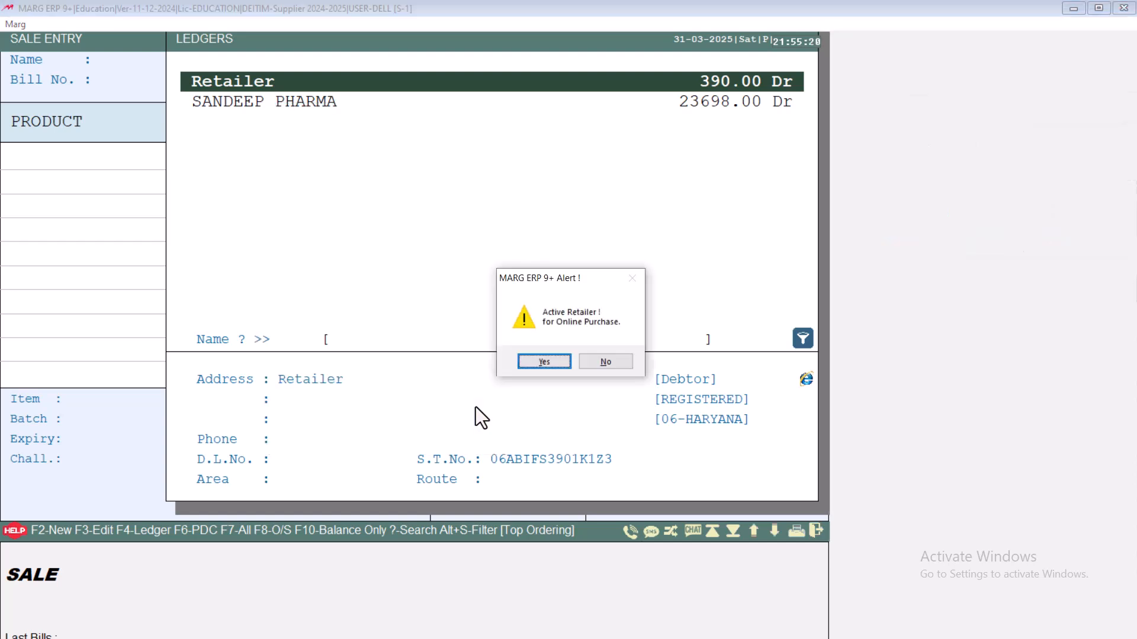
pyautogui.press('Return')
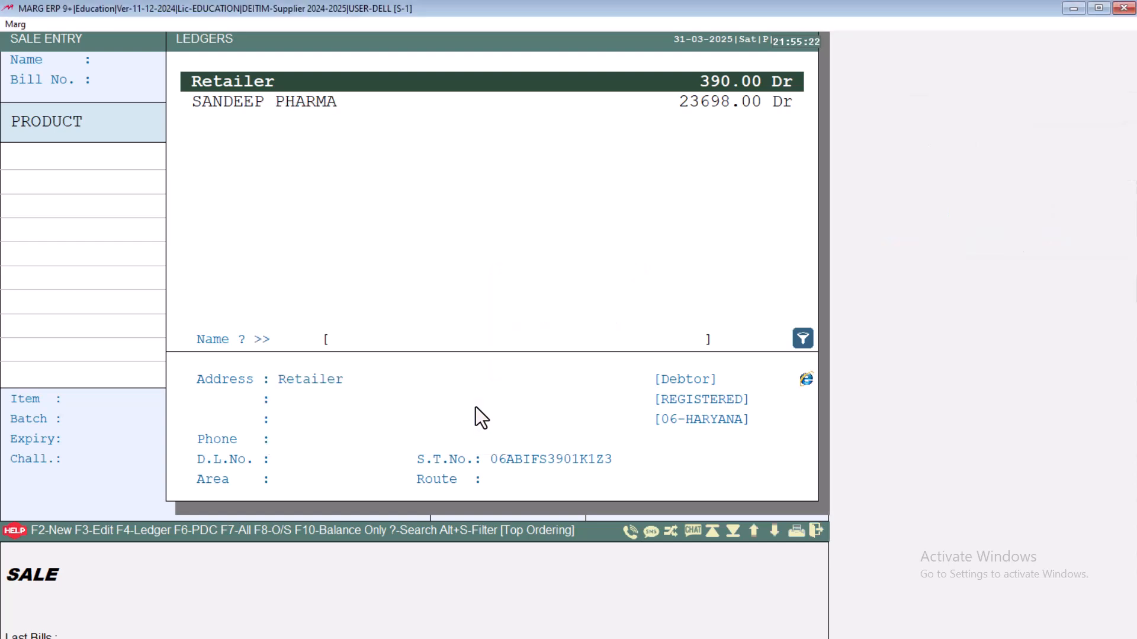
pyautogui.press('Escape')
pyautogui.press('Escape')
pyautogui.press('Escape')
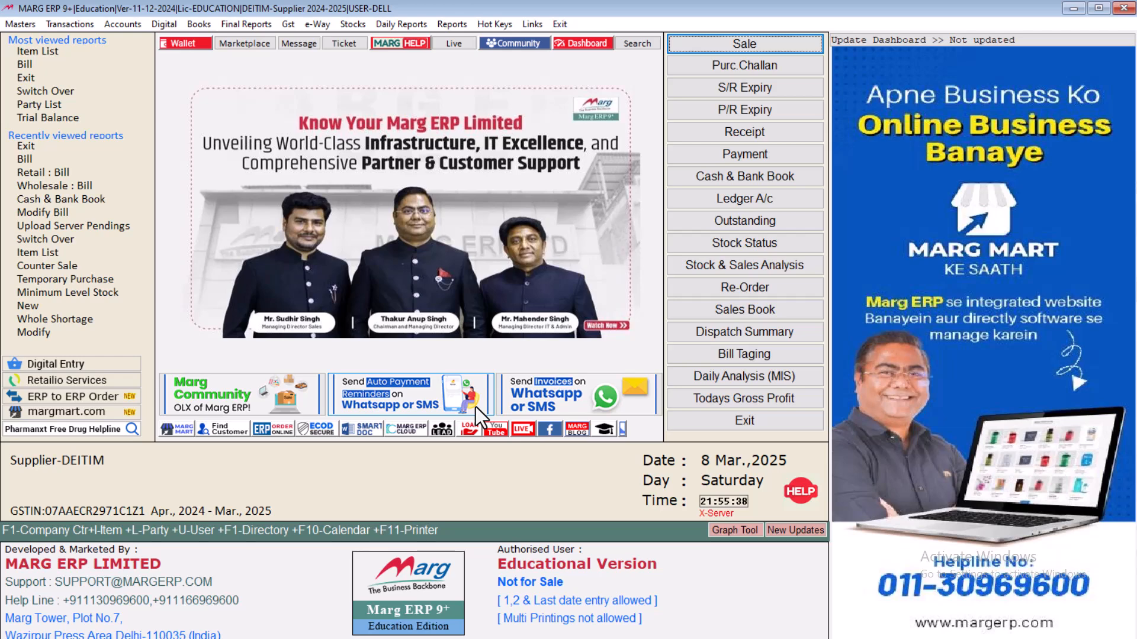
# Step: Switch to the Retailer company and dismiss the MargMart registration form
pyautogui.press('F1')
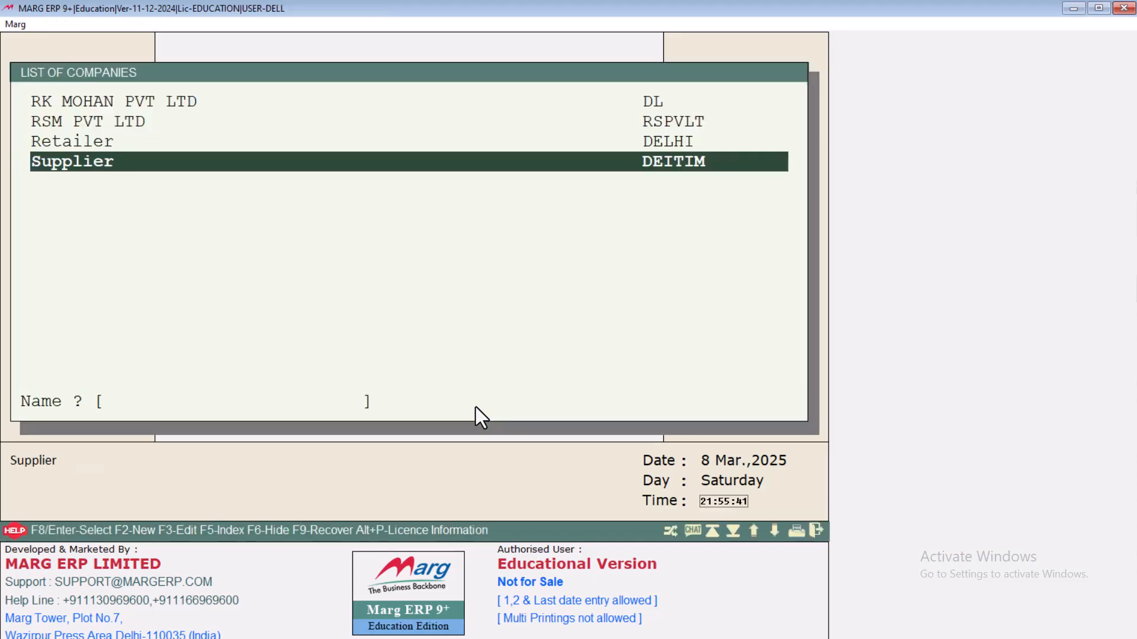
pyautogui.press('Up')
pyautogui.press('Return')
pyautogui.press('Return')
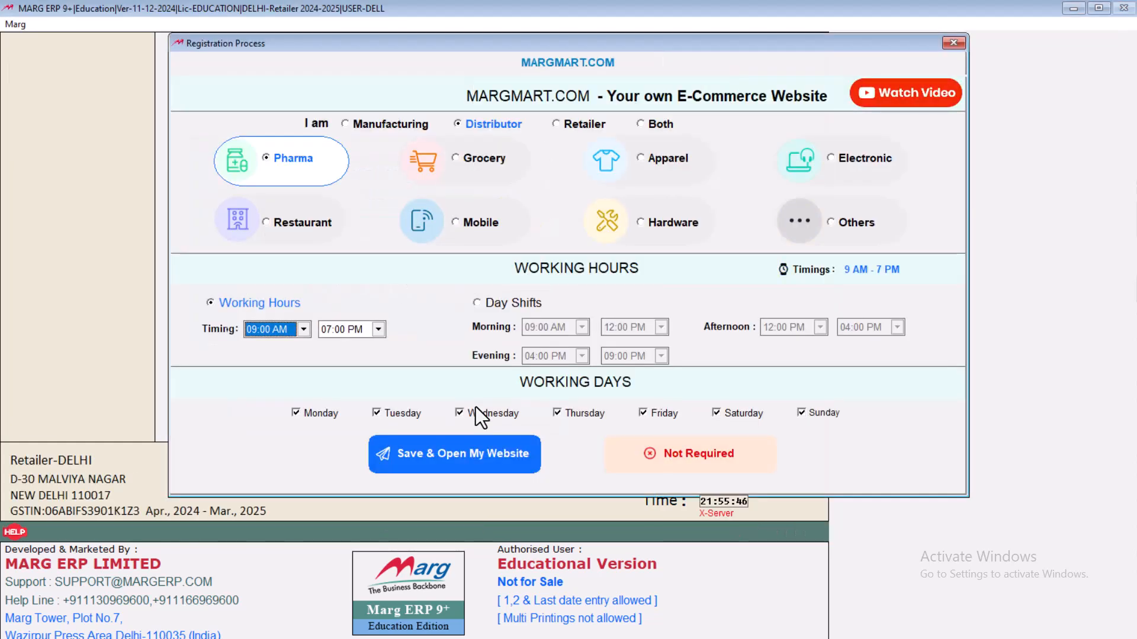
pyautogui.press('Escape')
# Step: Start a purchase entry dated 31-03-2025 and highlight the Supplier ledger in the party list
pyautogui.hotkey('alt', 'n')
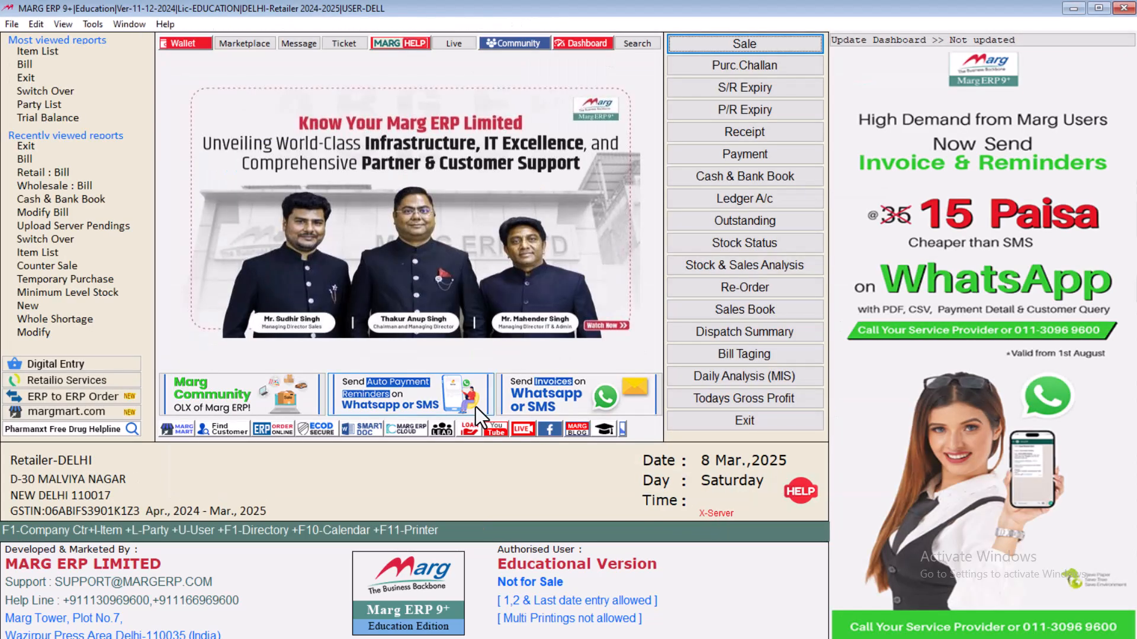
pyautogui.press('Return')
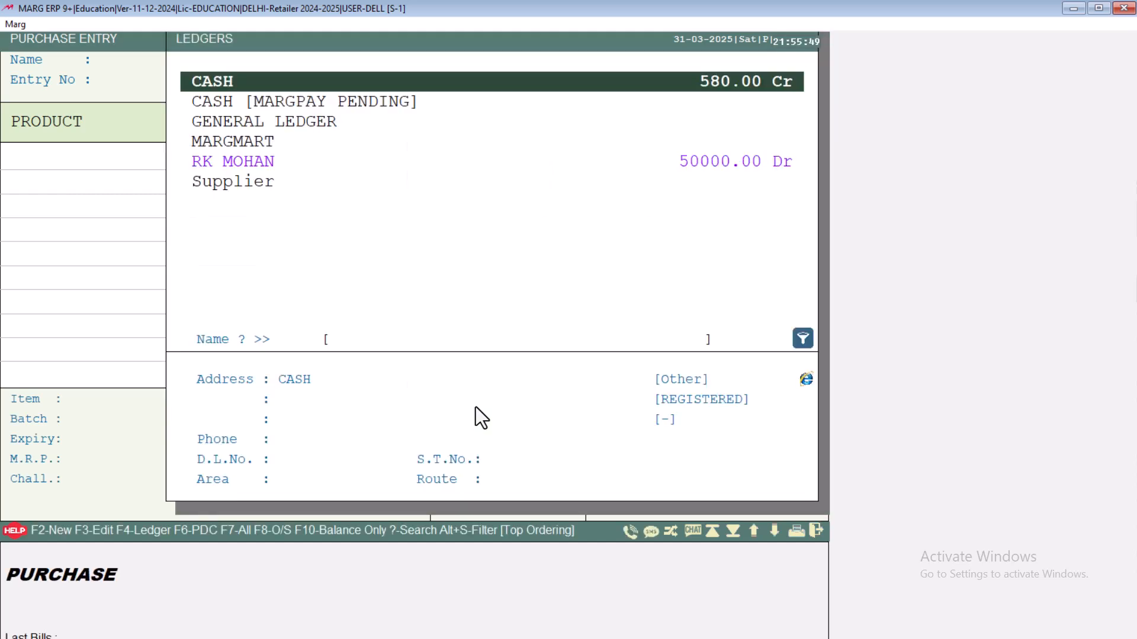
pyautogui.press('Down')
pyautogui.press('Down')
pyautogui.press('Down')
pyautogui.press('Down')
pyautogui.press('Down')
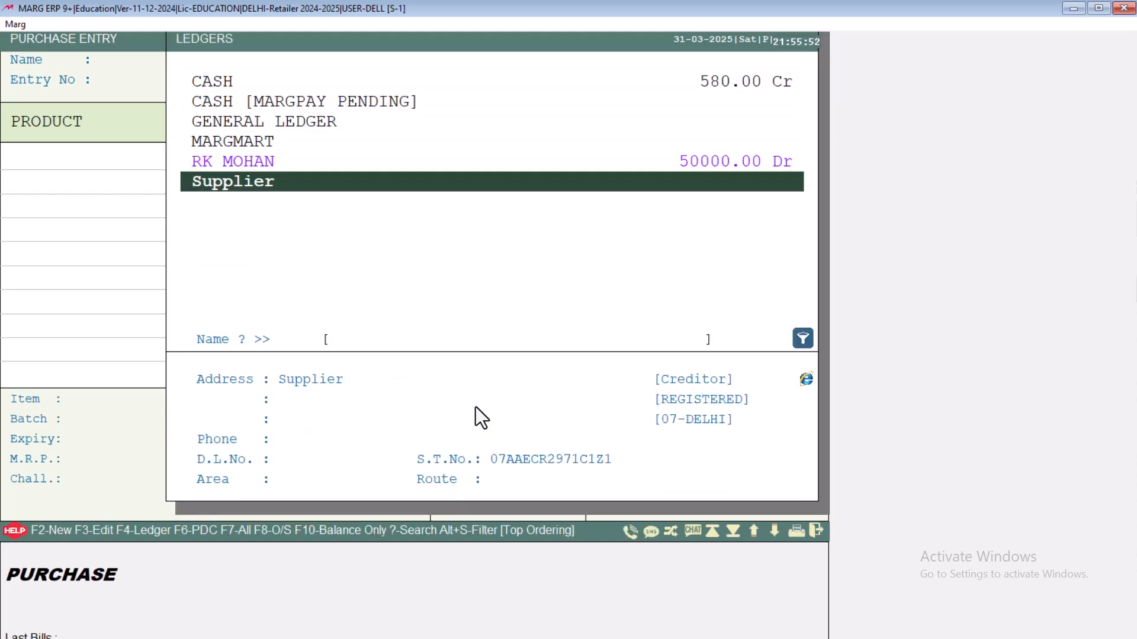
# Step: Check the GSTIN in the Supplier ledger's details and leave the ledger unchanged
pyautogui.press('F3')
pyautogui.press('Down')
pyautogui.press('Up')
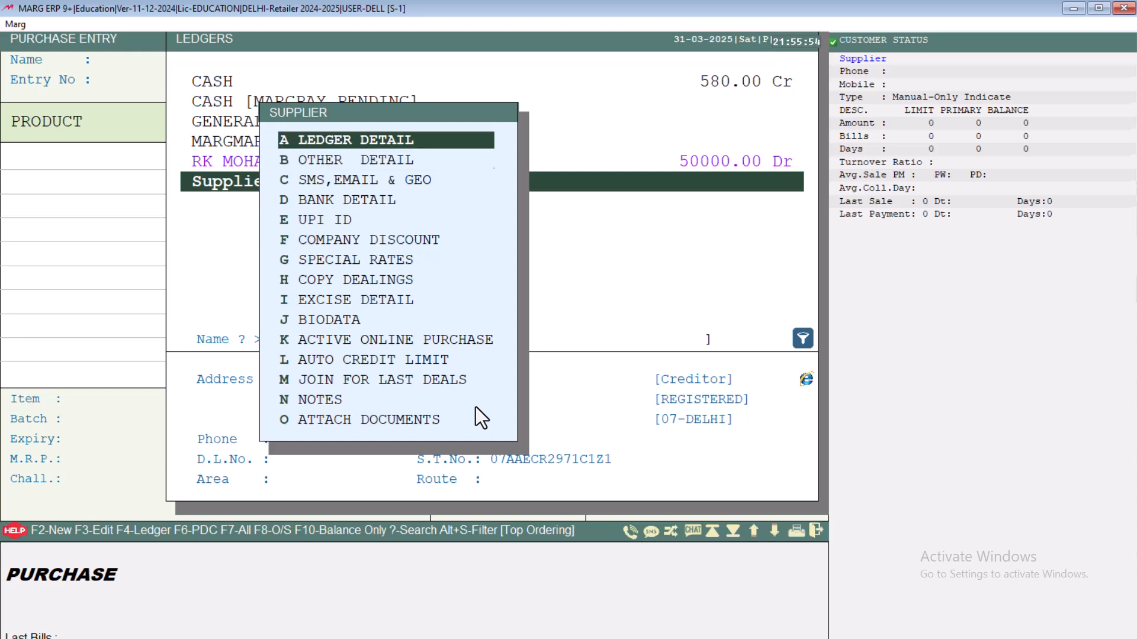
pyautogui.press('Return')
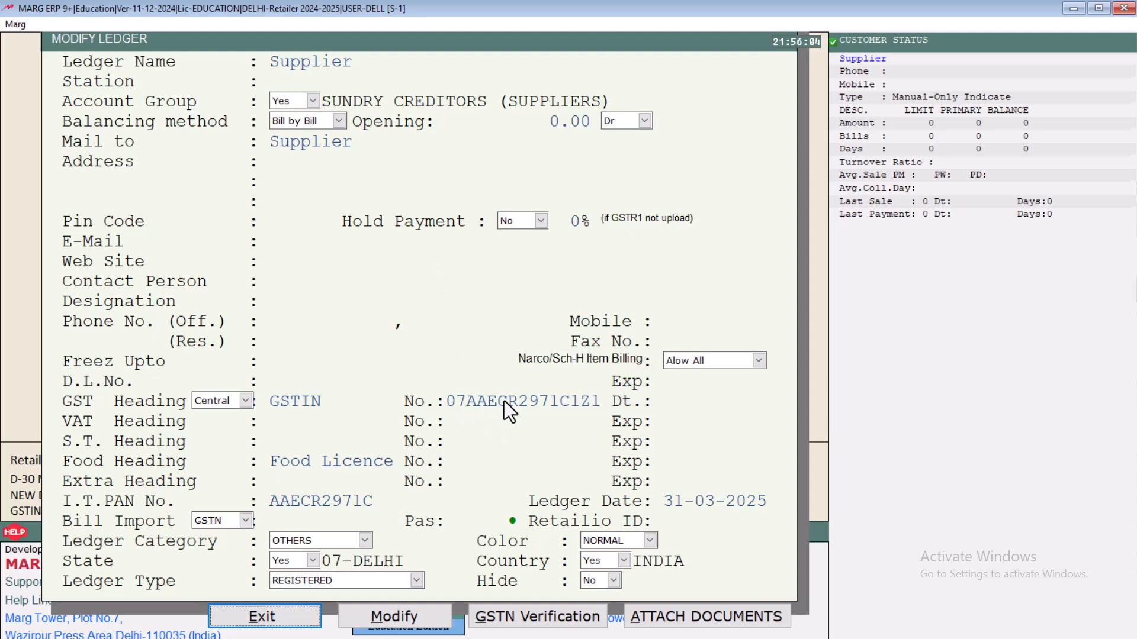
pyautogui.press('Escape')
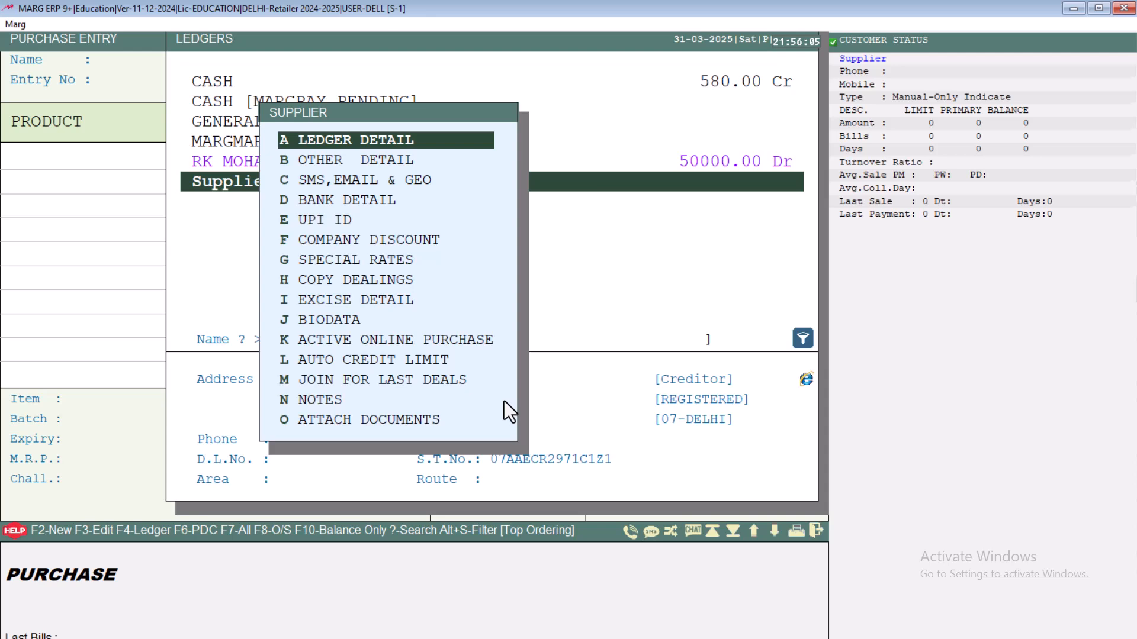
# Step: Activate online purchase for the Supplier ledger and exit the purchase entry back to the list of companies
pyautogui.press('Down')
pyautogui.press('Down')
pyautogui.press('Down')
pyautogui.press('Down')
pyautogui.press('Down')
pyautogui.press('Down')
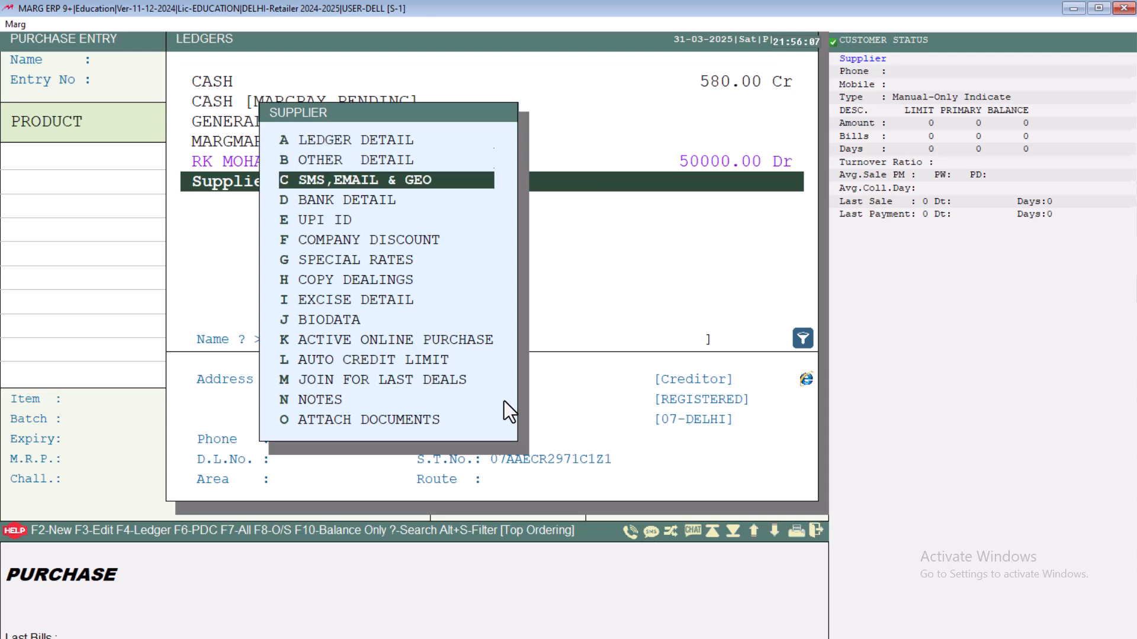
pyautogui.press('Down')
pyautogui.press('Down')
pyautogui.press('Down')
pyautogui.press('Down')
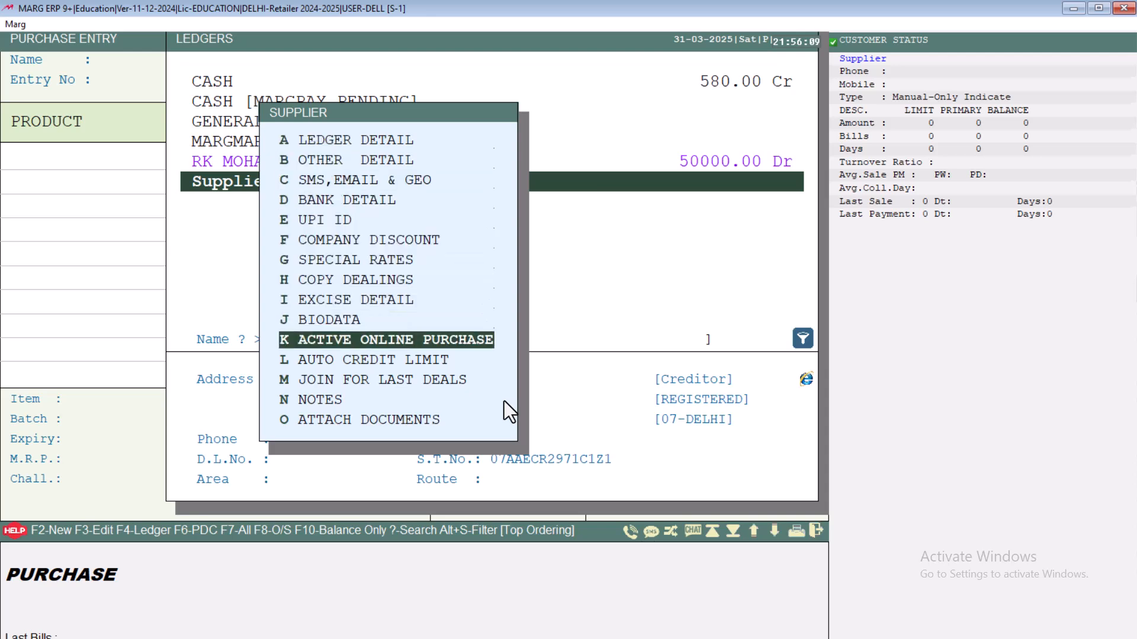
pyautogui.press('Return')
pyautogui.press('Left')
pyautogui.press('Return')
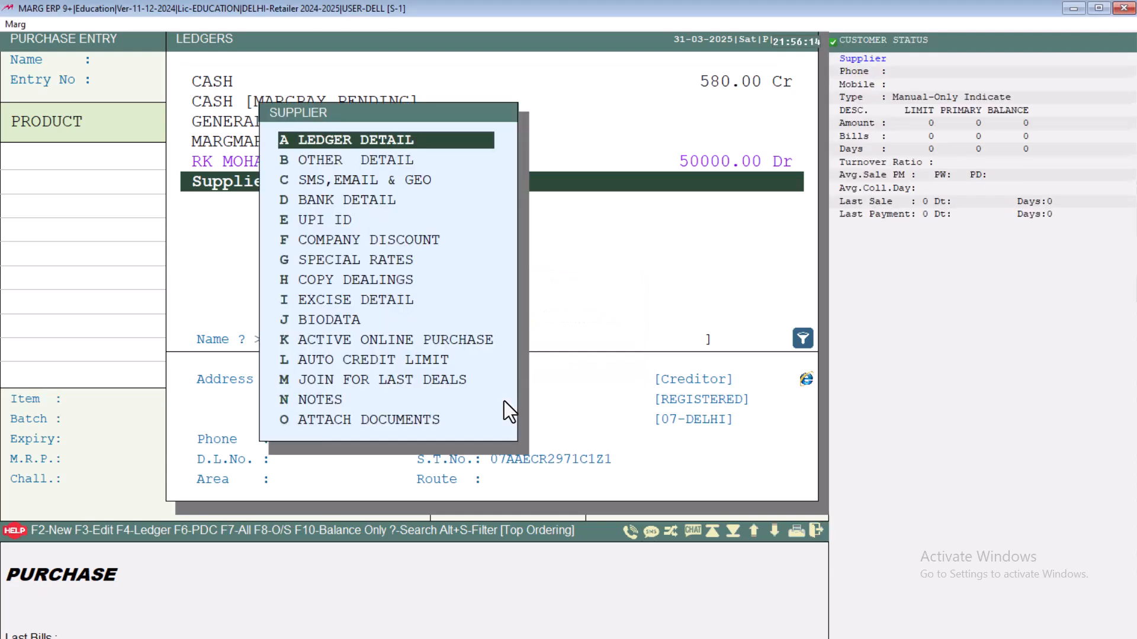
pyautogui.press('Escape')
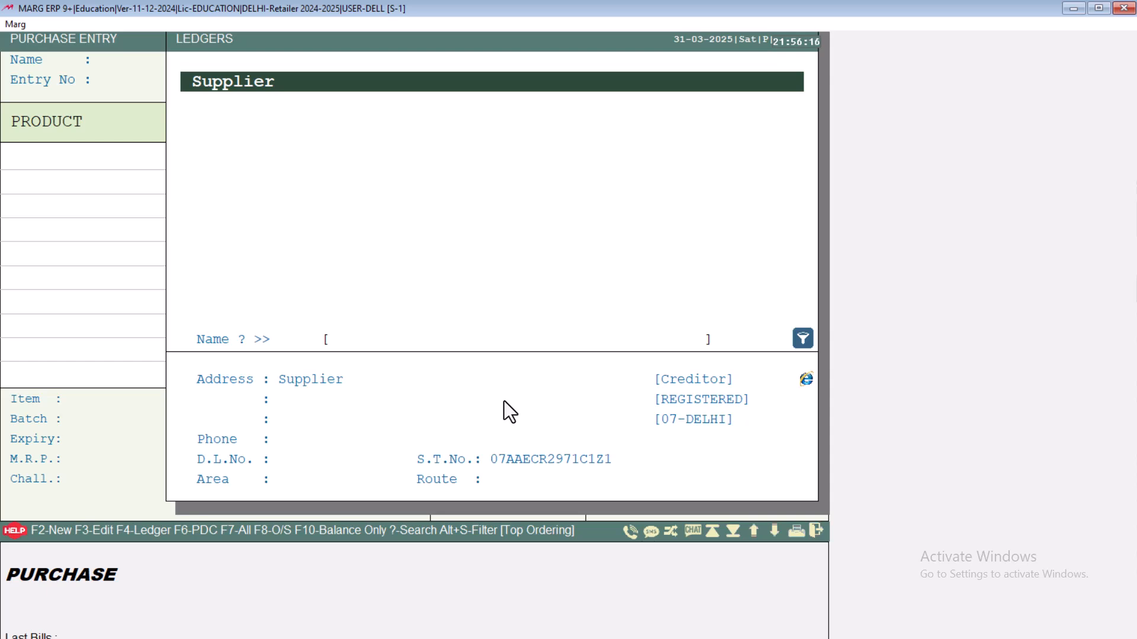
pyautogui.press('Escape')
pyautogui.press('Escape')
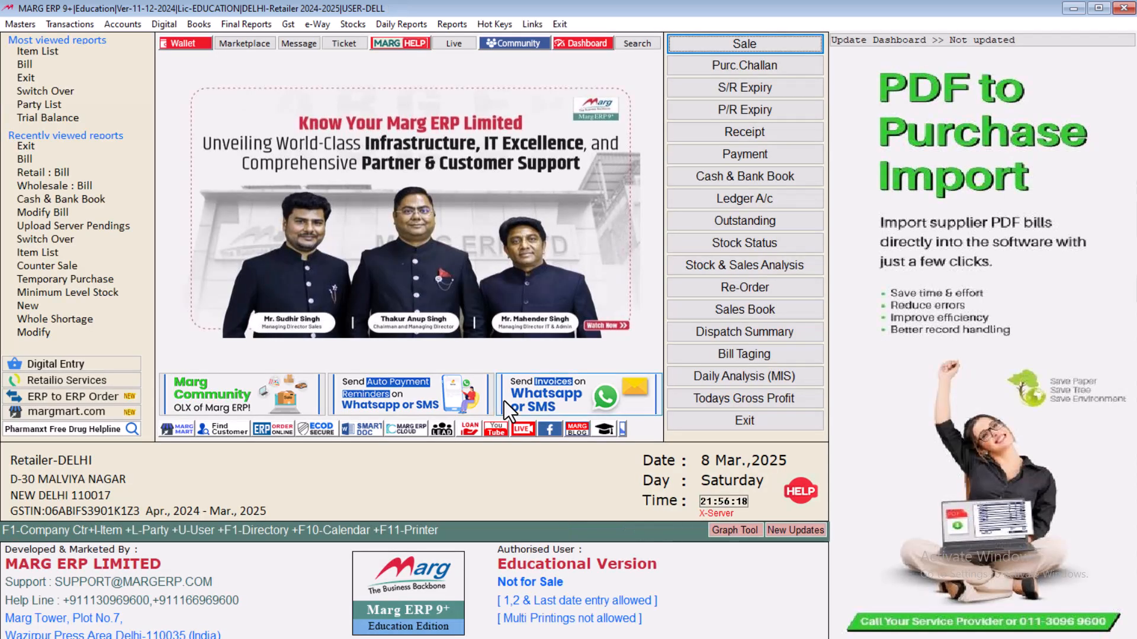
pyautogui.press('Escape')
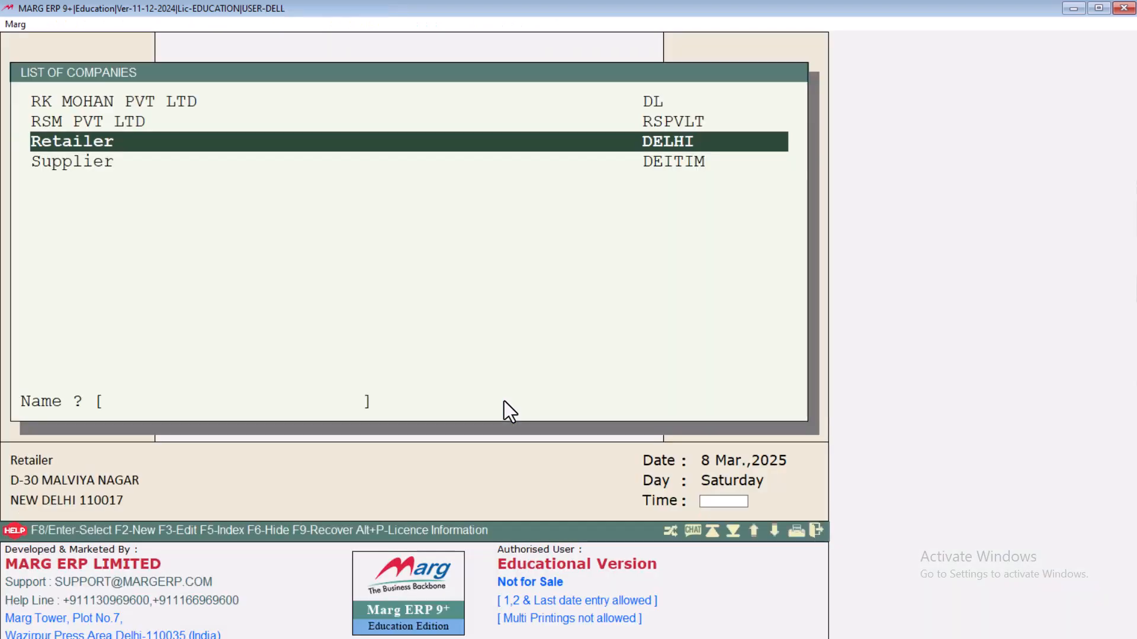
# Step: Open the Supplier company from the list of companies and dismiss the opening notice
pyautogui.press('Down')
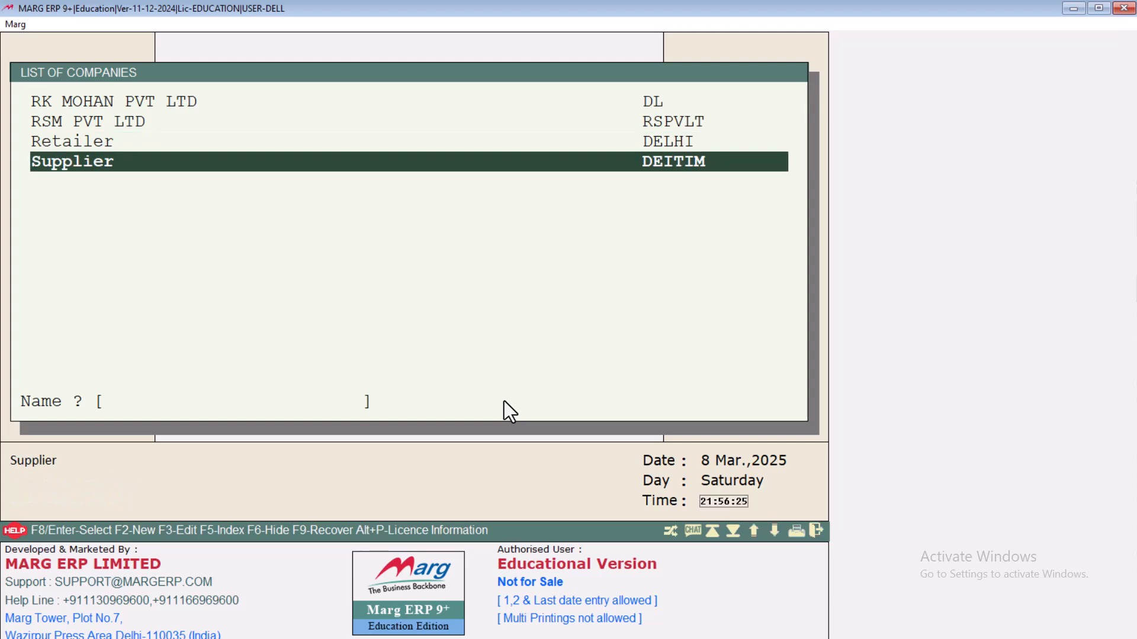
pyautogui.press('Return')
pyautogui.press('Return')
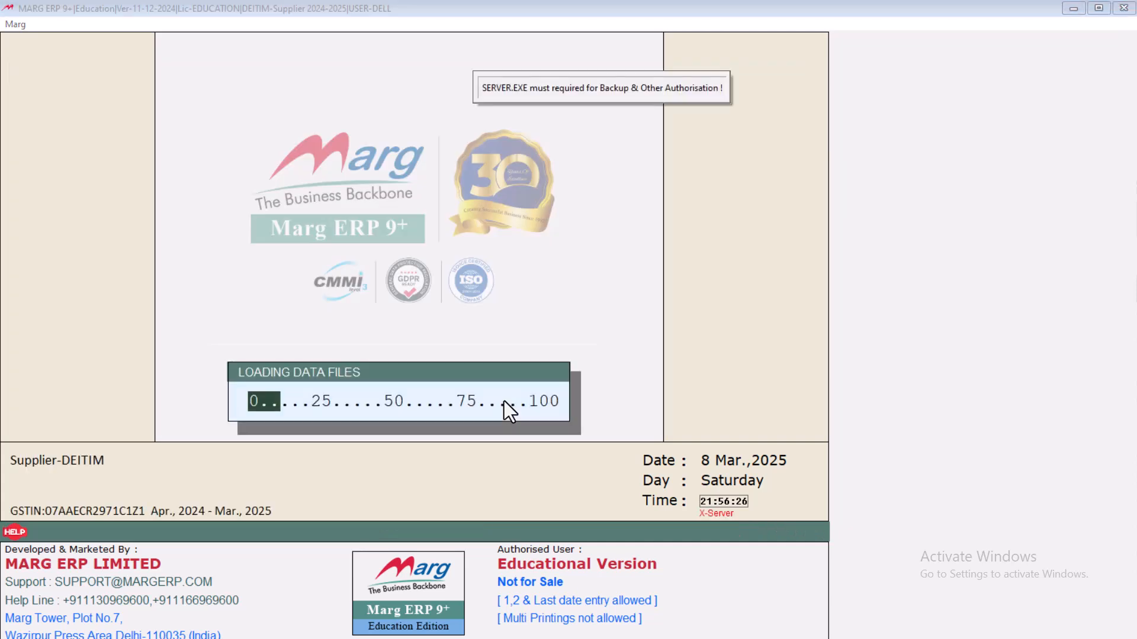
pyautogui.press('Escape')
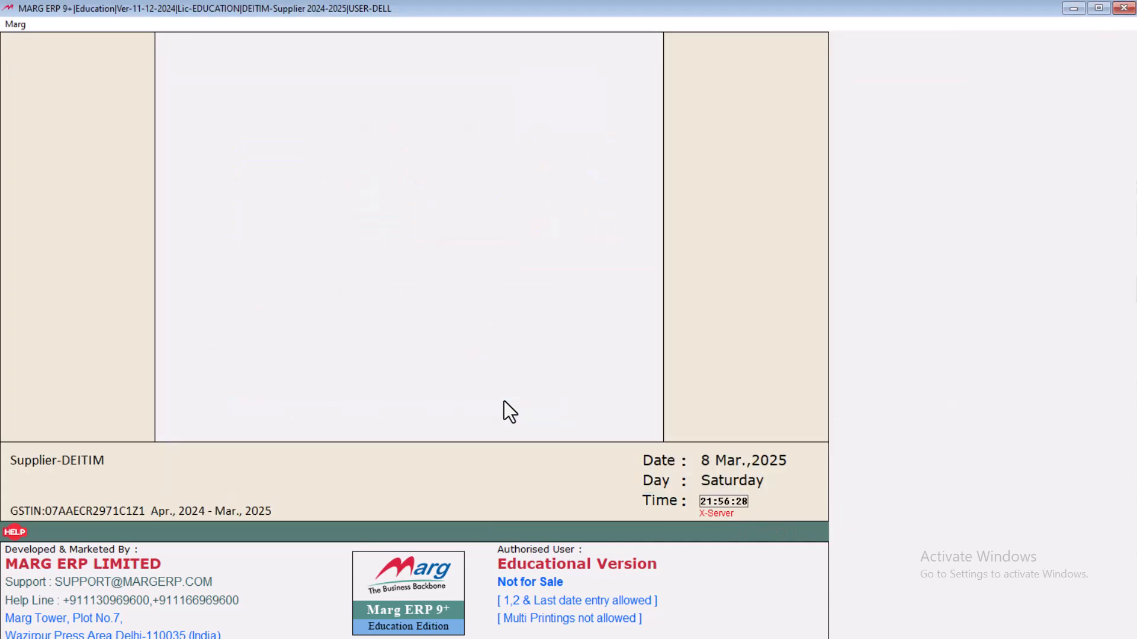
# Step: Start a sale bill dated 31-03-2025 for the Retailer ledger and bring up the item list
pyautogui.hotkey('alt', 'n')
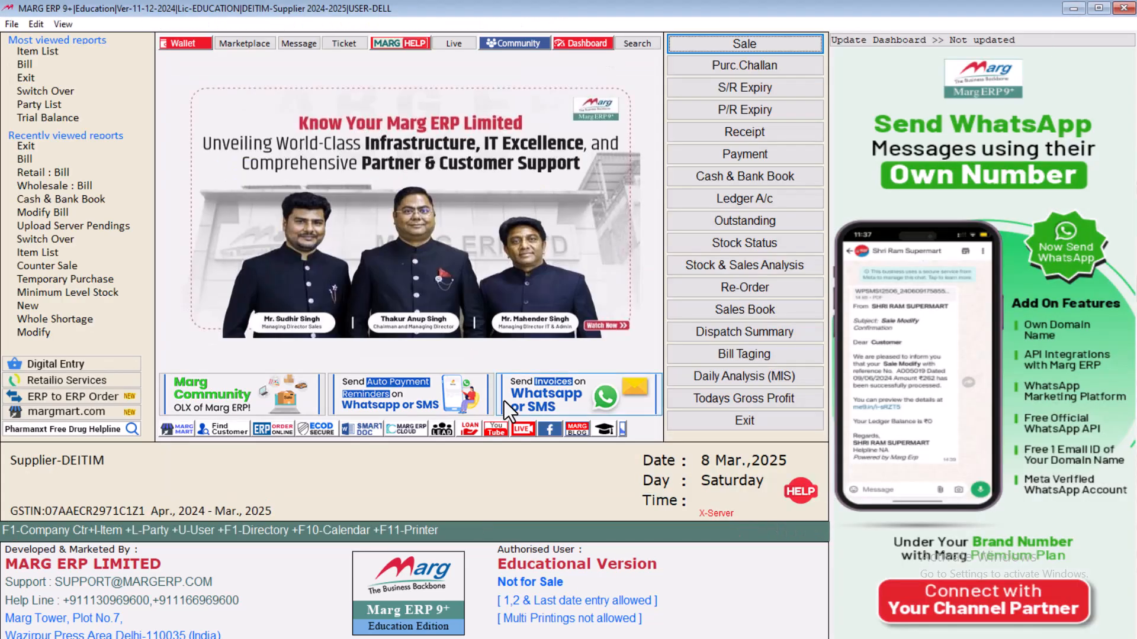
pyautogui.press('Return')
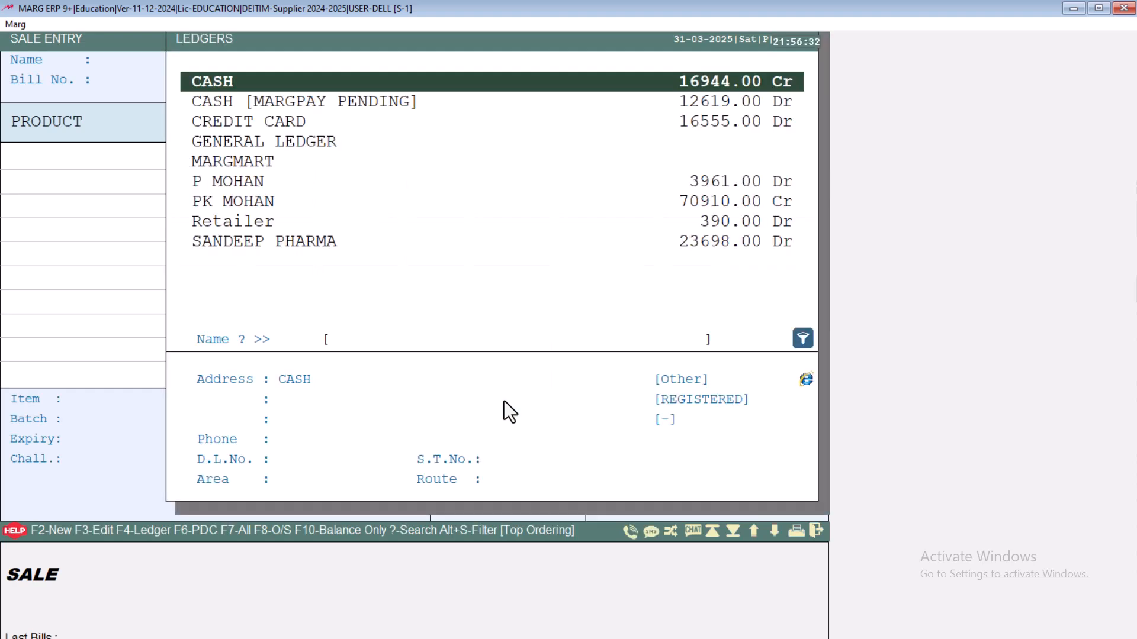
pyautogui.press('Down')
pyautogui.press('Down')
pyautogui.press('Down')
pyautogui.press('Down')
pyautogui.press('Down')
pyautogui.press('Down')
pyautogui.press('Down')
pyautogui.press('Return')
pyautogui.press('Return')
pyautogui.press('Return')
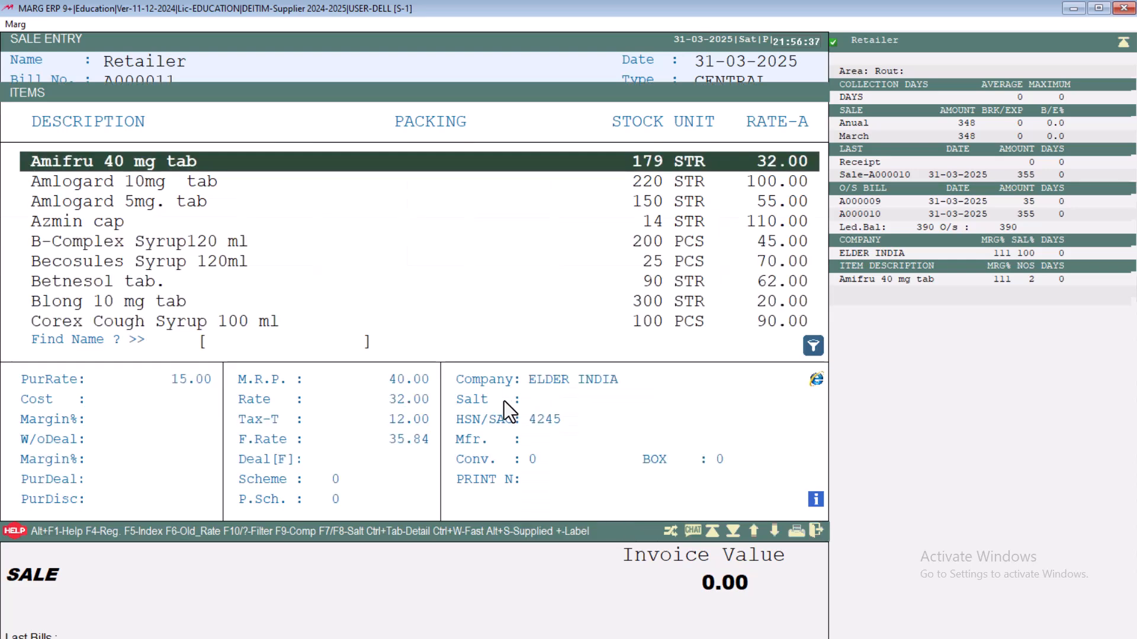
# Step: Add Amifru 40 mg tab with quantity 10 and Amlogard 10mg tab with quantity 20 to the bill
pyautogui.press('Return')
pyautogui.press('Return')
pyautogui.write('10')
pyautogui.press('Return')
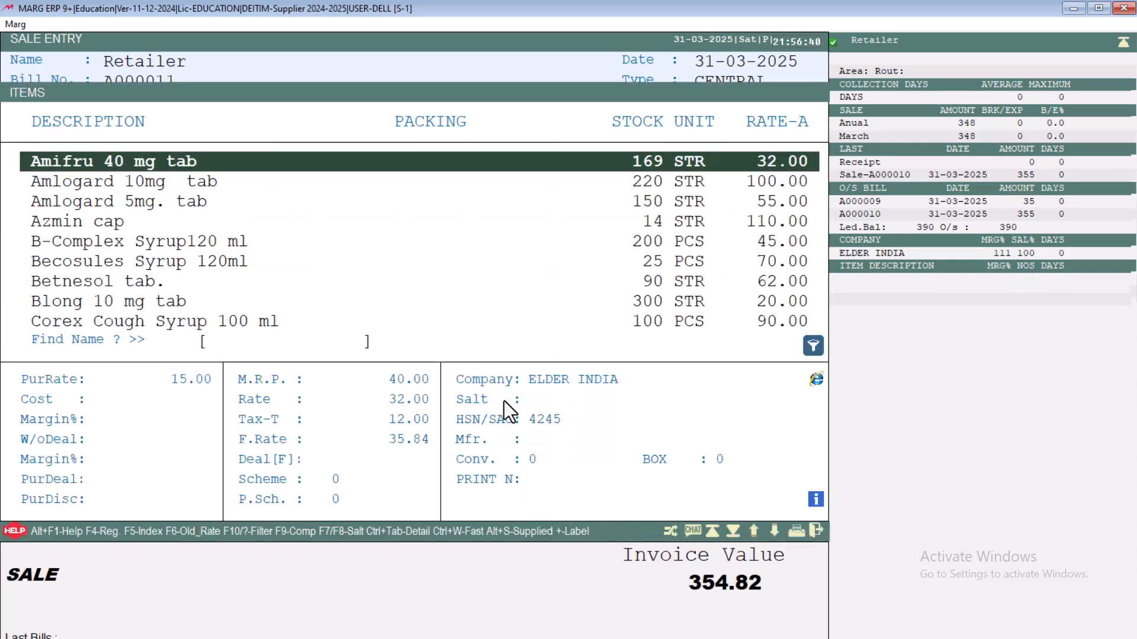
pyautogui.press('Down')
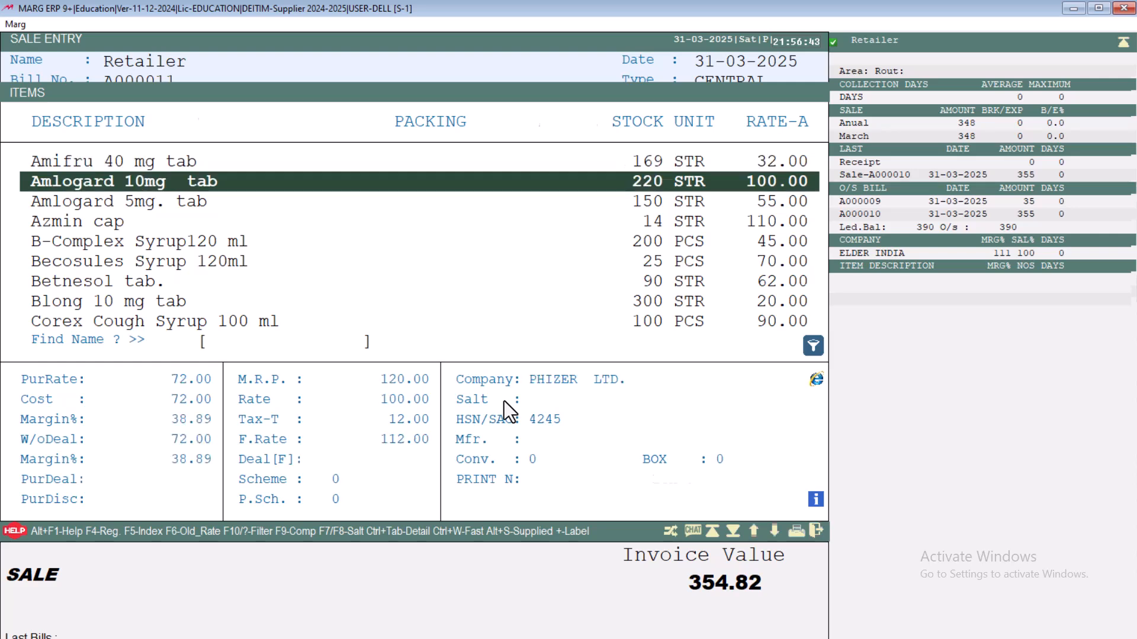
pyautogui.press('Return')
pyautogui.press('Return')
pyautogui.write('20')
pyautogui.press('Return')
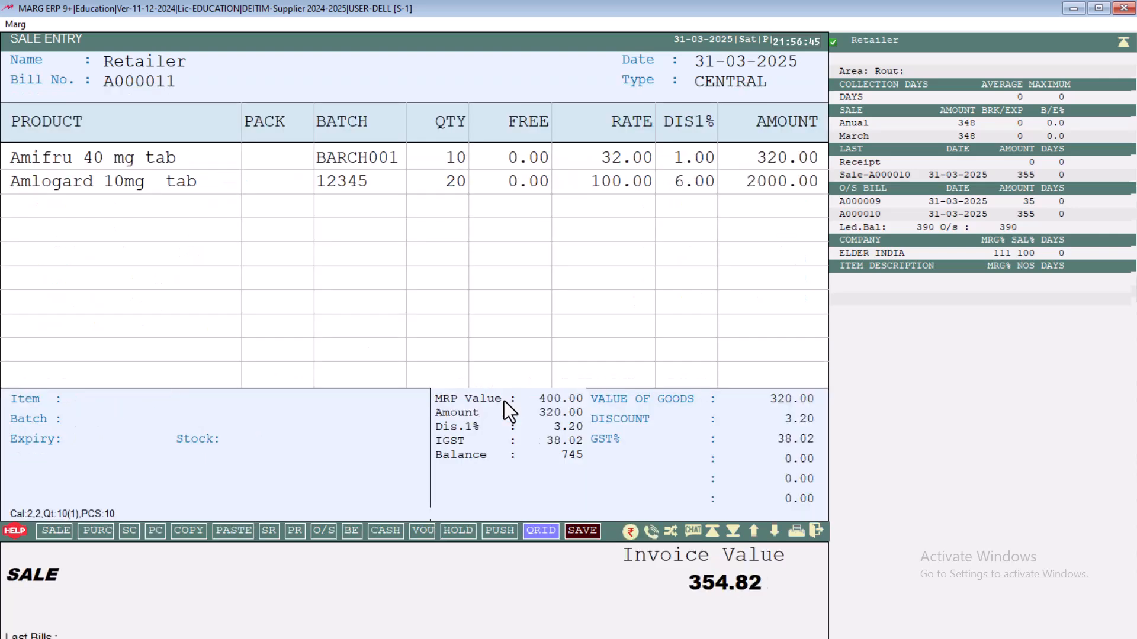
# Step: Add B-Complex Syrup120 ml to the bill with quantity 10
pyautogui.press('Down')
pyautogui.press('Down')
pyautogui.press('Down')
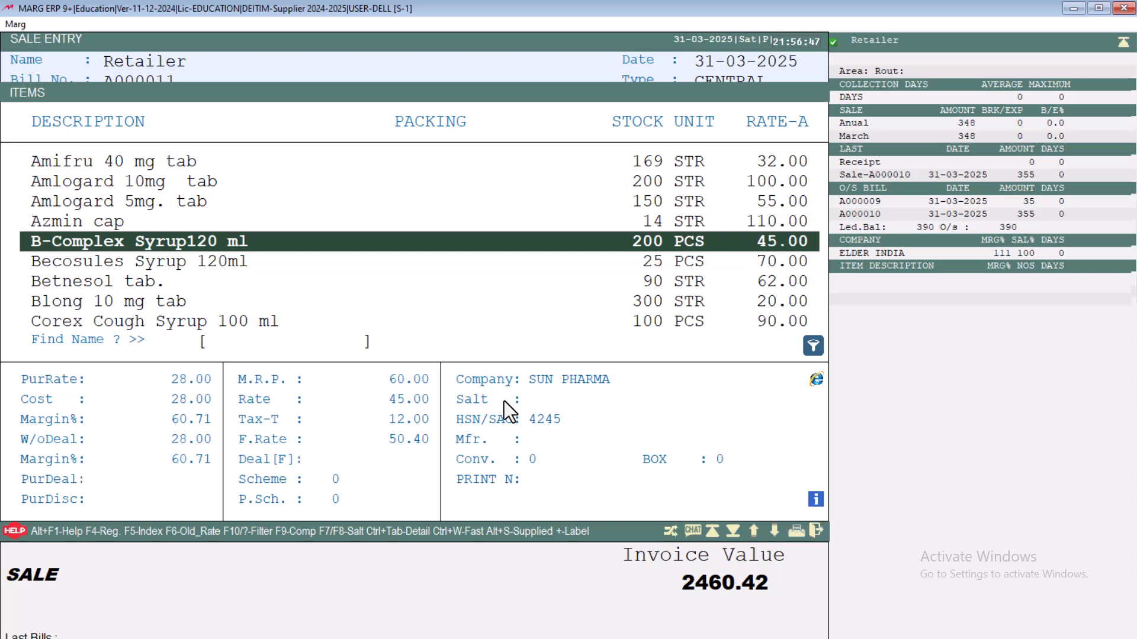
pyautogui.press('Return')
pyautogui.press('Return')
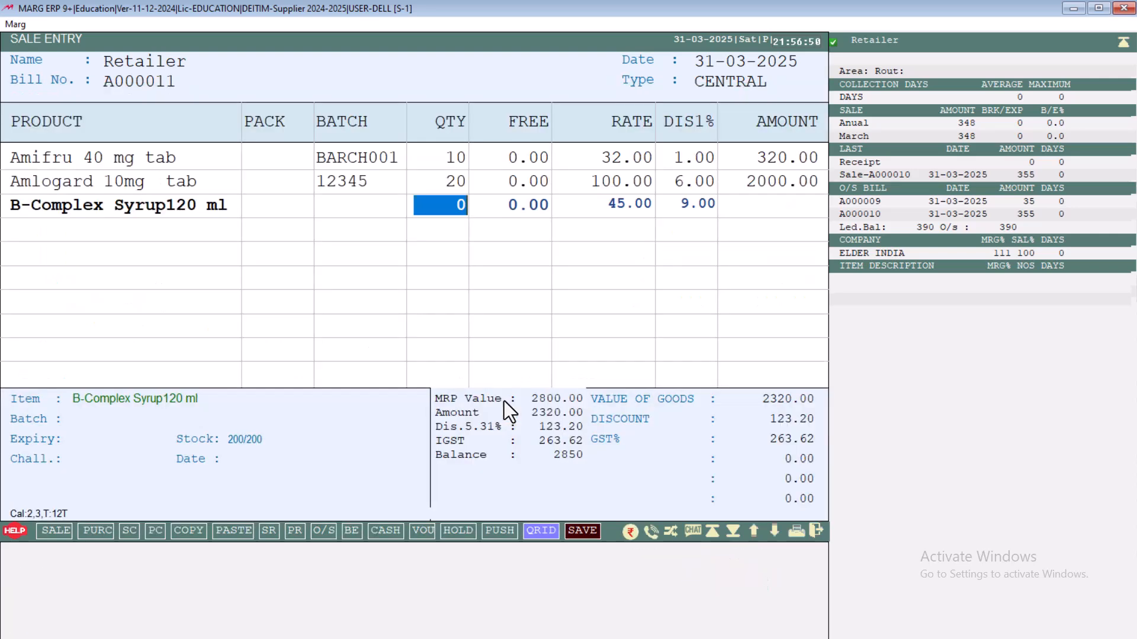
pyautogui.write('10')
pyautogui.press('Return')
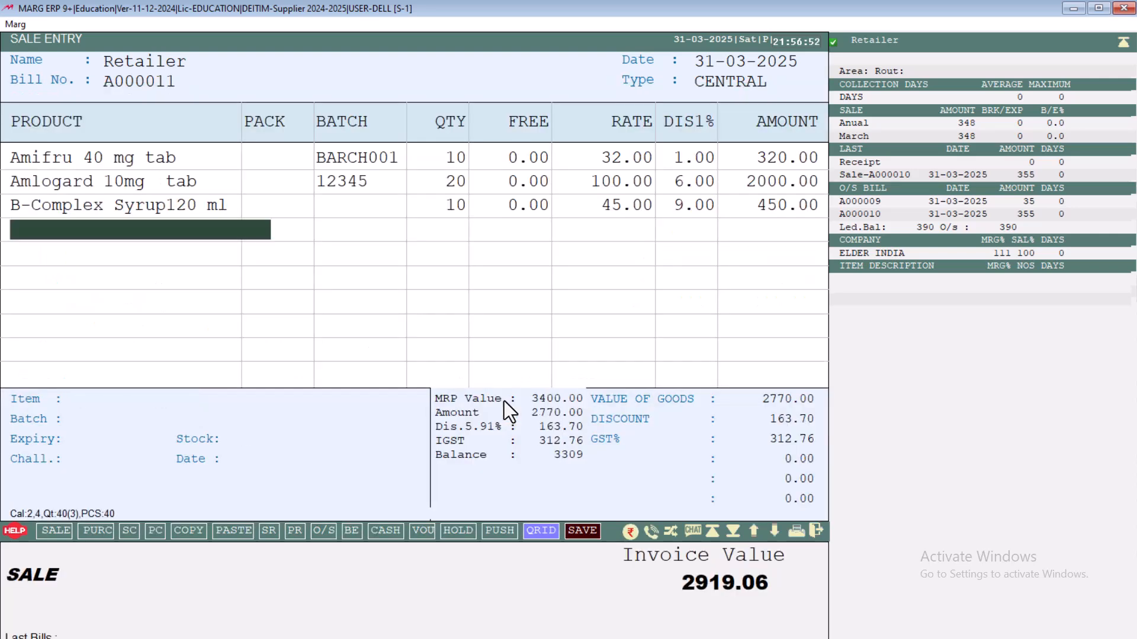
# Step: Add Blong 10 mg tab to the bill with quantity 120
pyautogui.press('Down')
pyautogui.press('Down')
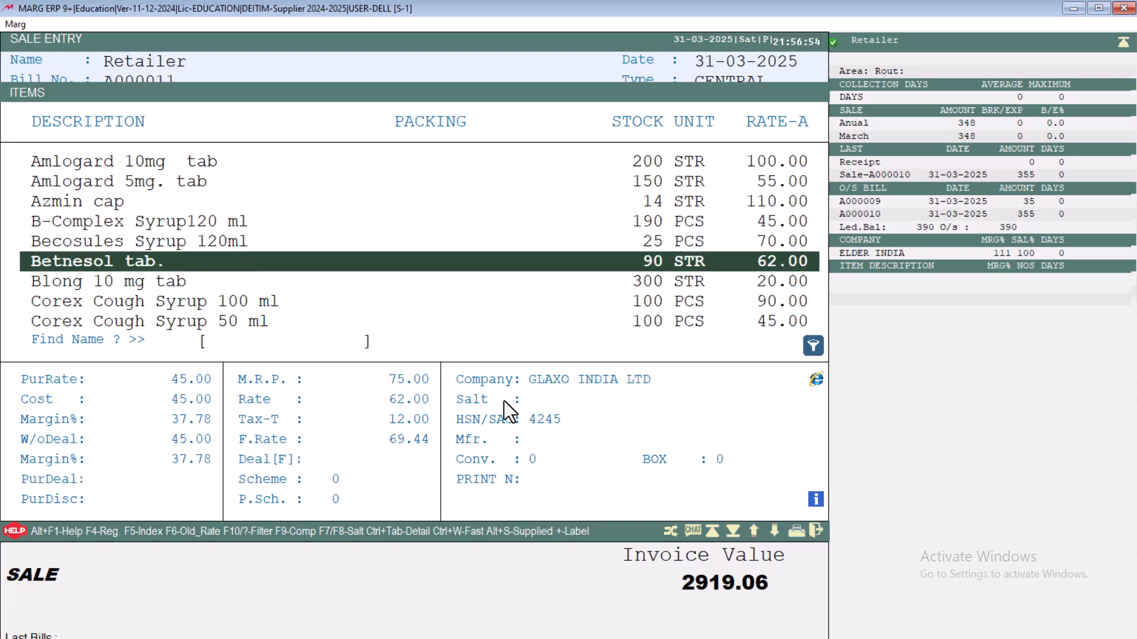
pyautogui.press('Down')
pyautogui.press('Return')
pyautogui.press('Return')
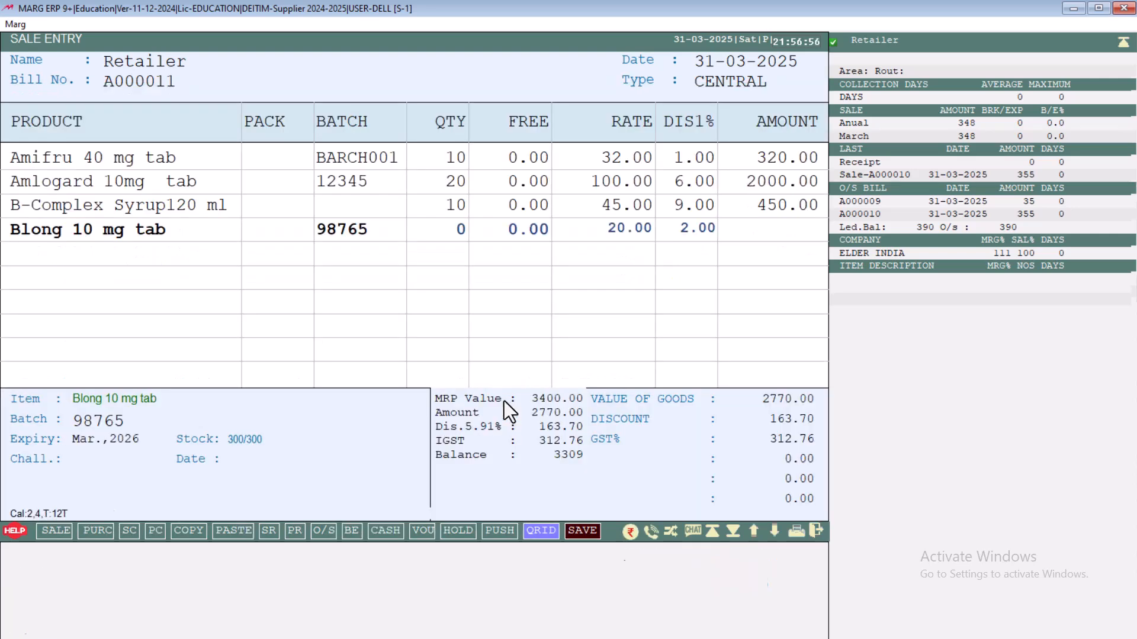
pyautogui.write('120')
pyautogui.press('Return')
# Step: Add Paracetamol tab. to the bill with quantity 30
pyautogui.press('Return')
pyautogui.press('Down')
pyautogui.press('Down')
pyautogui.press('Down')
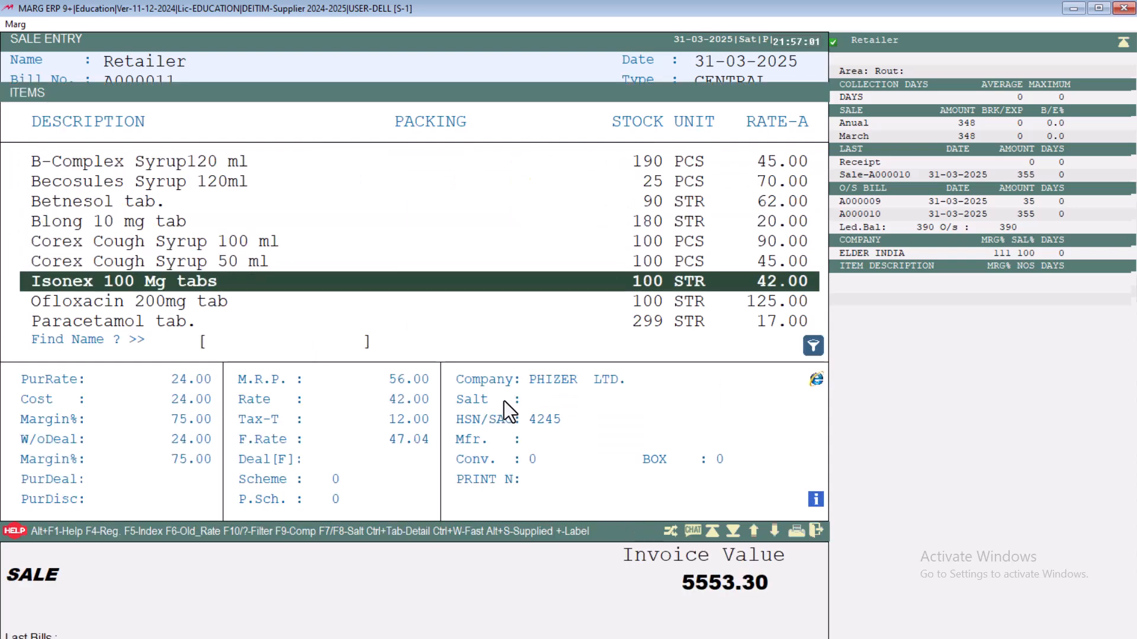
pyautogui.press('Down')
pyautogui.press('Down')
pyautogui.press('Return')
pyautogui.press('Return')
pyautogui.write('30')
pyautogui.press('Return')
# Step: Save the five-item Retailer bill with 0.00 cash received and its full amount adjusted as a new reference
pyautogui.press('Return')
pyautogui.press('Return')
pyautogui.press('Return')
pyautogui.press('Return')
pyautogui.press('Return')
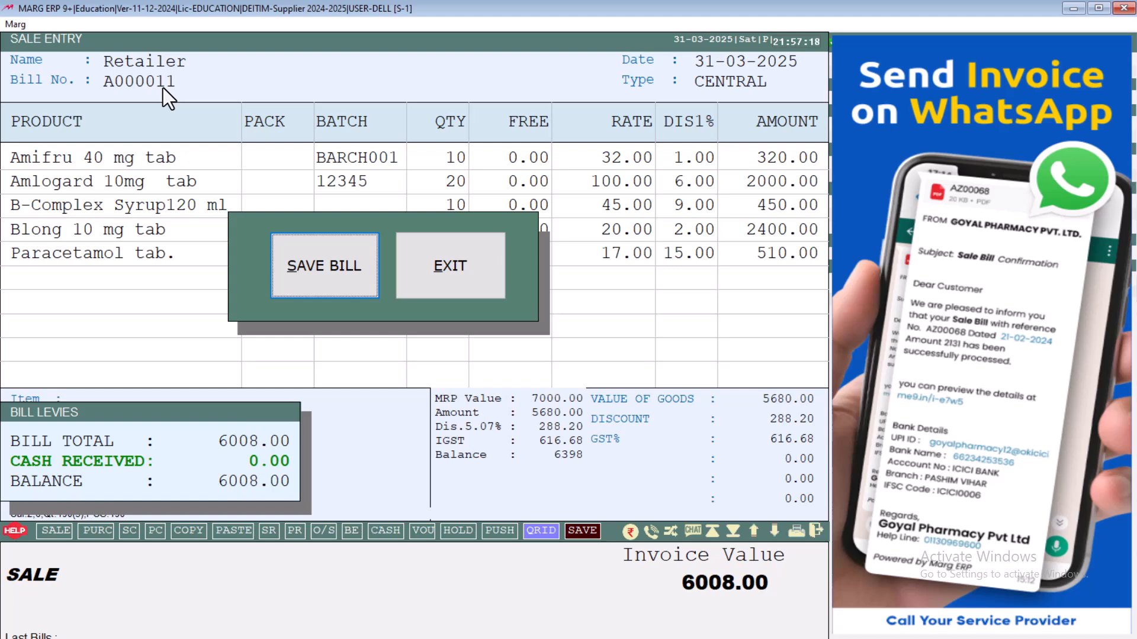
pyautogui.press('Return')
pyautogui.press('Return')
pyautogui.press('Return')
pyautogui.press('Return')
pyautogui.press('Return')
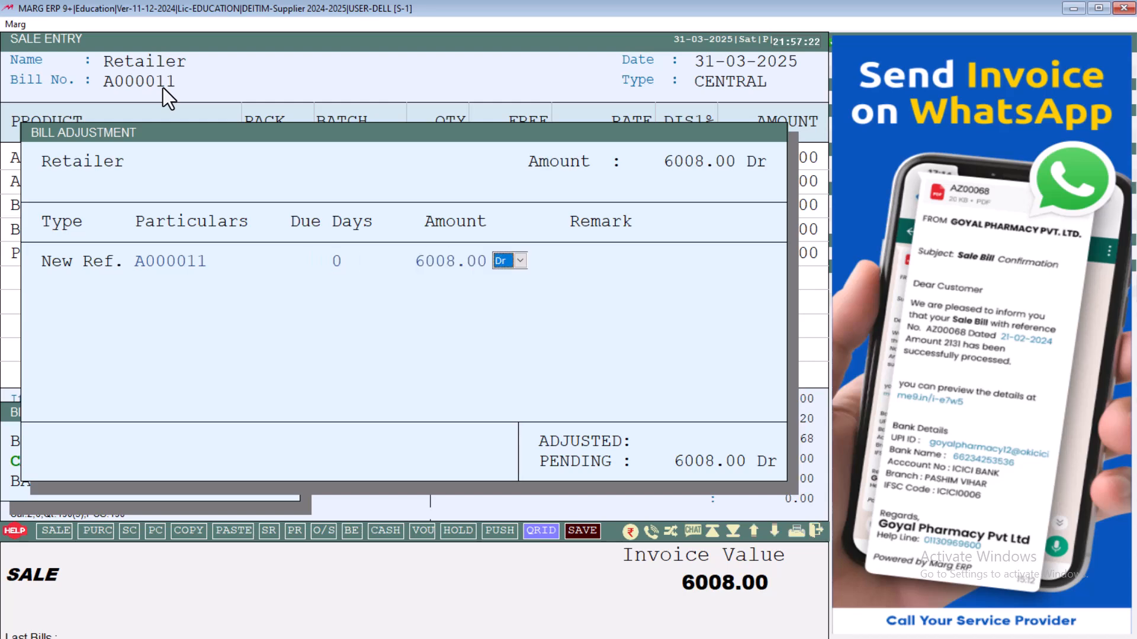
pyautogui.press('Return')
pyautogui.press('Escape')
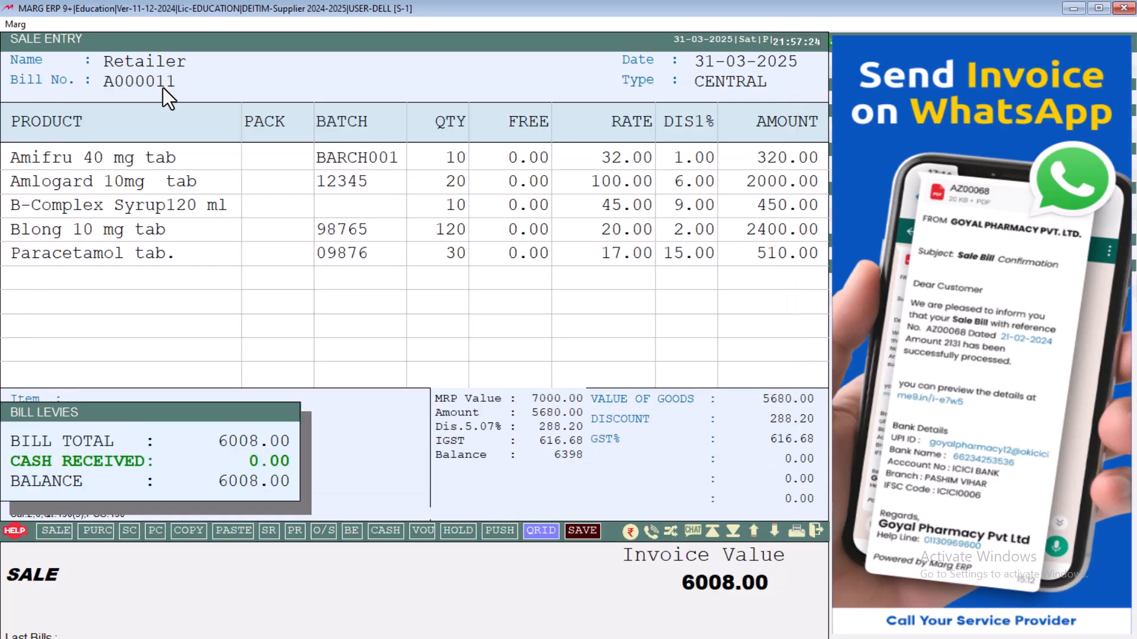
# Step: Preview the GST invoice of the saved Retailer bill, close the preview and exit the sale entry
pyautogui.press('1')
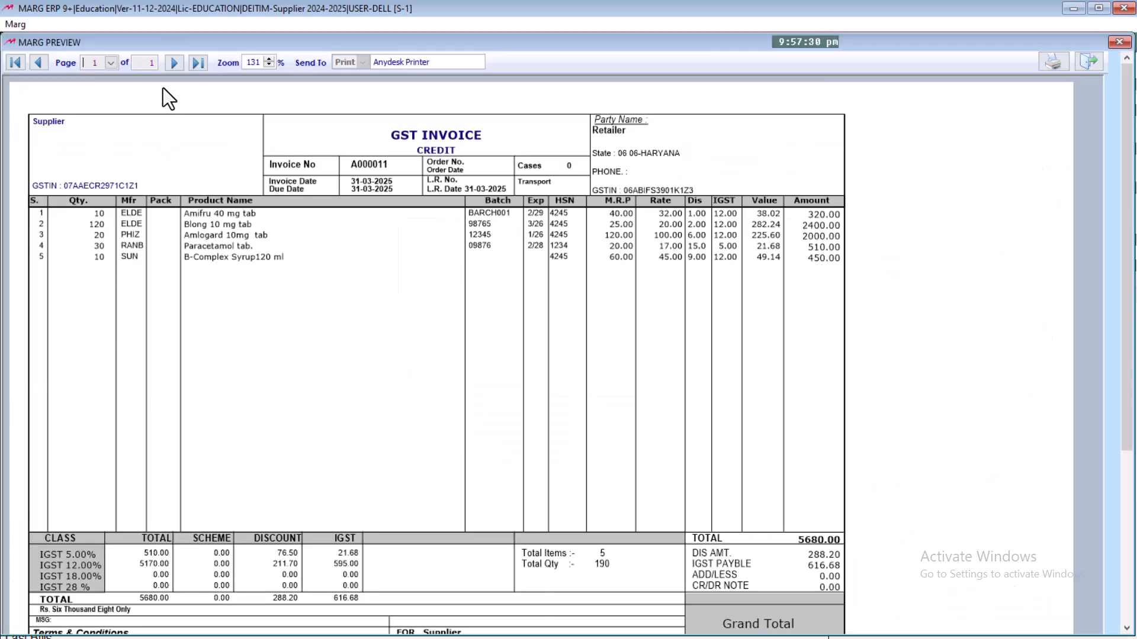
pyautogui.press('Escape')
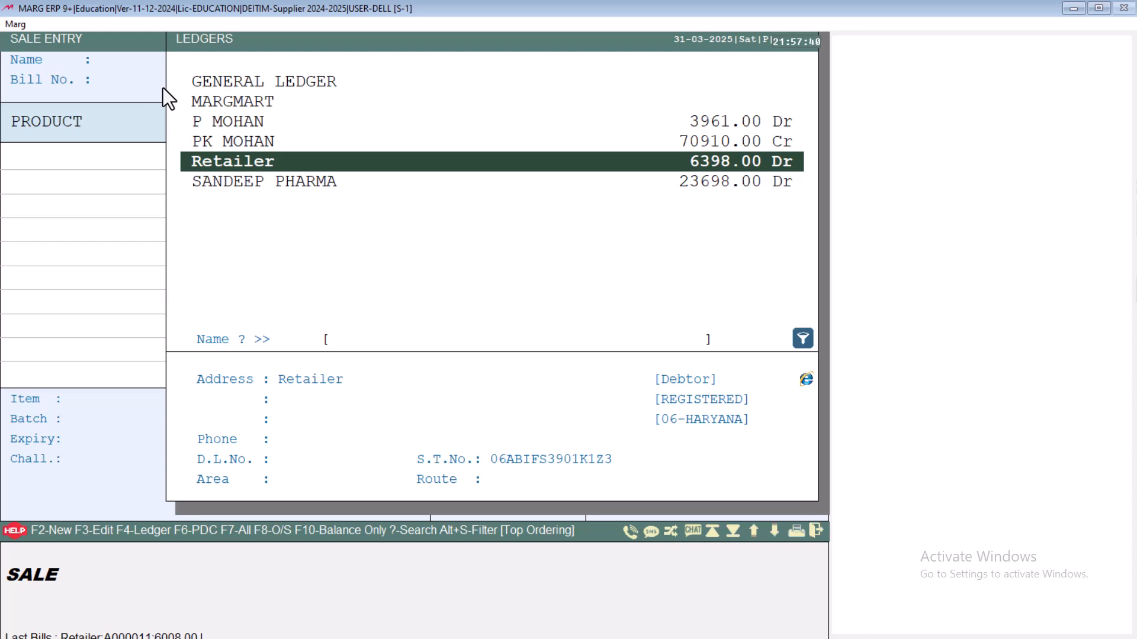
pyautogui.press('Escape')
pyautogui.press('Escape')
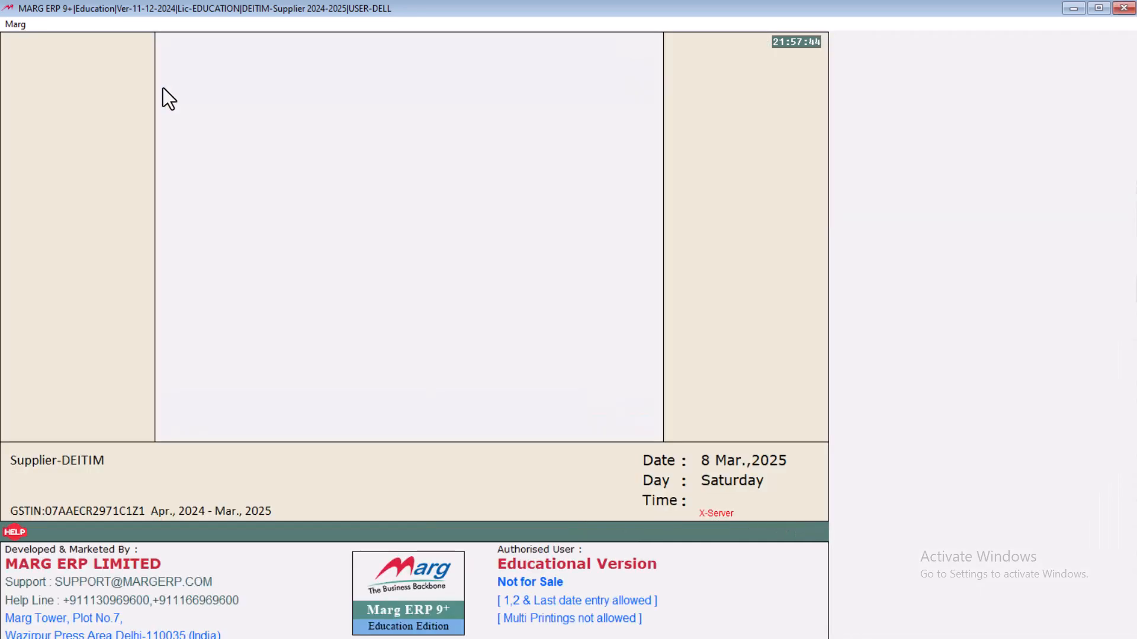
# Step: Upload the pending Retailer sale bill to the server from Upload Server Pendings and close the list
pyautogui.click(70, 26)
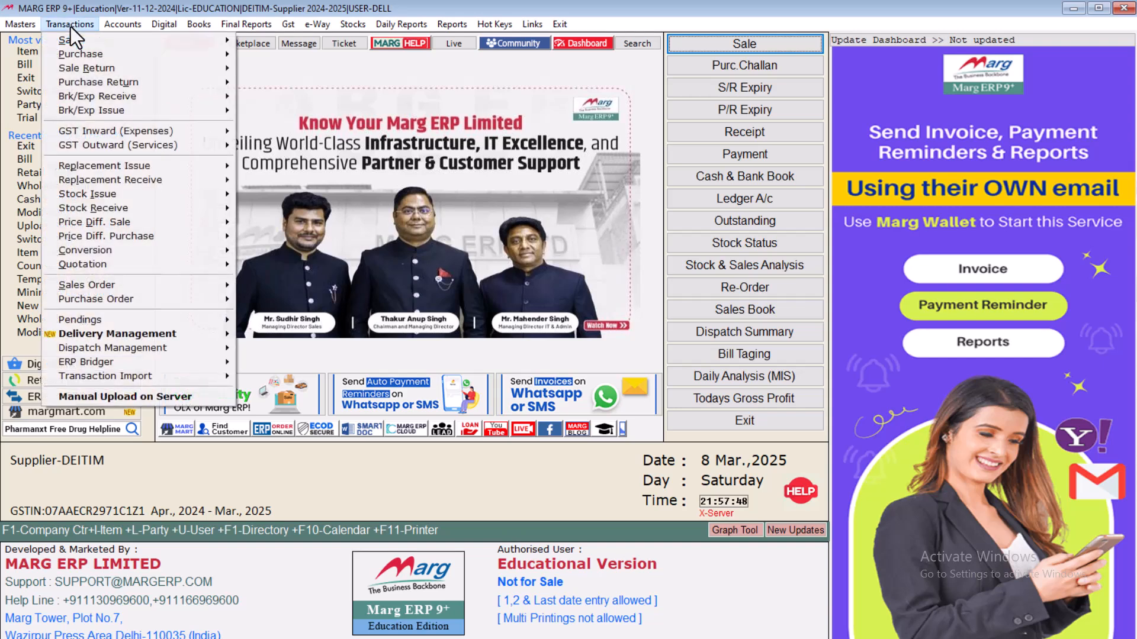
pyautogui.moveTo(98, 70)
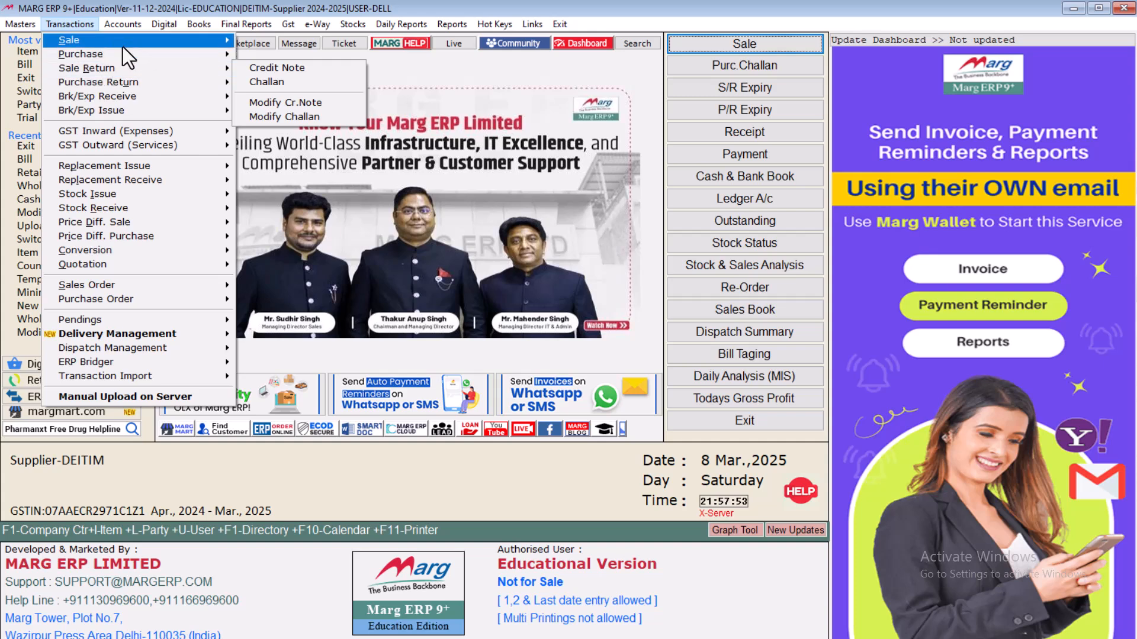
pyautogui.moveTo(141, 40)
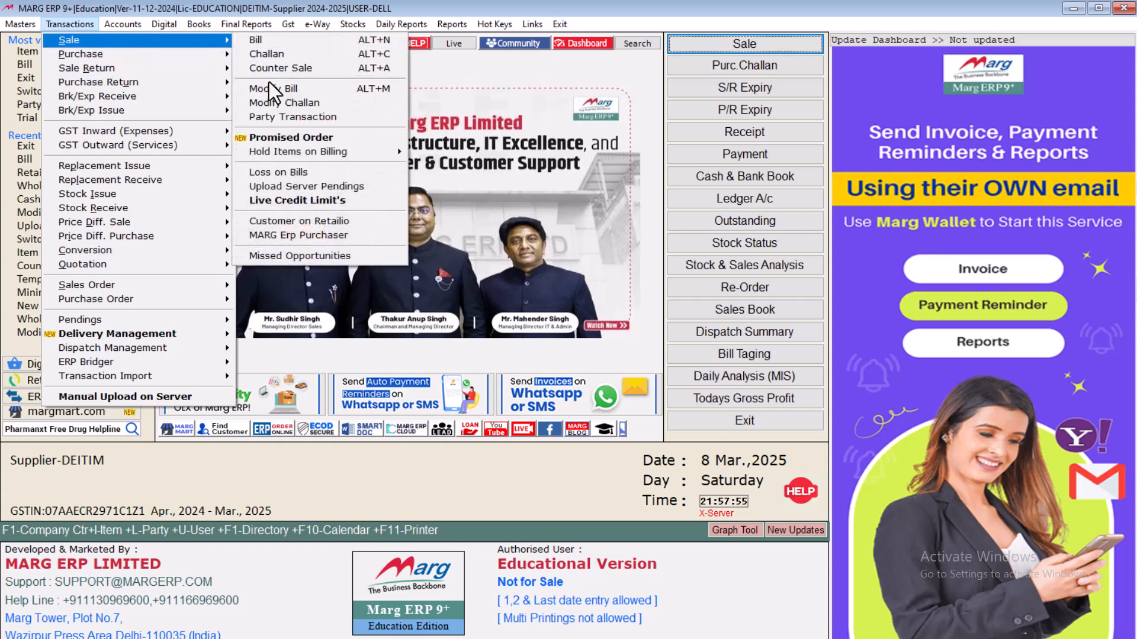
pyautogui.click(286, 188)
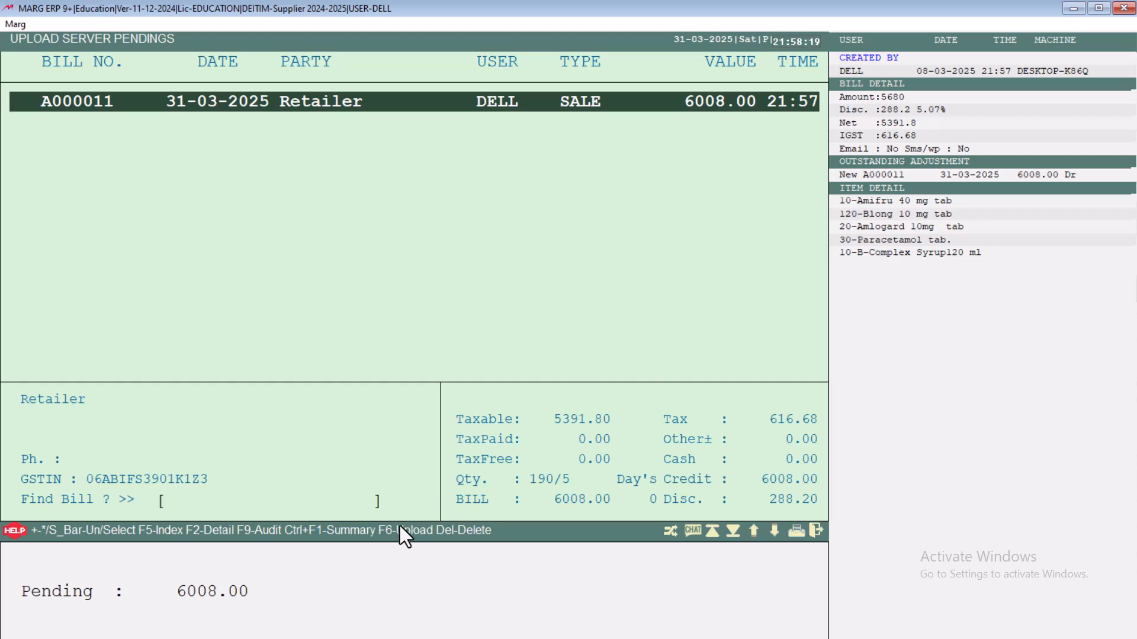
pyautogui.press('space')
pyautogui.press('F6')
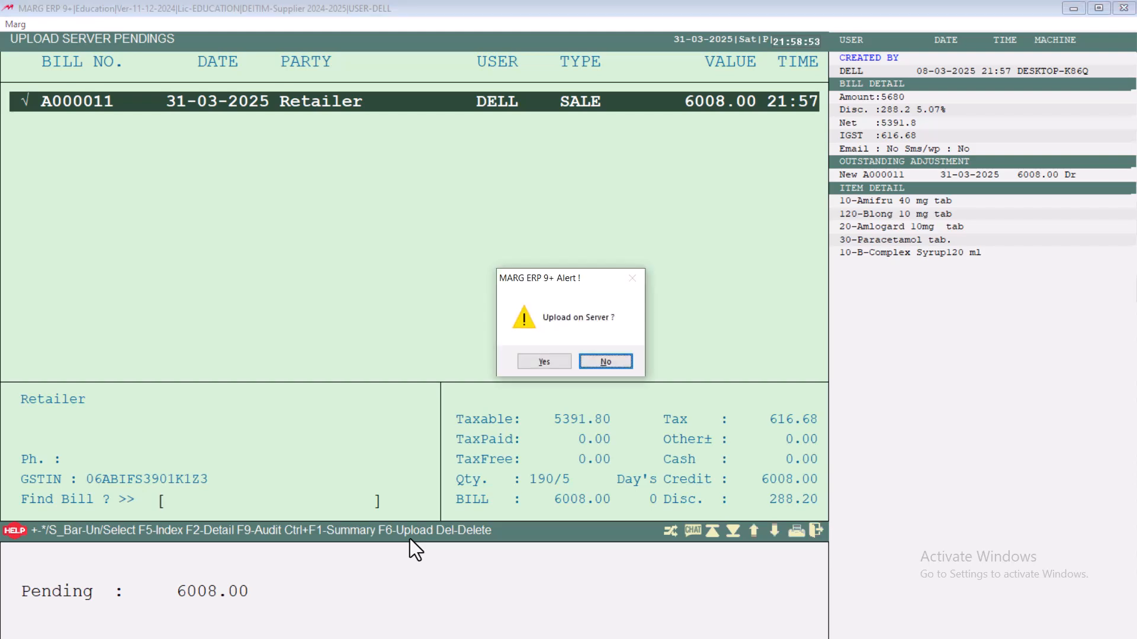
pyautogui.press('Left')
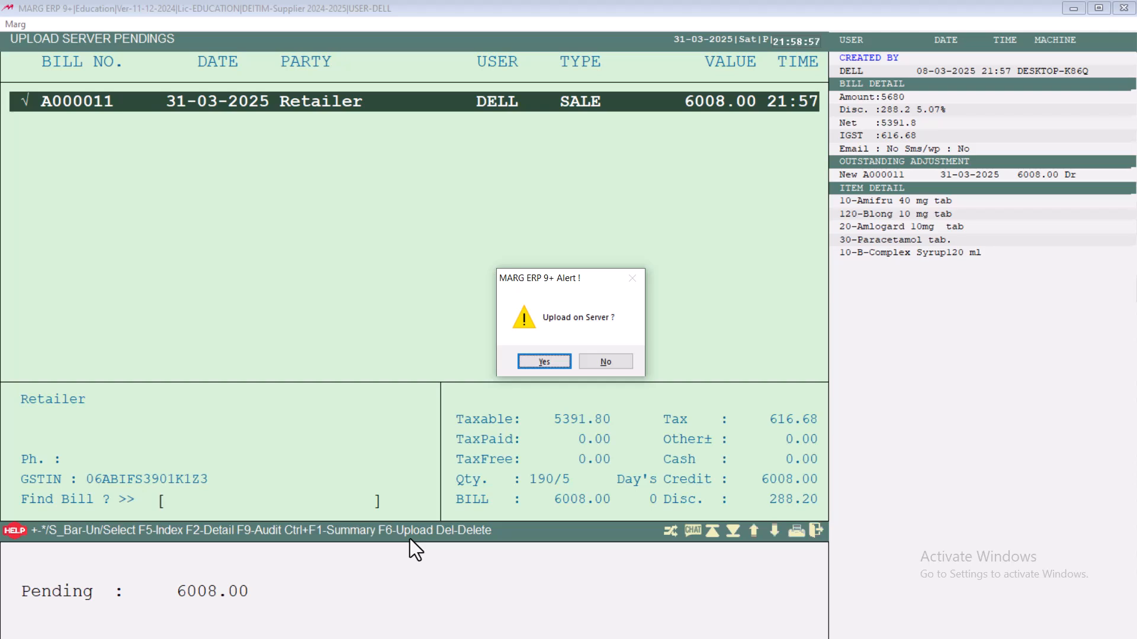
pyautogui.press('Return')
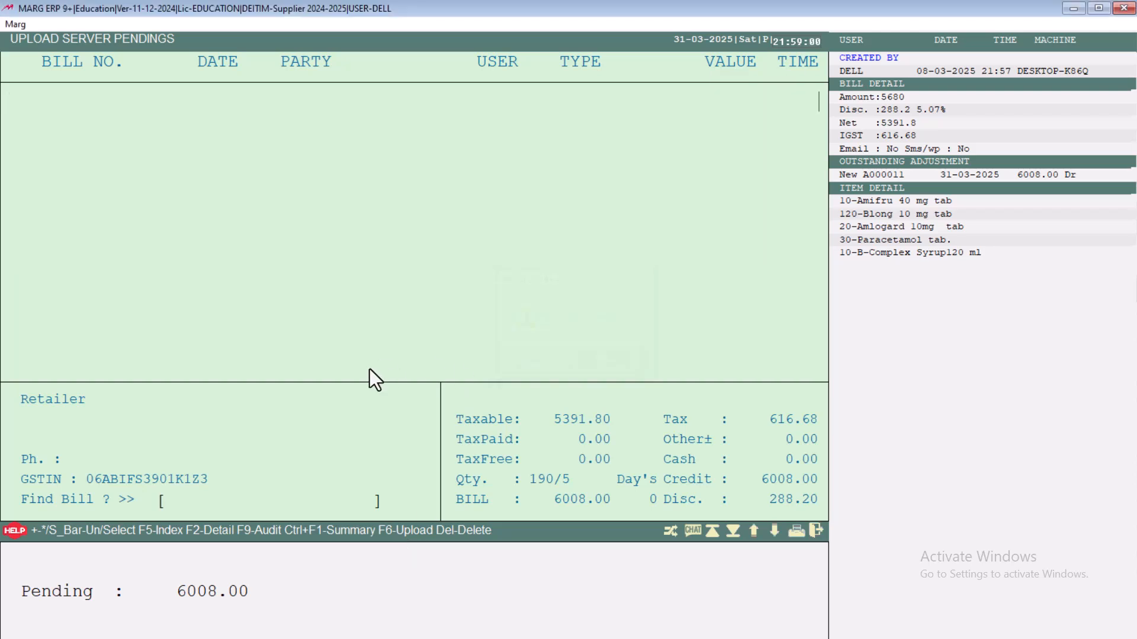
pyautogui.press('Escape')
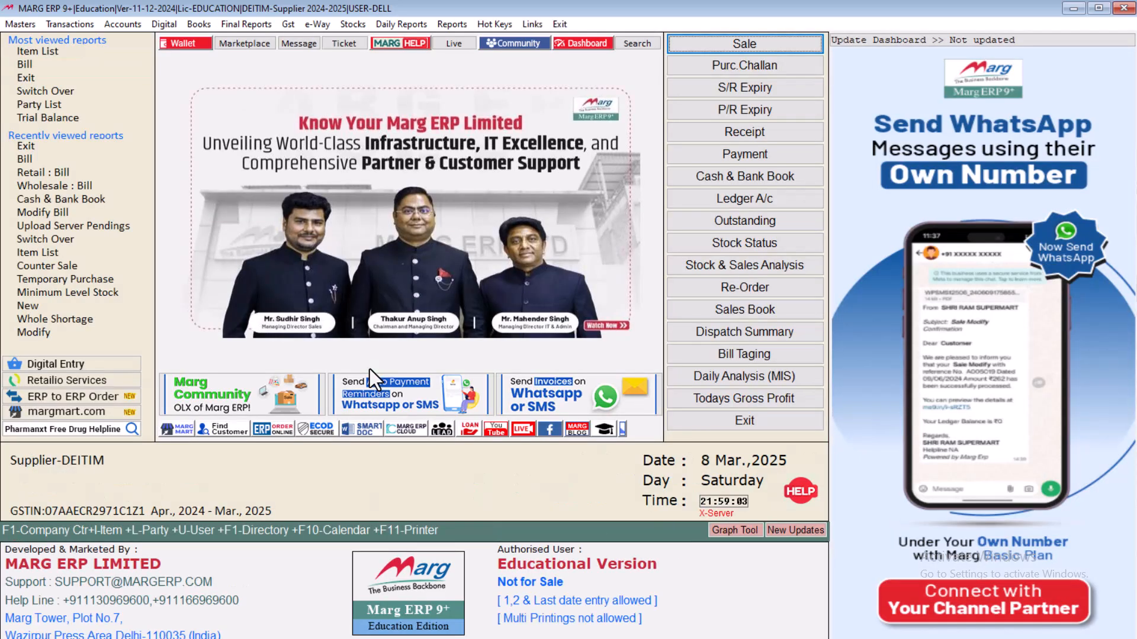
# Step: Start another sale bill dated 31-03-2025 for Retailer and add Vitafol 5mg tab. with quantity 100
pyautogui.press('Return')
pyautogui.press('Return')
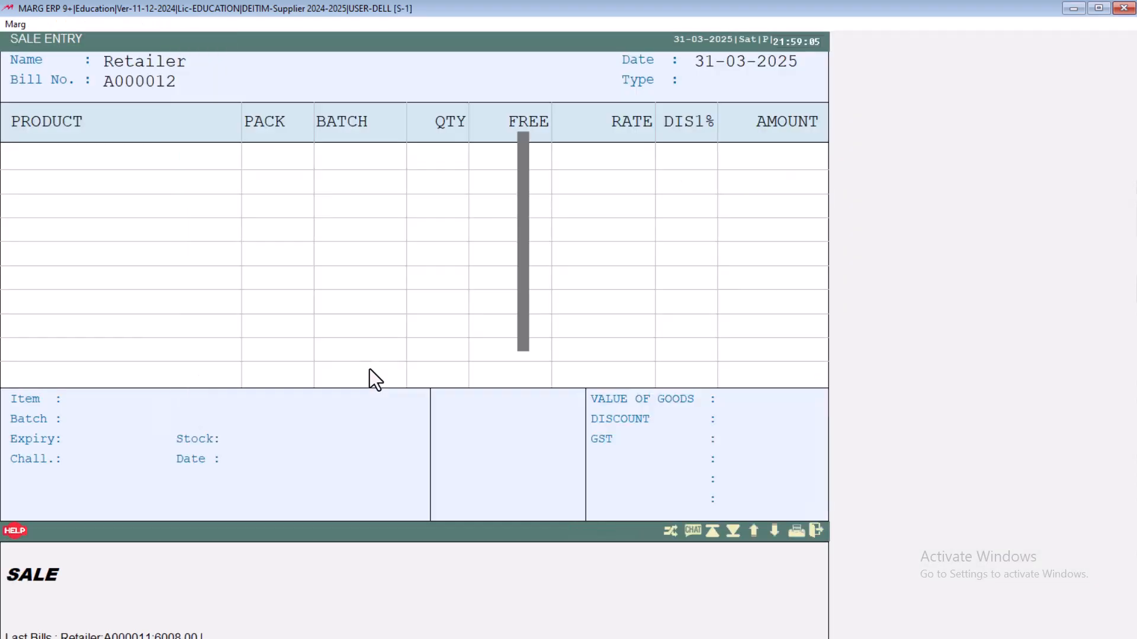
pyautogui.press('Return')
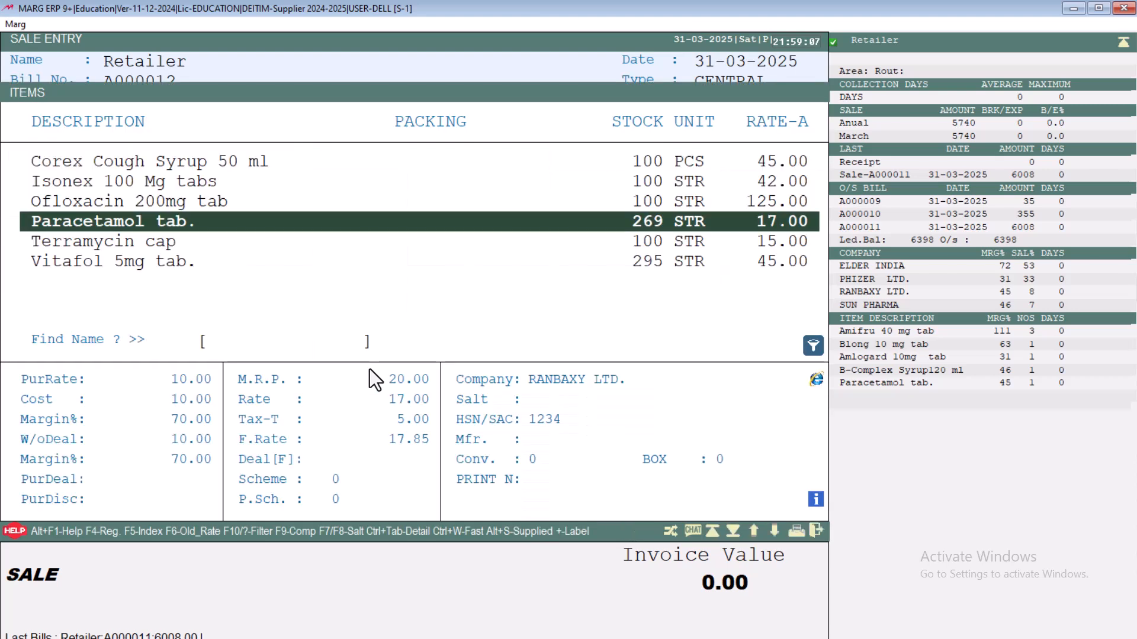
pyautogui.press('Down')
pyautogui.press('Down')
pyautogui.press('Return')
pyautogui.press('Return')
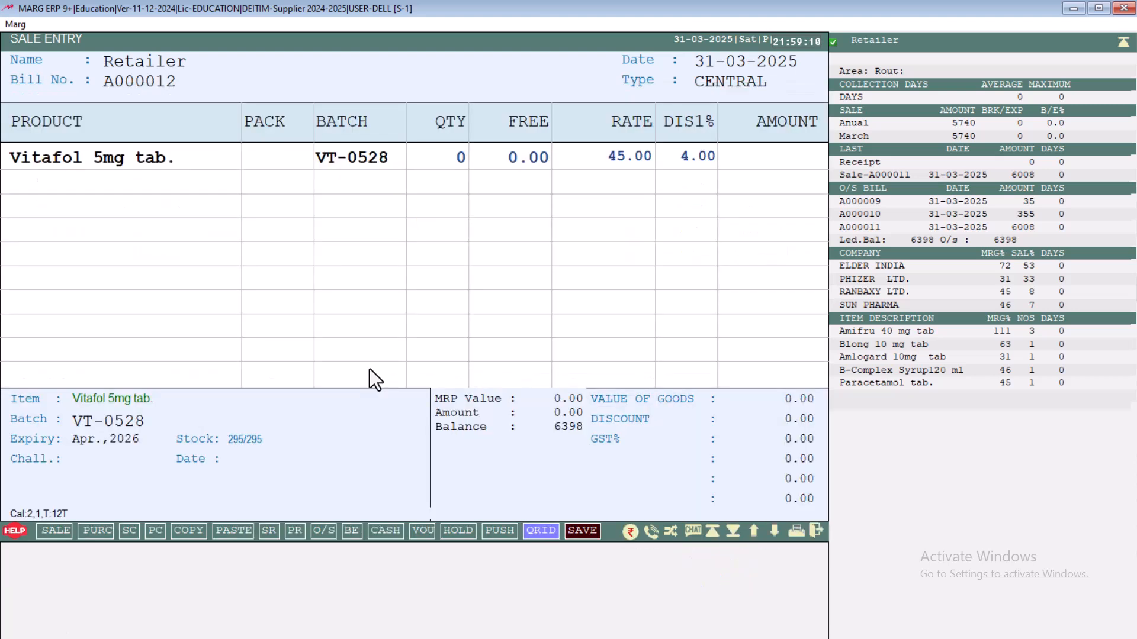
pyautogui.write('100')
pyautogui.press('Return')
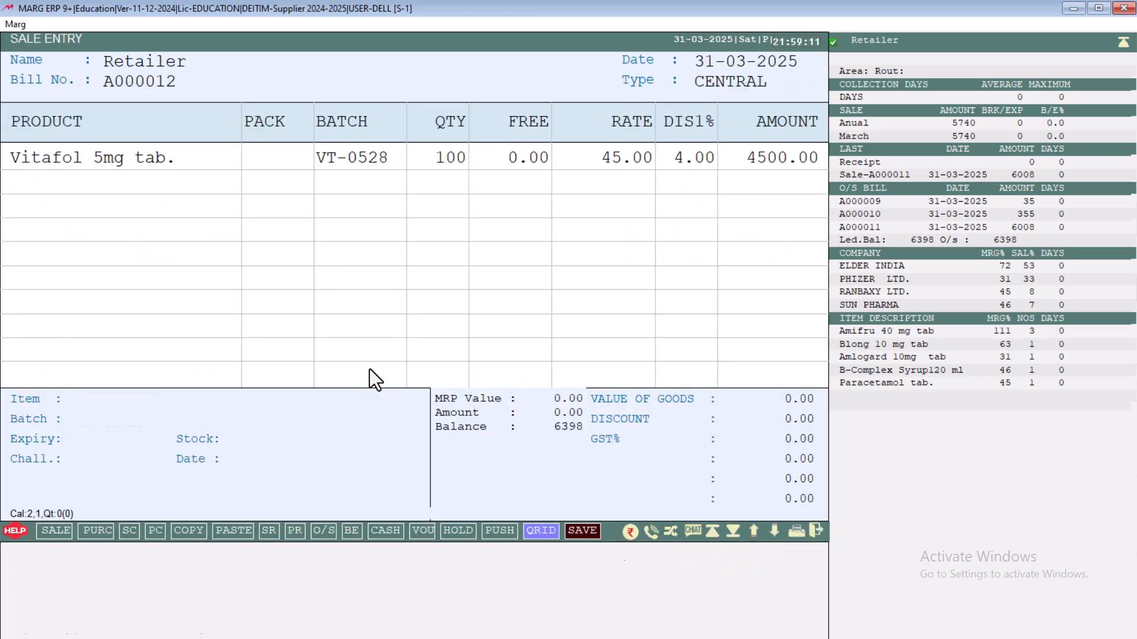
# Step: Save the Vitafol 5mg tab. bill with 0.00 cash received and adjust its full 4838.00 amount as a new reference
pyautogui.press('Return')
pyautogui.press('Return')
pyautogui.press('Return')
pyautogui.press('Return')
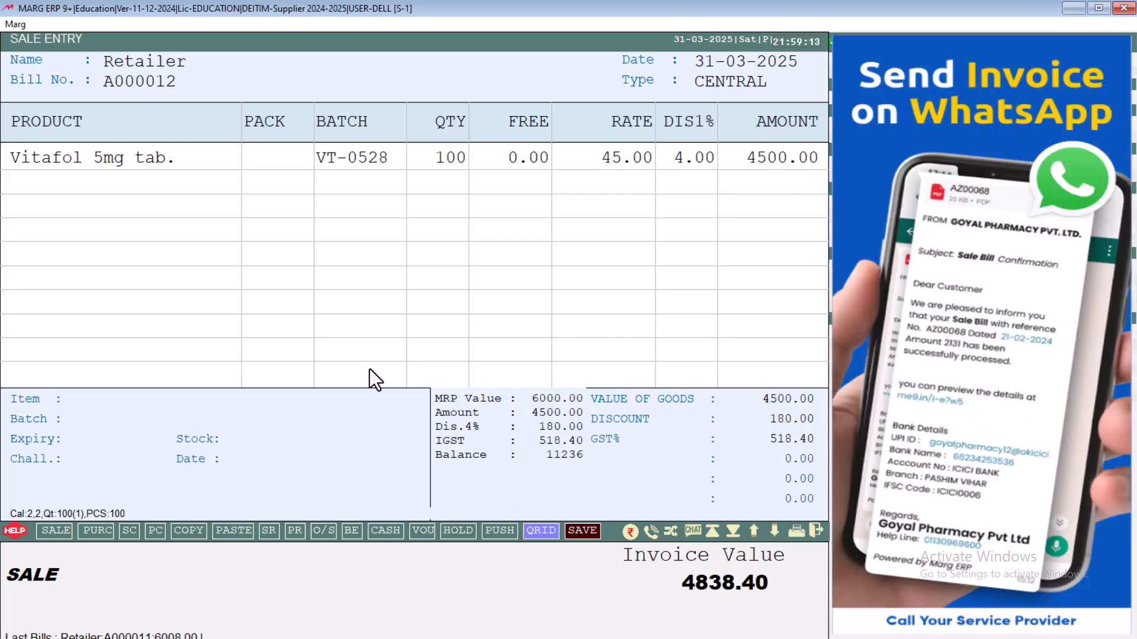
pyautogui.press('Return')
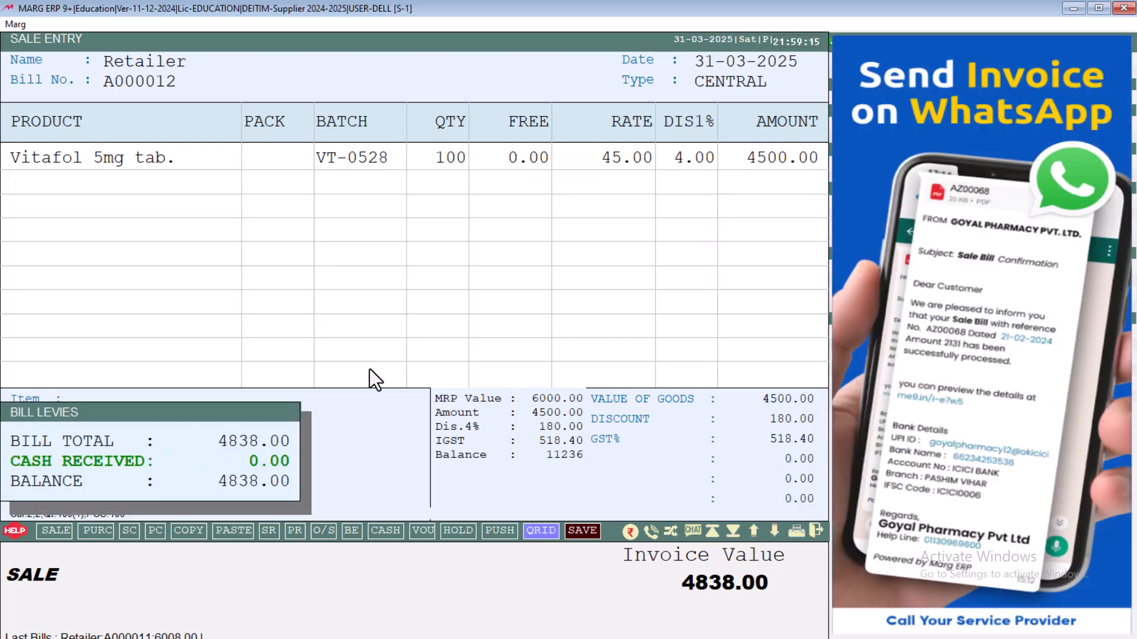
pyautogui.press('Return')
pyautogui.press('Return')
pyautogui.press('Return')
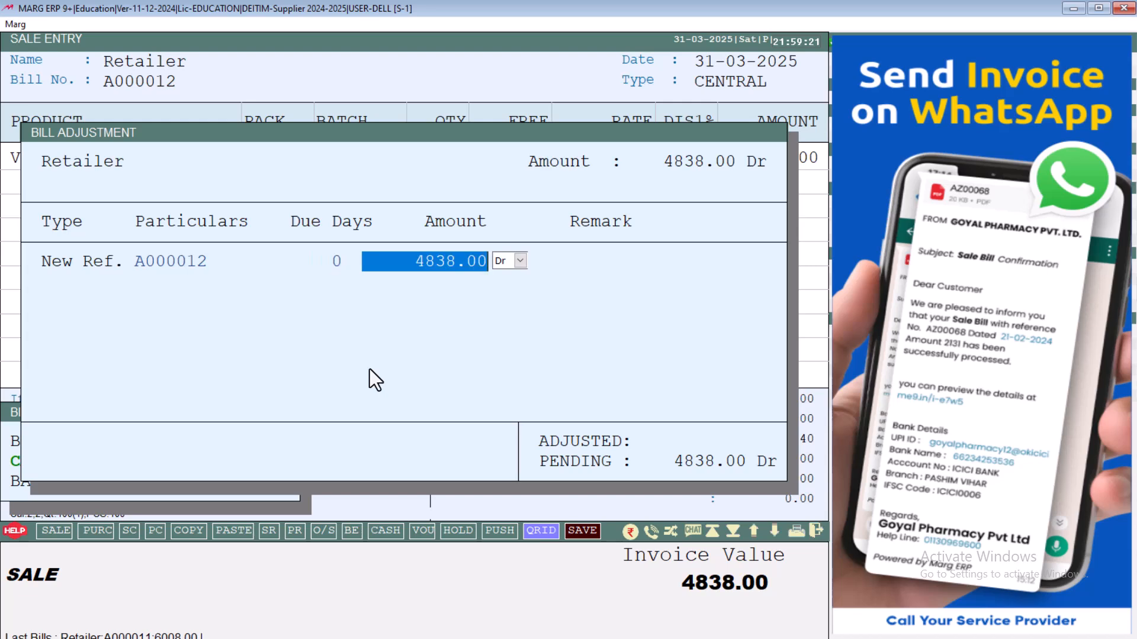
pyautogui.press('Return')
pyautogui.press('Escape')
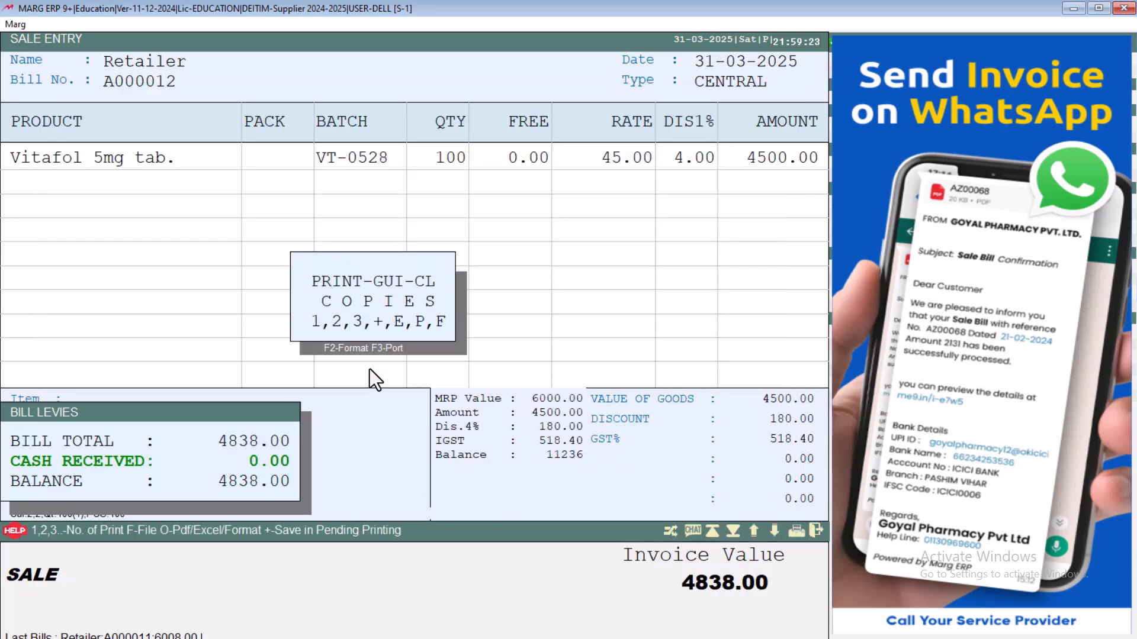
# Step: Skip printing the saved bill and exit the sale entry
pyautogui.press('Escape')
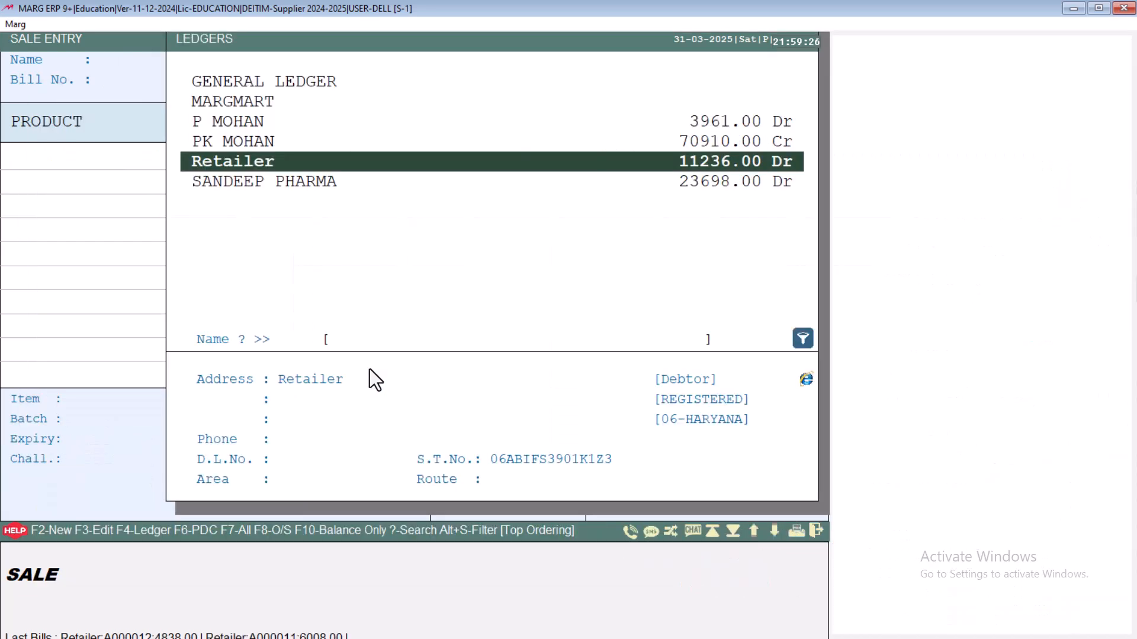
pyautogui.press('Escape')
pyautogui.press('Escape')
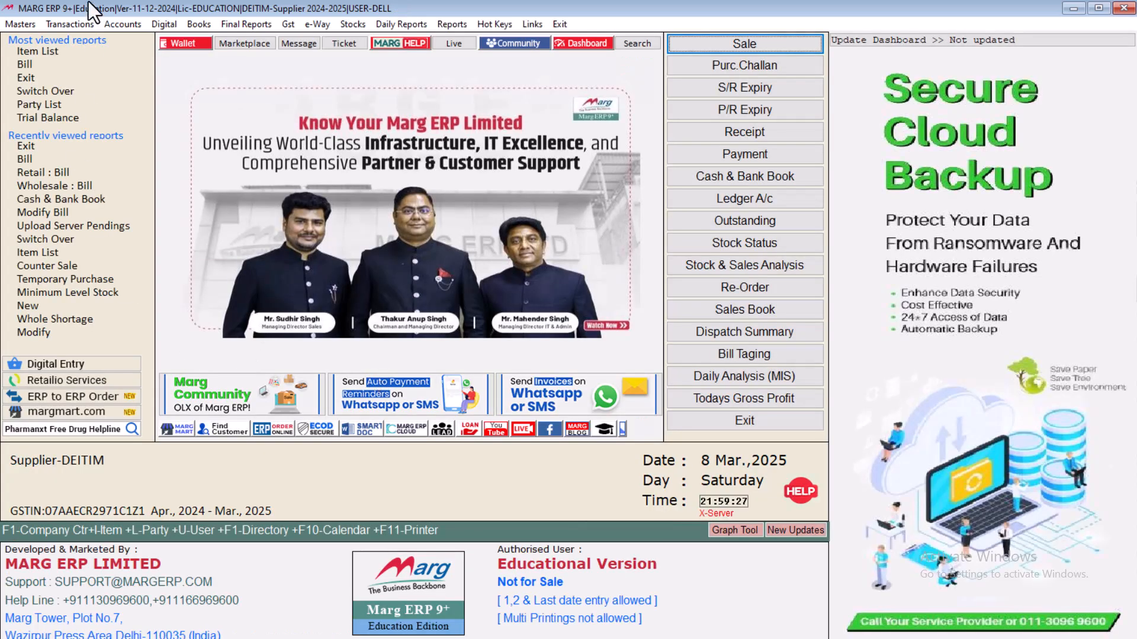
# Step: Upload the pending Vitafol sale bill for Retailer to the server from Upload Server Pendings and close the list
pyautogui.click(78, 23)
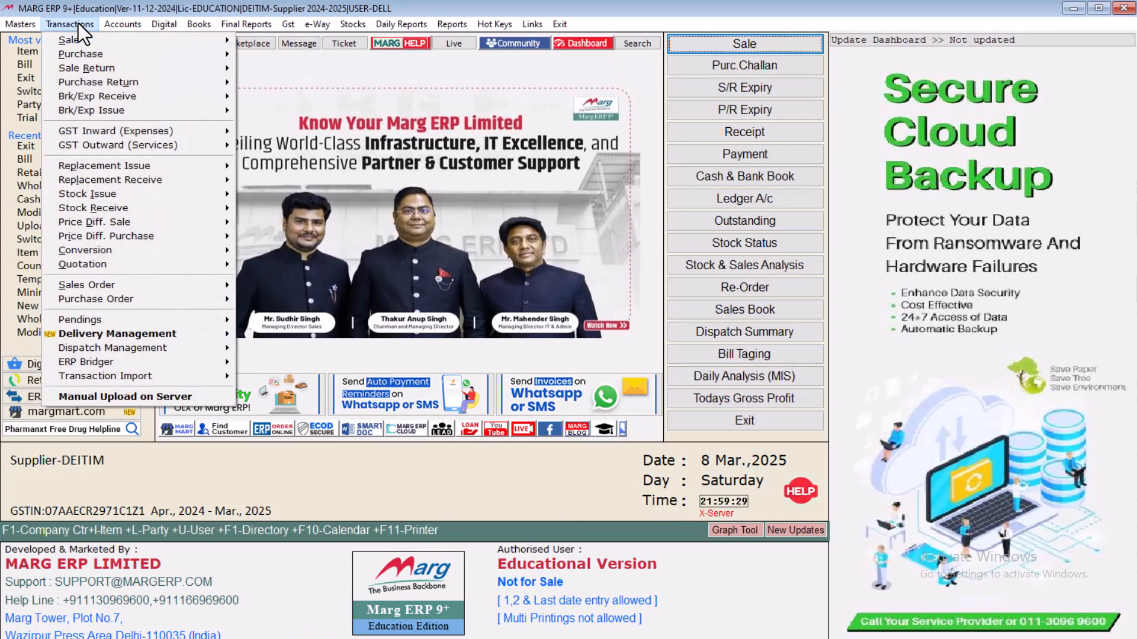
pyautogui.moveTo(107, 40)
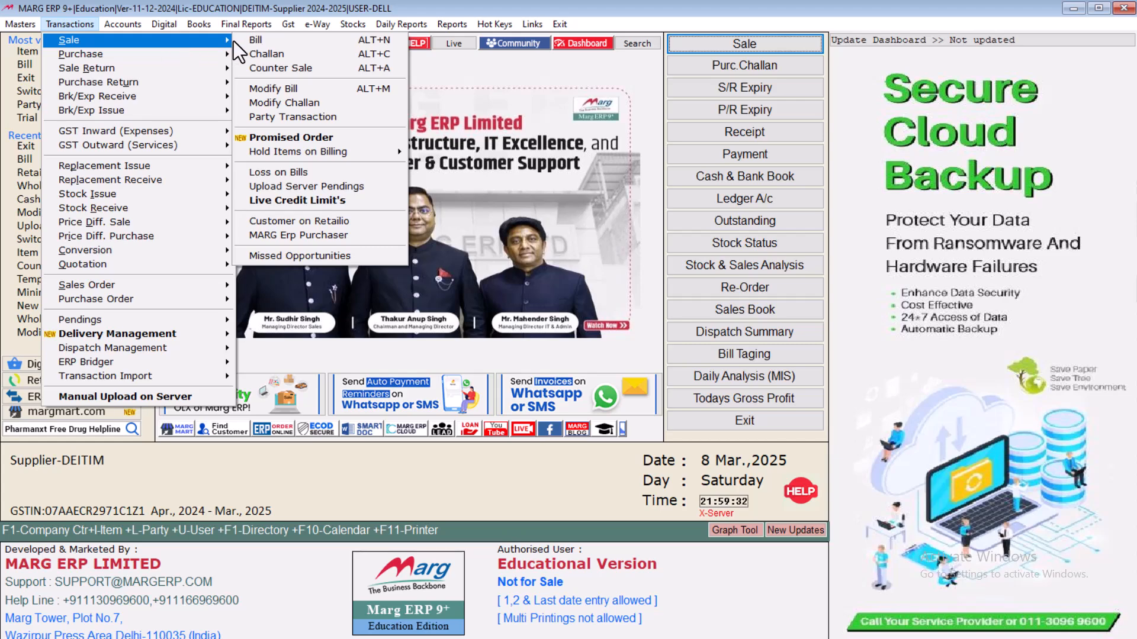
pyautogui.click(278, 187)
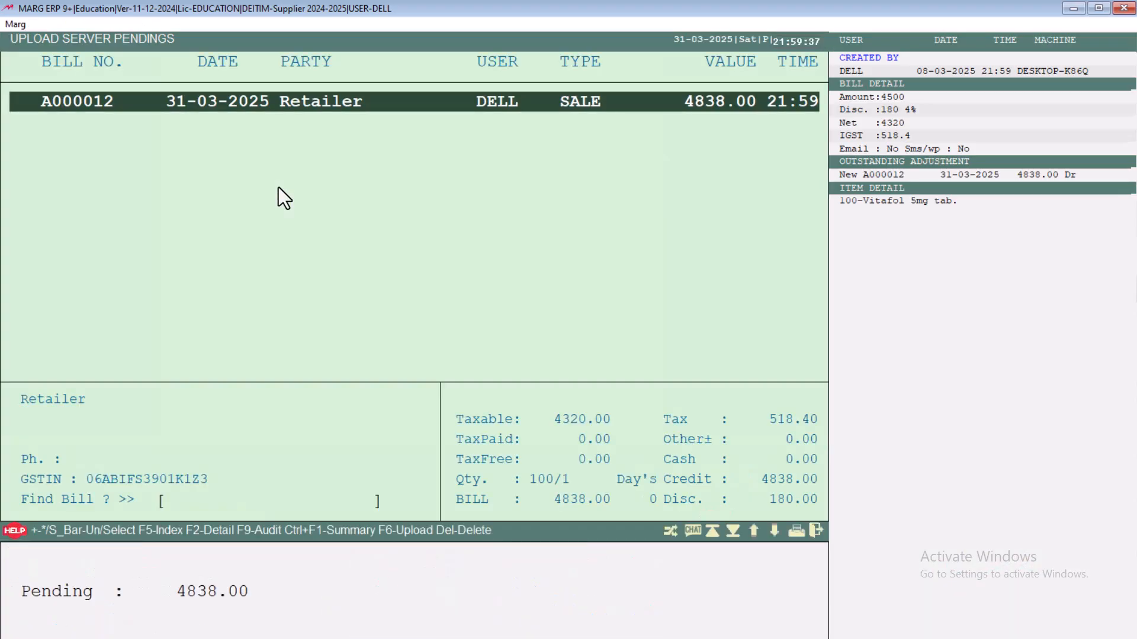
pyautogui.press('space')
pyautogui.click(393, 540)
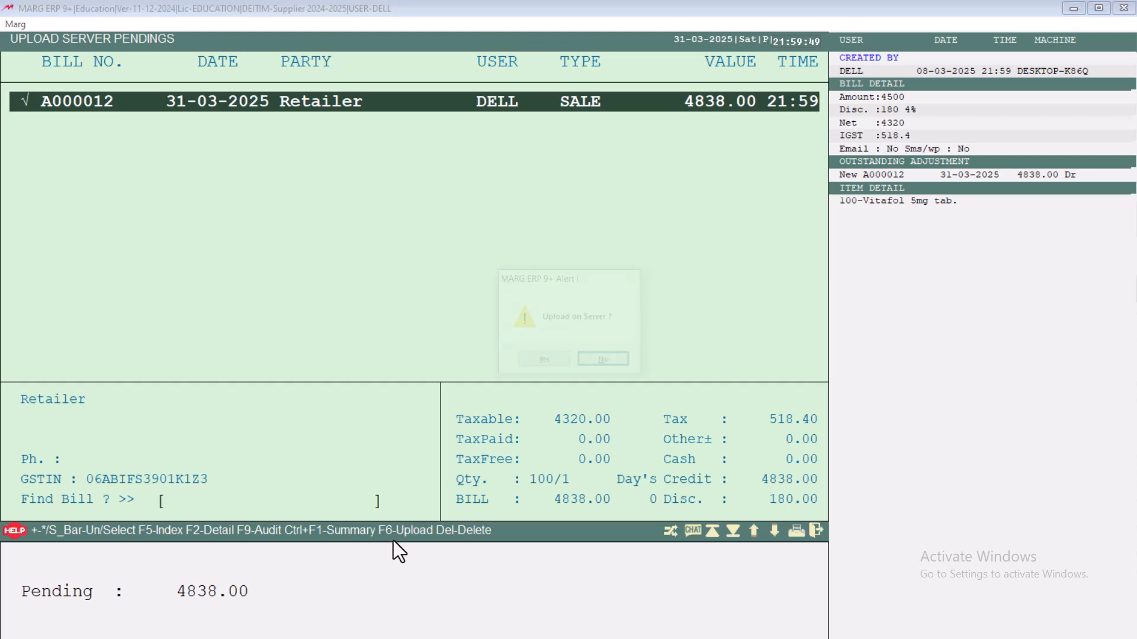
pyautogui.press('Left')
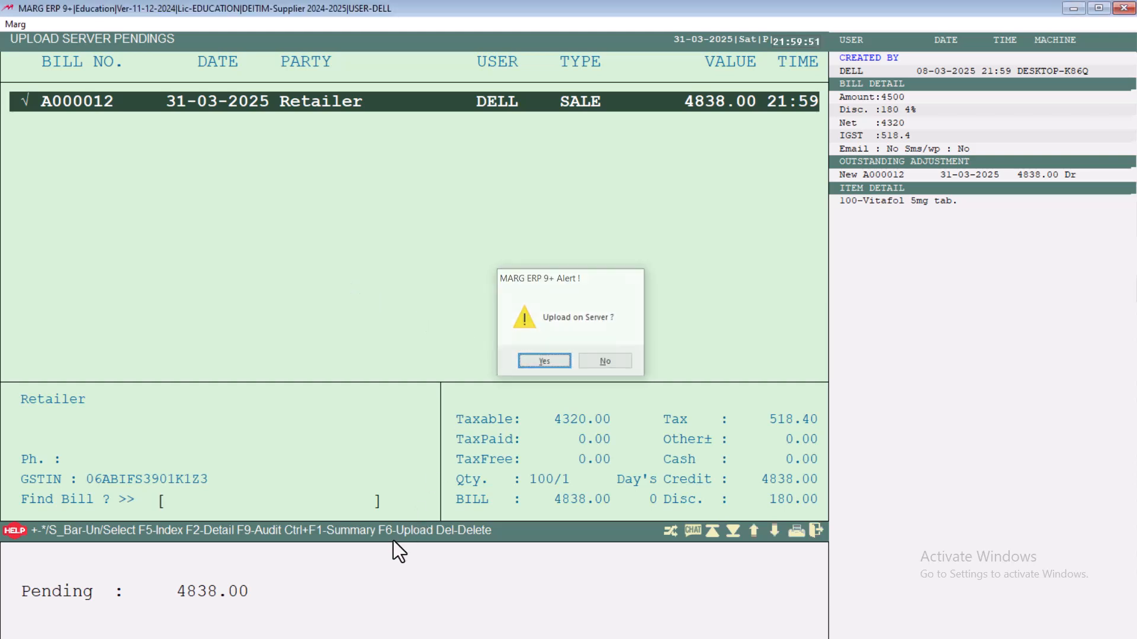
pyautogui.press('Return')
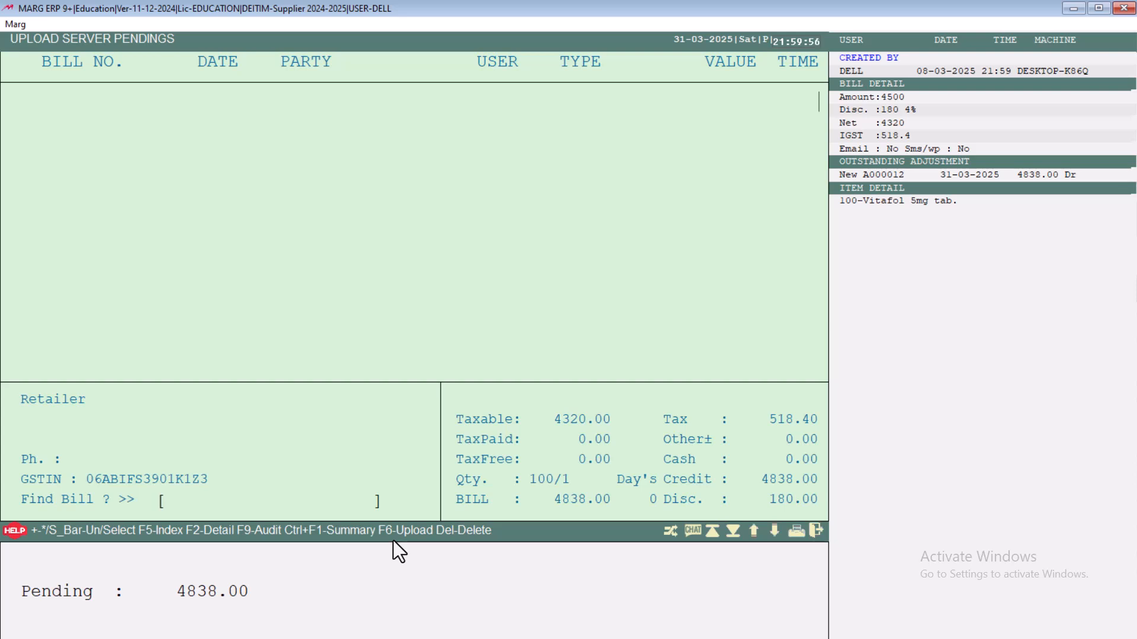
pyautogui.press('Escape')
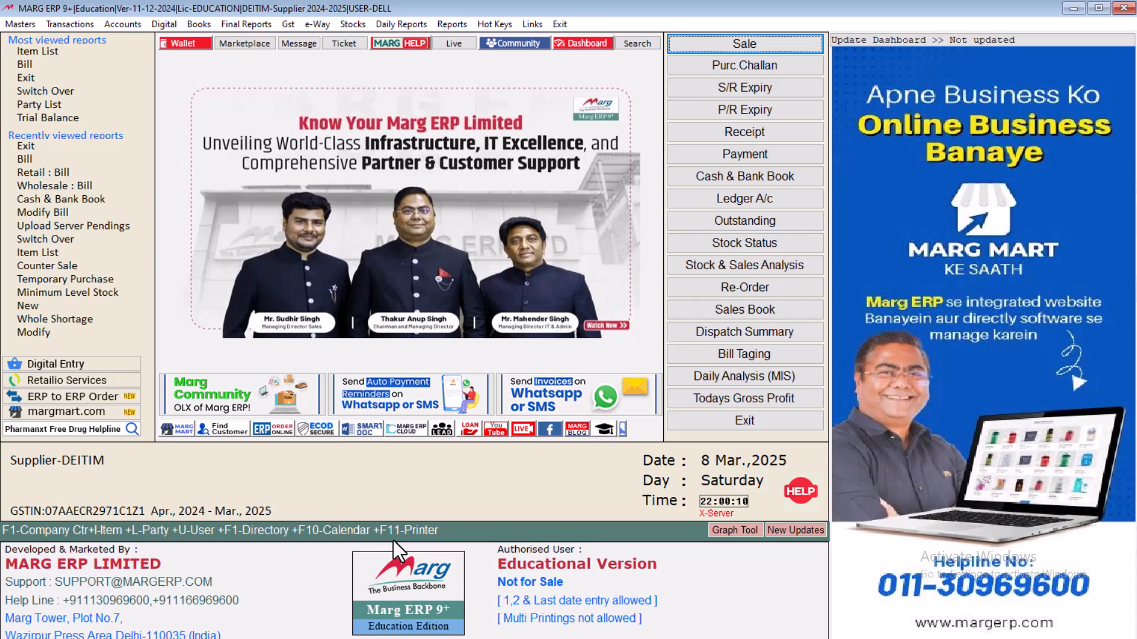
# Step: Switch from the Supplier company to Retailer and enter it through Marg Gateway
pyautogui.press('F1')
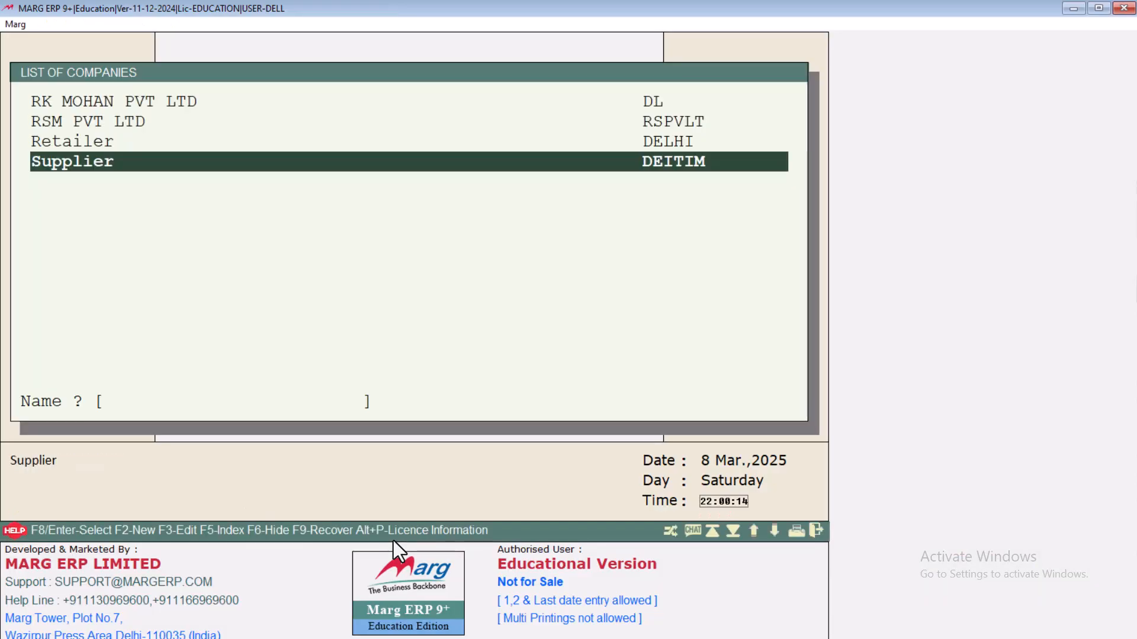
pyautogui.press('Up')
pyautogui.press('Return')
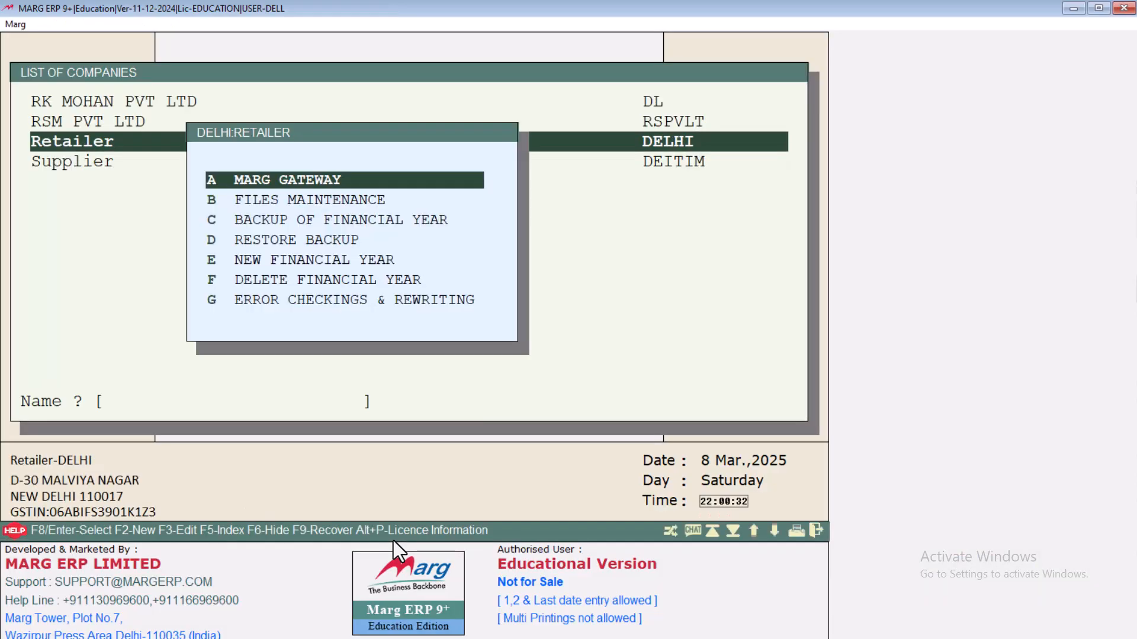
pyautogui.press('Return')
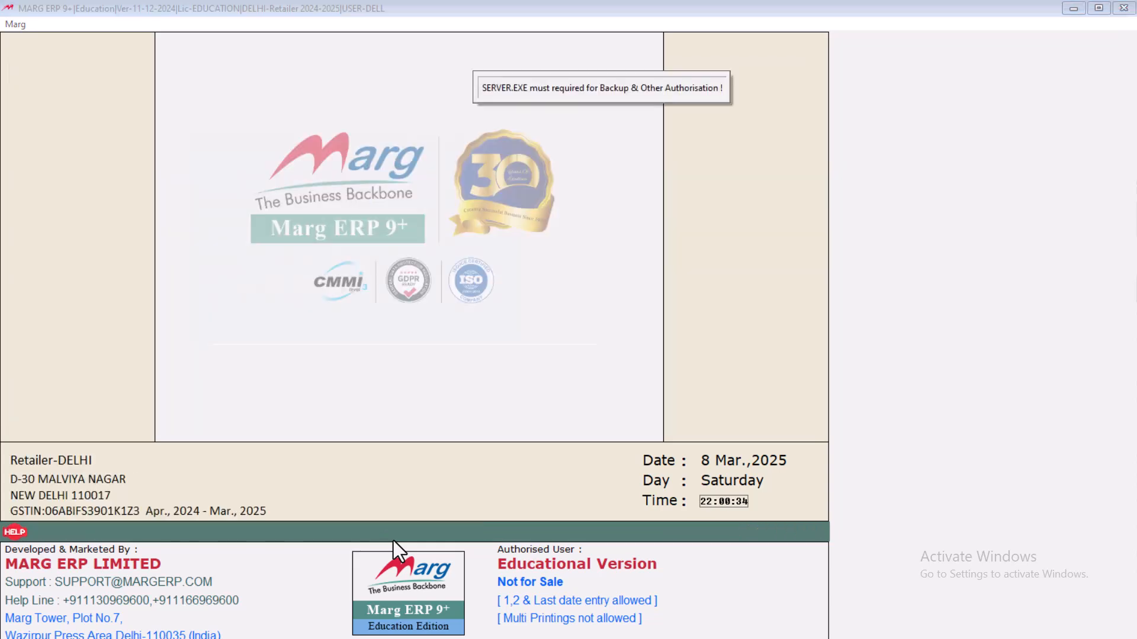
pyautogui.press('Escape')
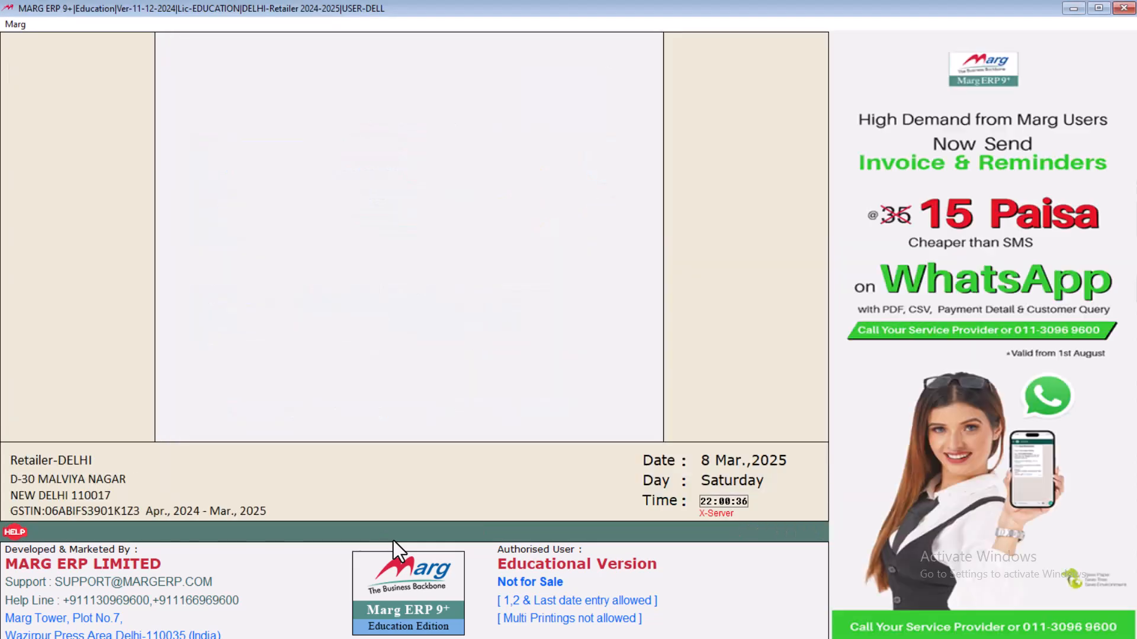
# Step: Start a purchase entry dated 31-03-2025 from Supplier and select the uploaded 4838.00 bill for import
pyautogui.hotkey('alt', 'p')
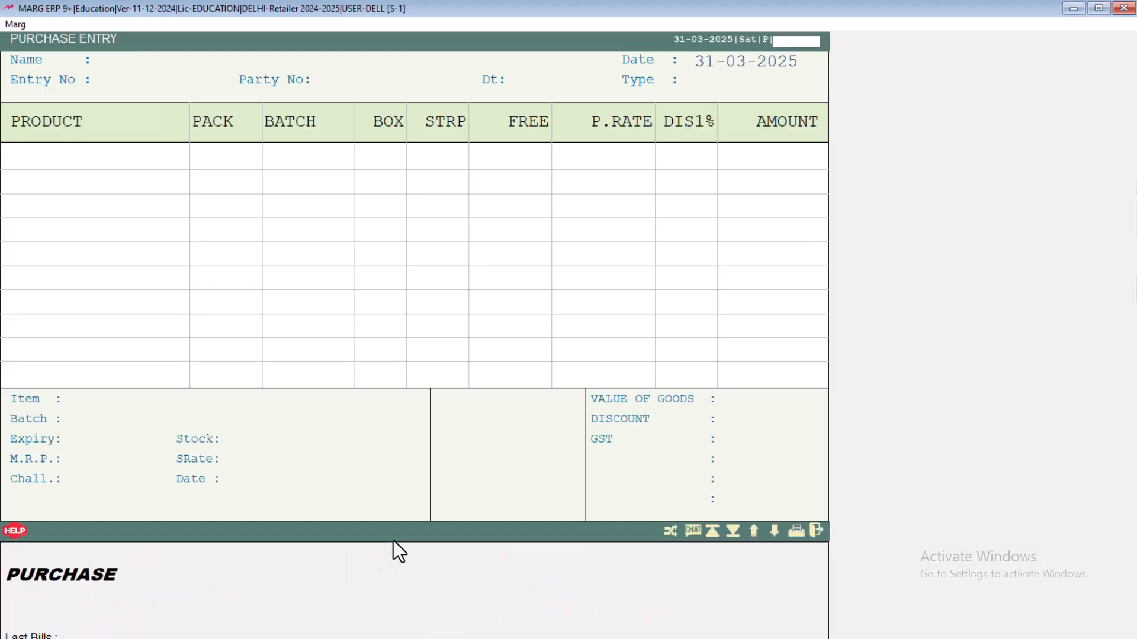
pyautogui.press('Return')
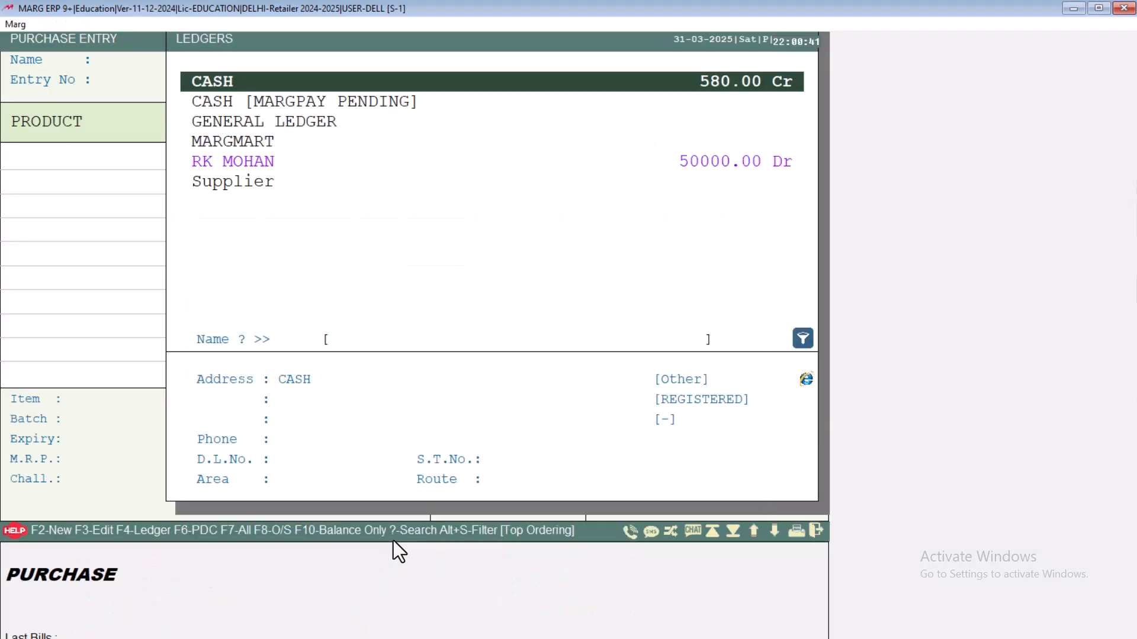
pyautogui.press('Down')
pyautogui.press('Down')
pyautogui.press('Down')
pyautogui.press('Down')
pyautogui.press('Down')
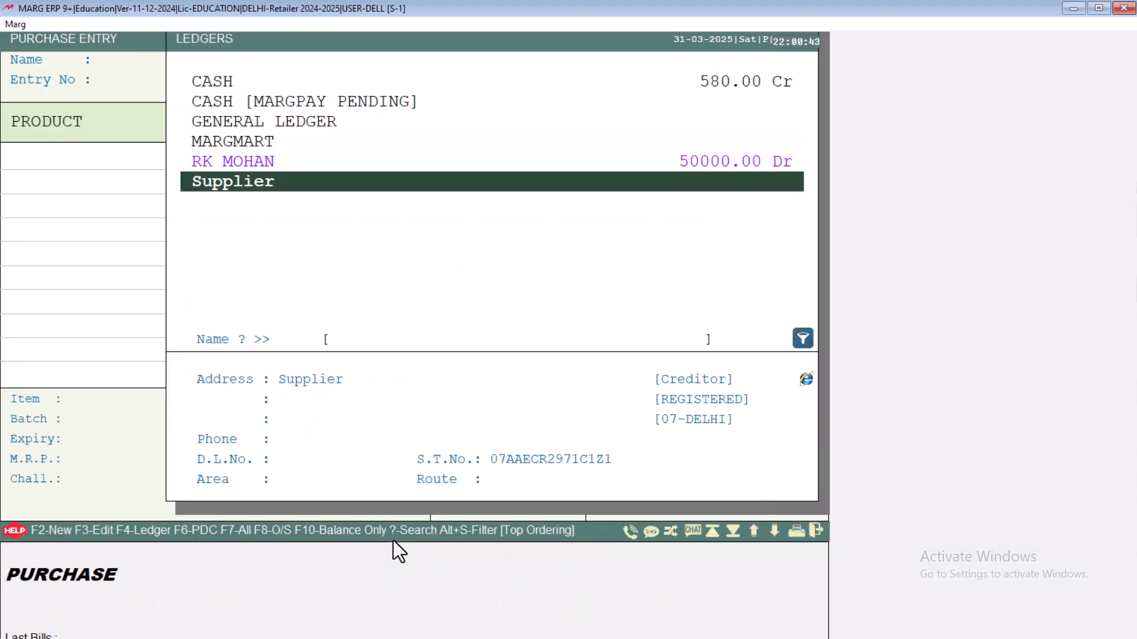
pyautogui.press('Return')
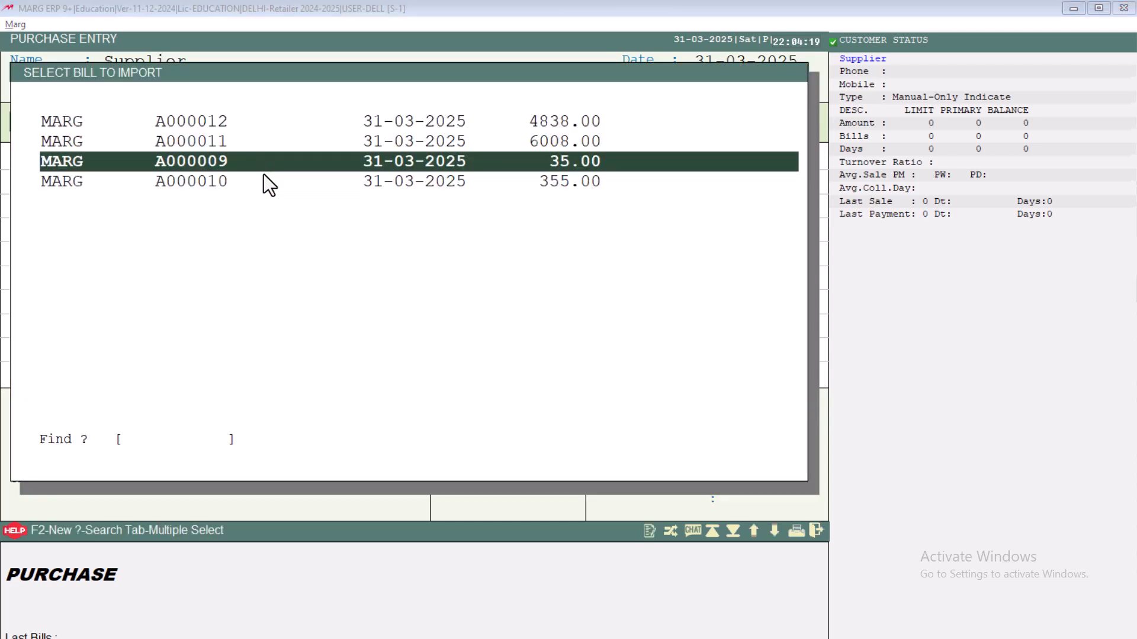
pyautogui.click(285, 182)
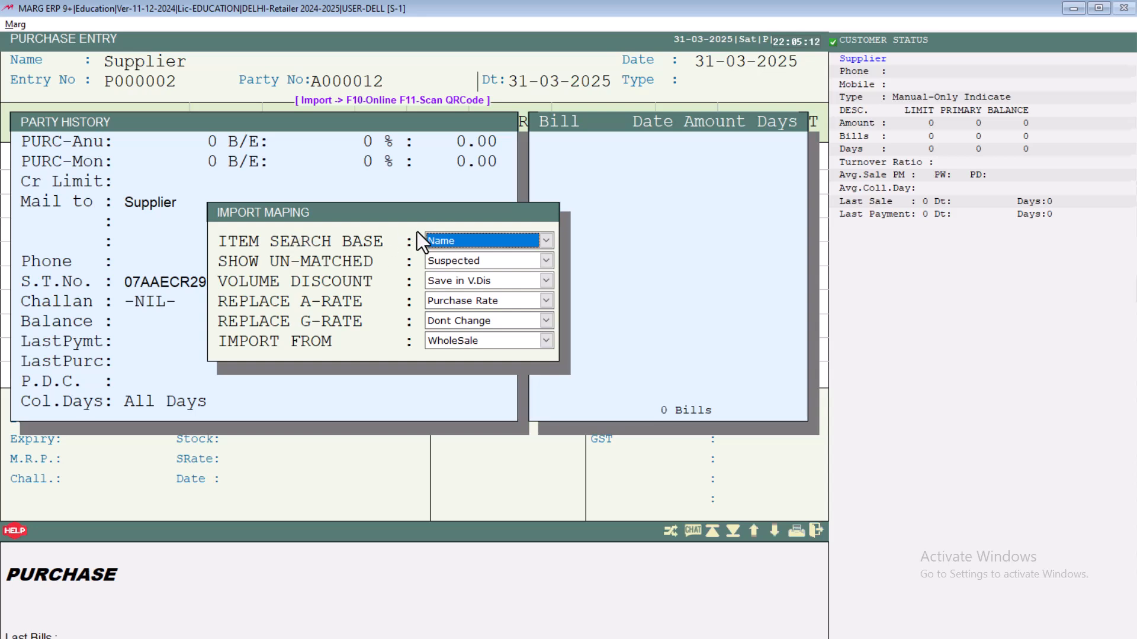
# Step: In the import mapping, set item search base to Name, show un-matched to All and volume discount to Save in V.Dis
pyautogui.click(466, 244)
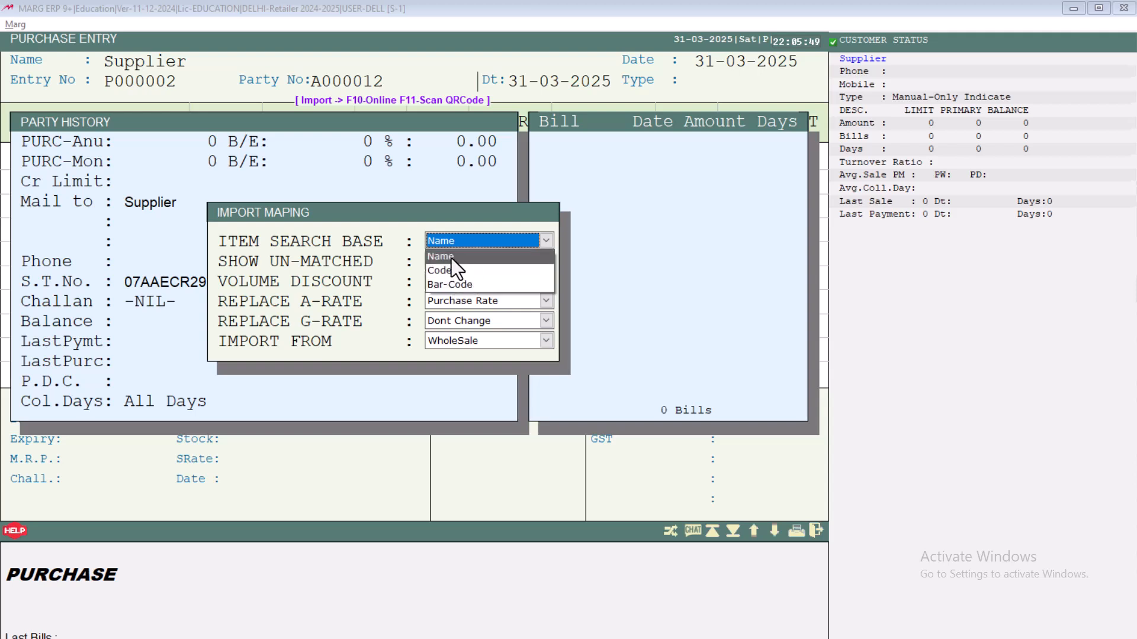
pyautogui.click(451, 259)
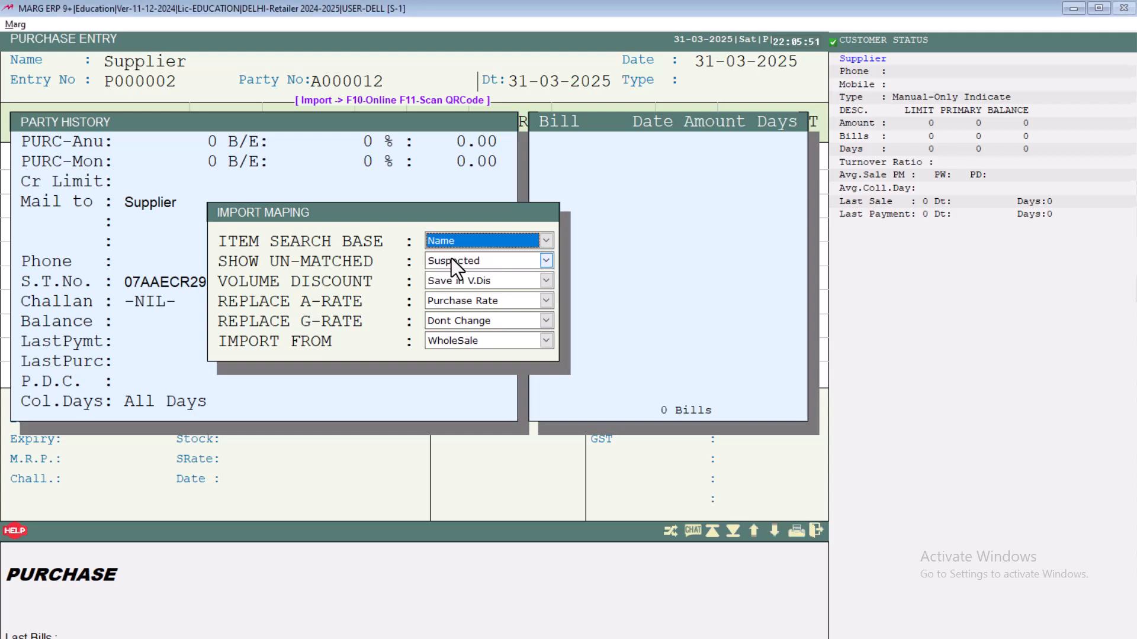
pyautogui.press('Return')
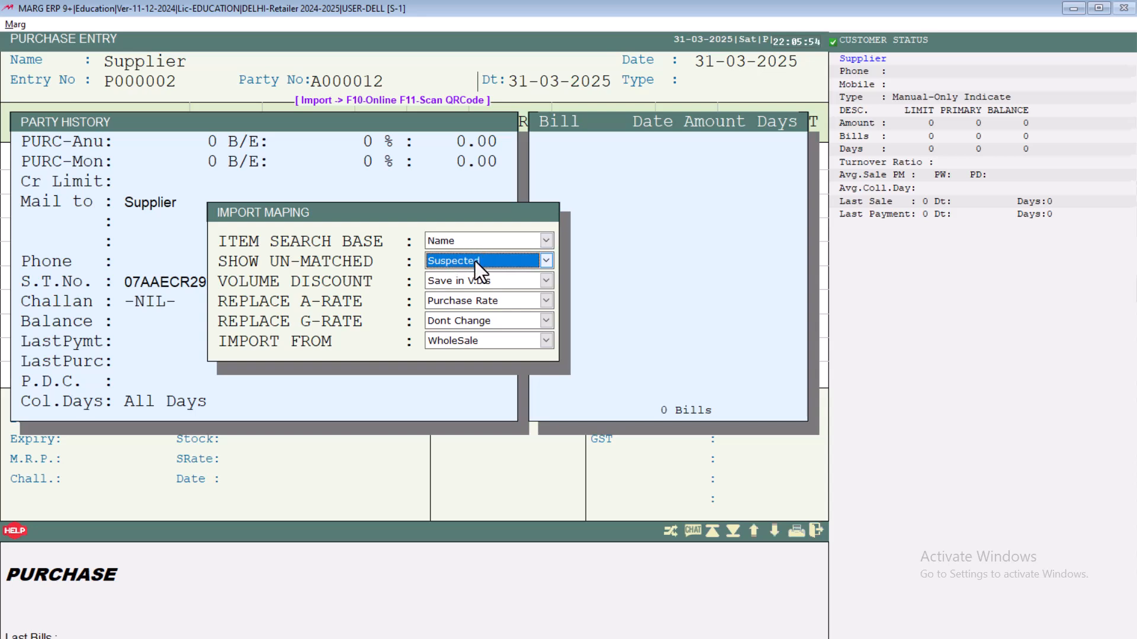
pyautogui.click(475, 261)
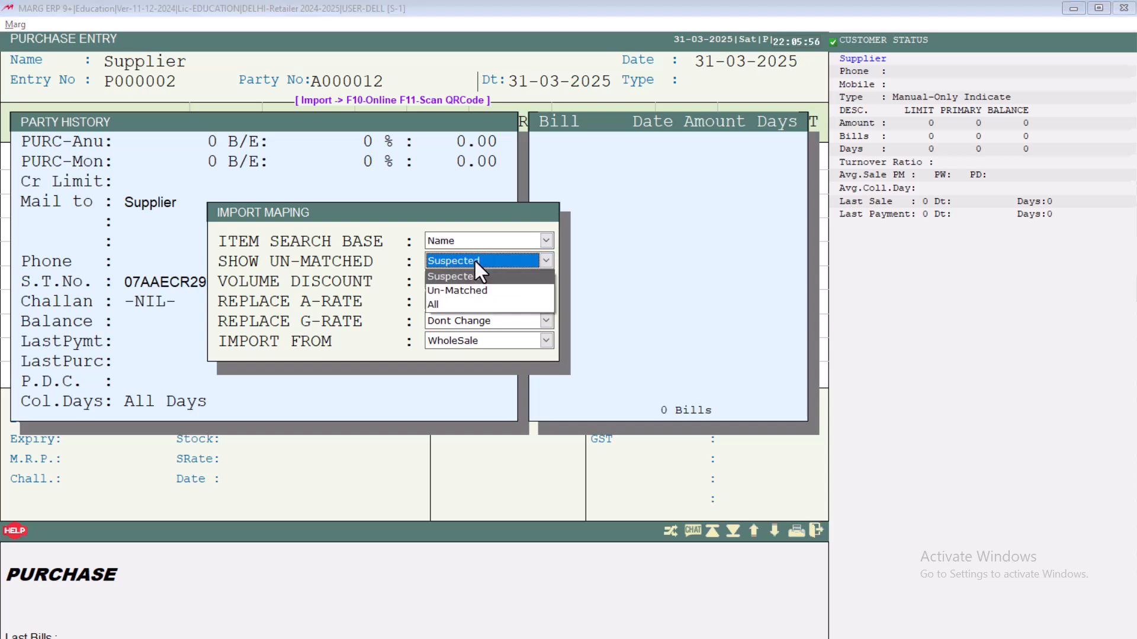
pyautogui.click(441, 303)
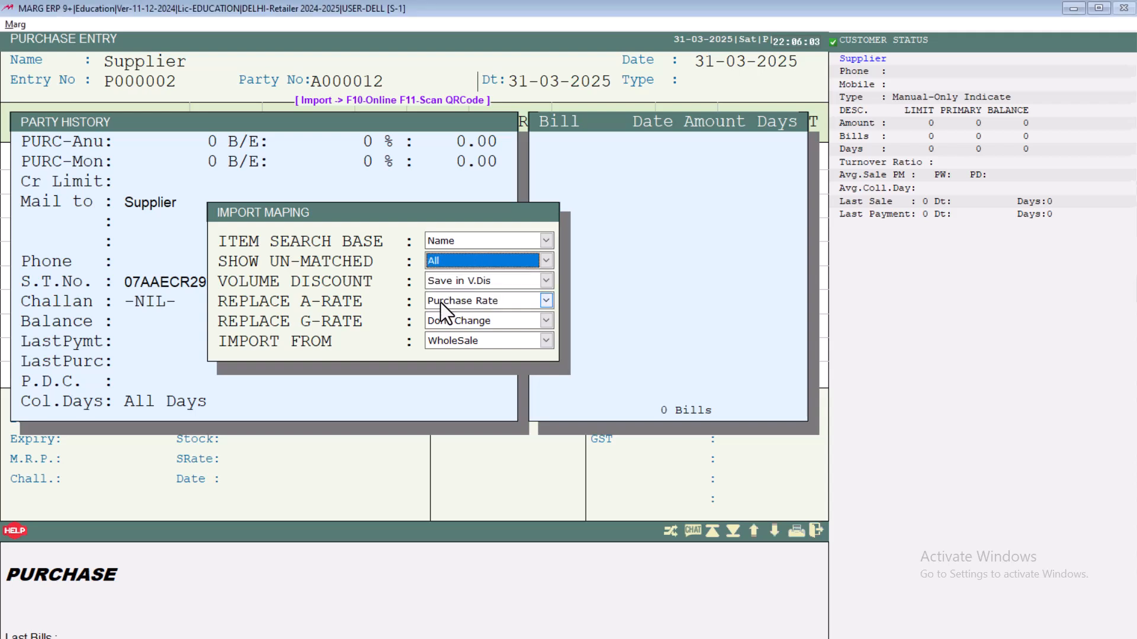
pyautogui.click(464, 282)
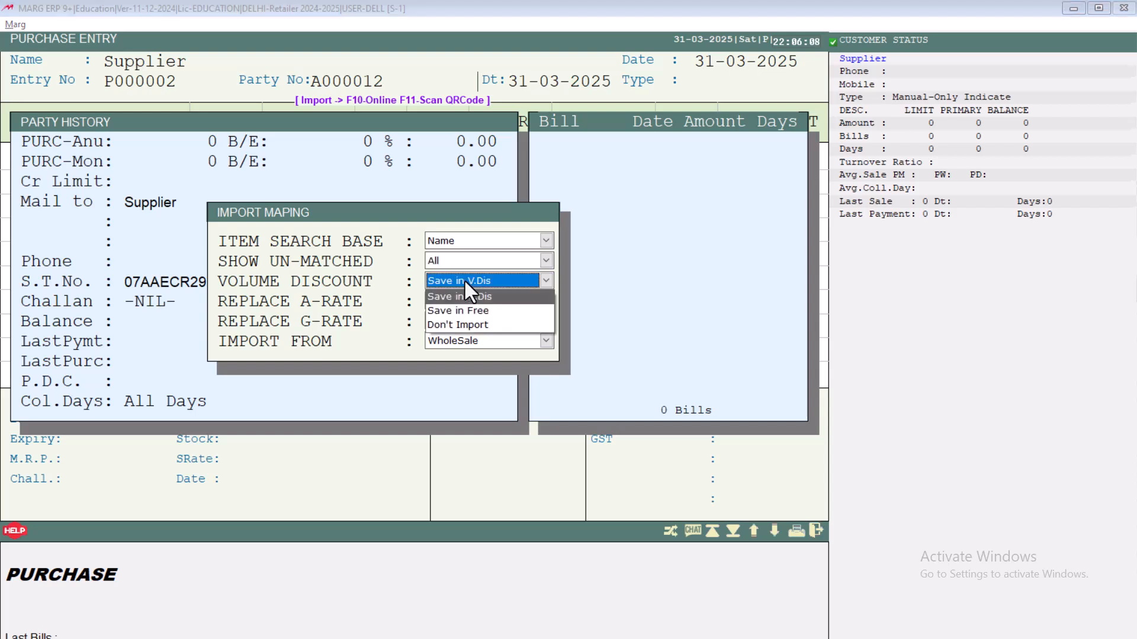
pyautogui.click(464, 281)
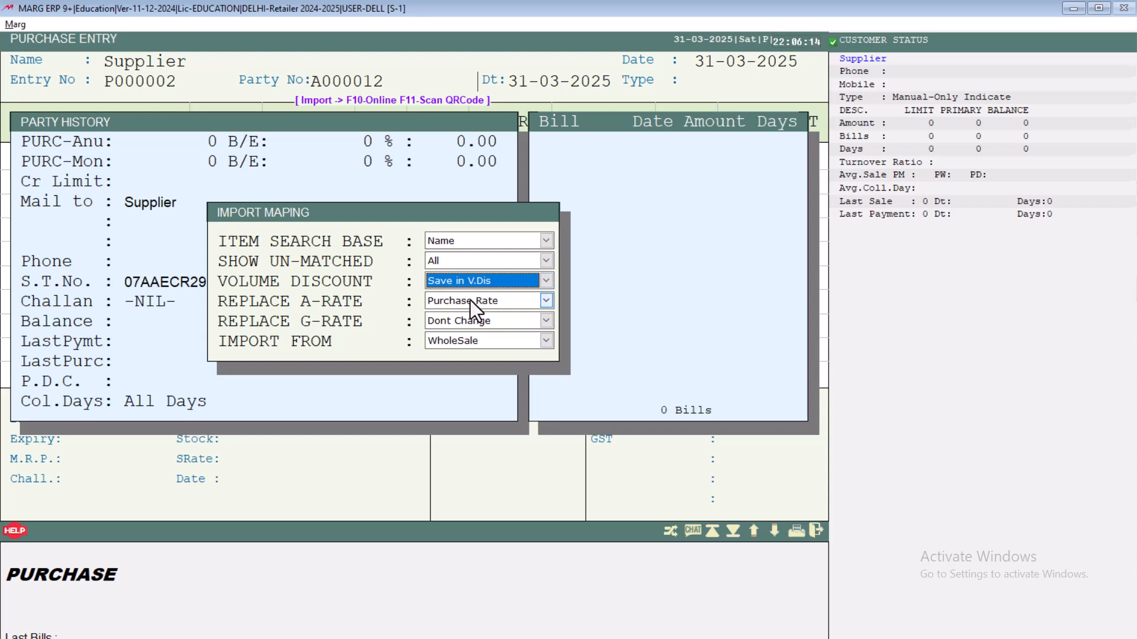
# Step: Set replace A-rate to Purchase Rate, keep G-rate on Dont Change, import from WholeSale, and accept the import mapping
pyautogui.click(470, 300)
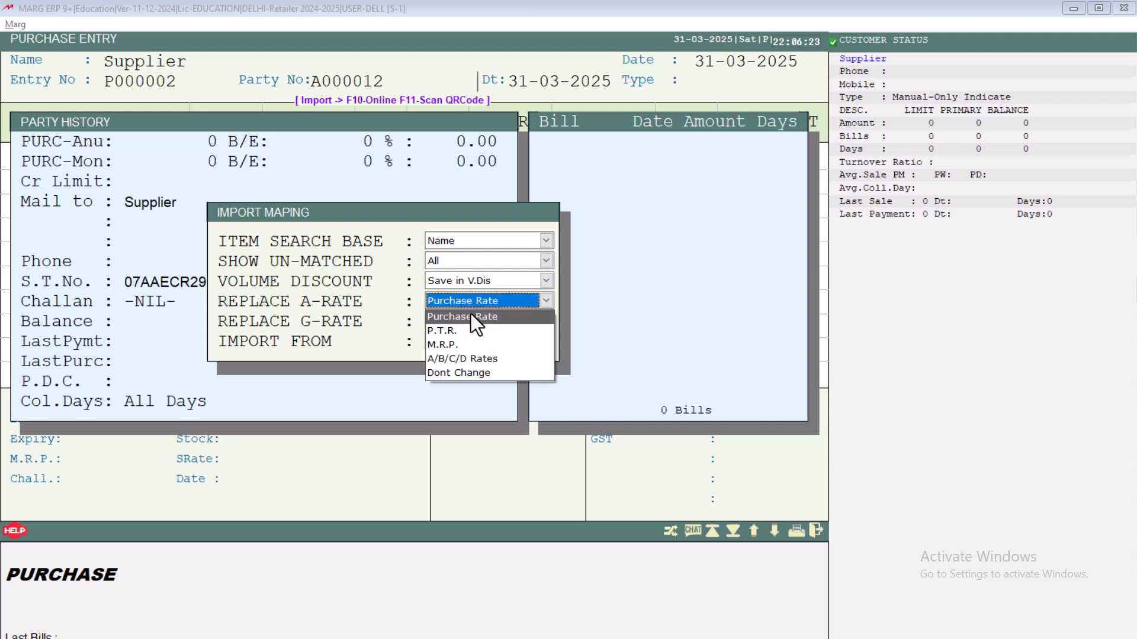
pyautogui.click(472, 315)
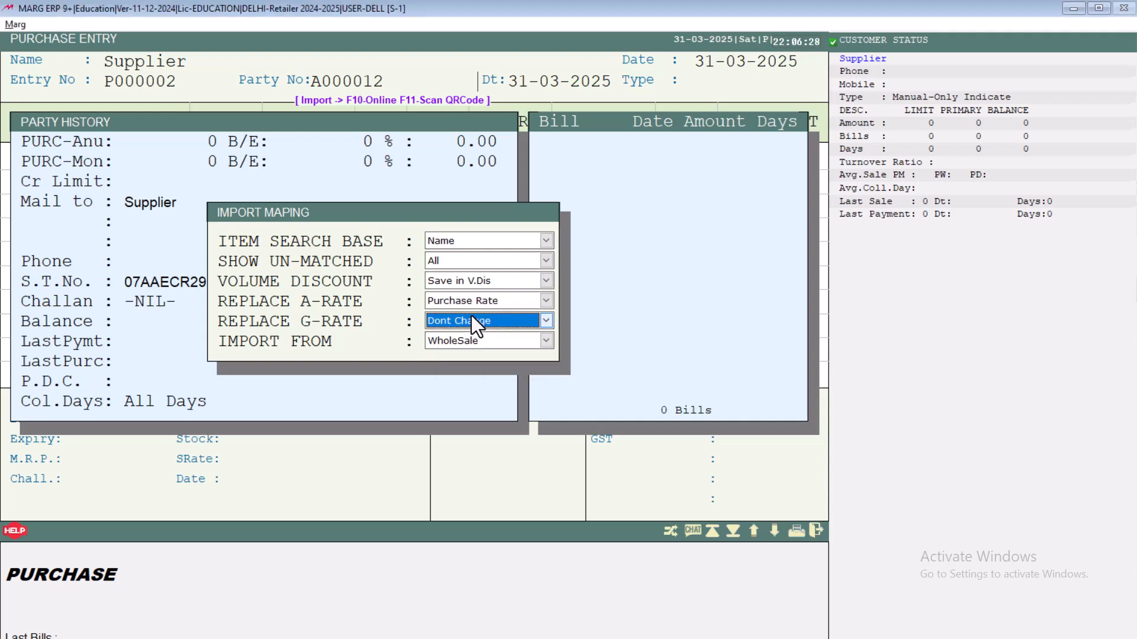
pyautogui.press('Return')
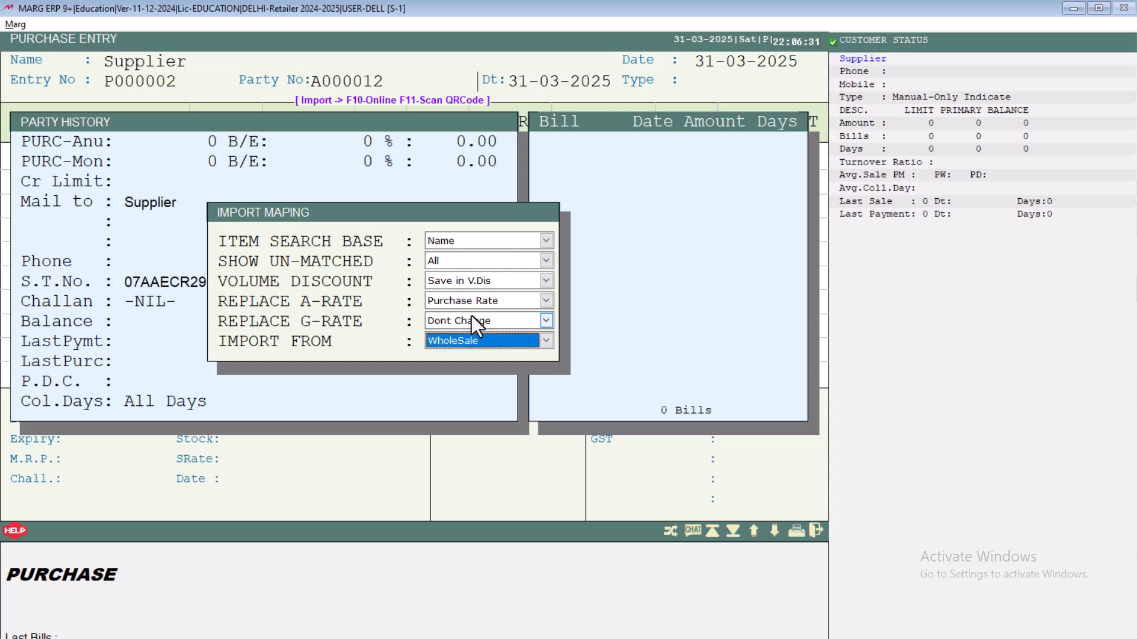
pyautogui.click(460, 343)
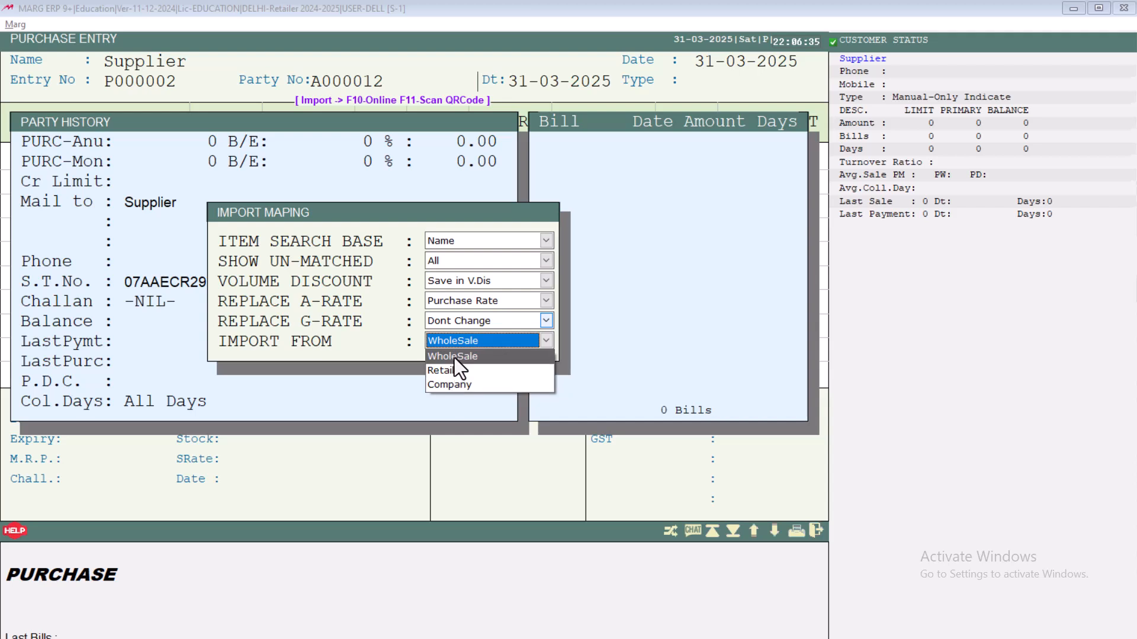
pyautogui.click(453, 358)
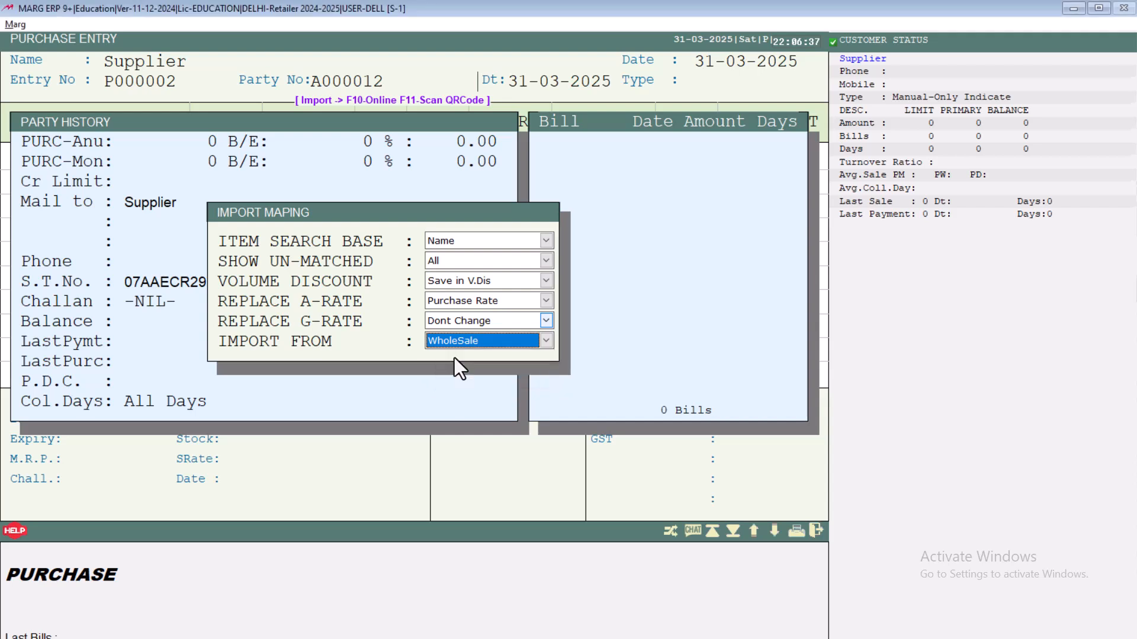
pyautogui.press('Return')
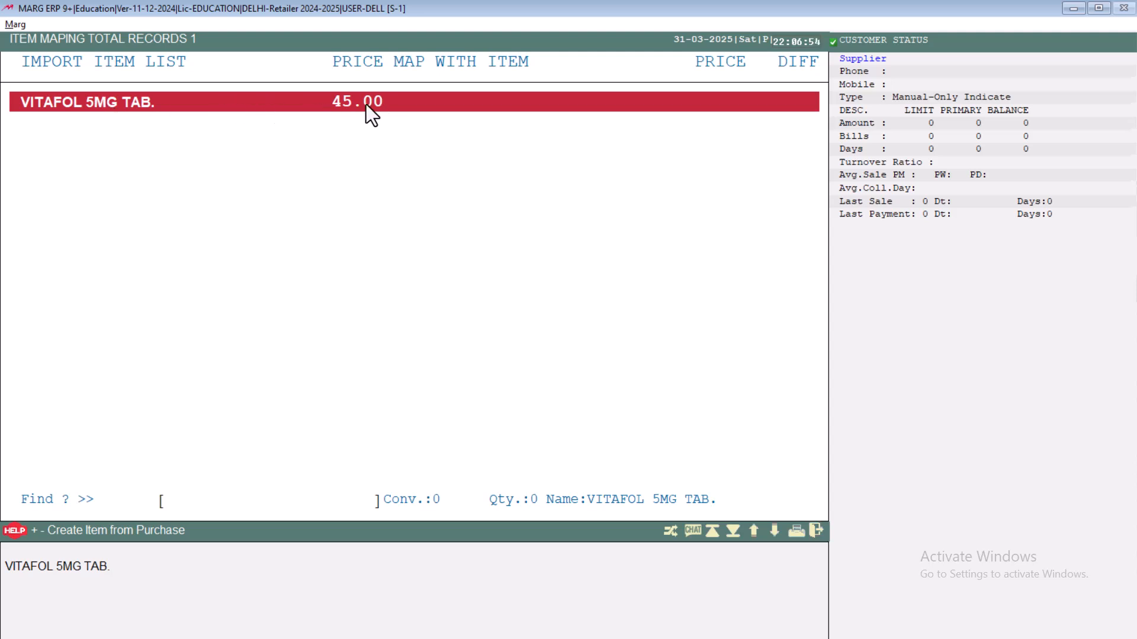
# Step: Open the mapping for VITAFOL 5MG TAB. and start a new product with code 3 and units STRP and BOX
pyautogui.press('Return')
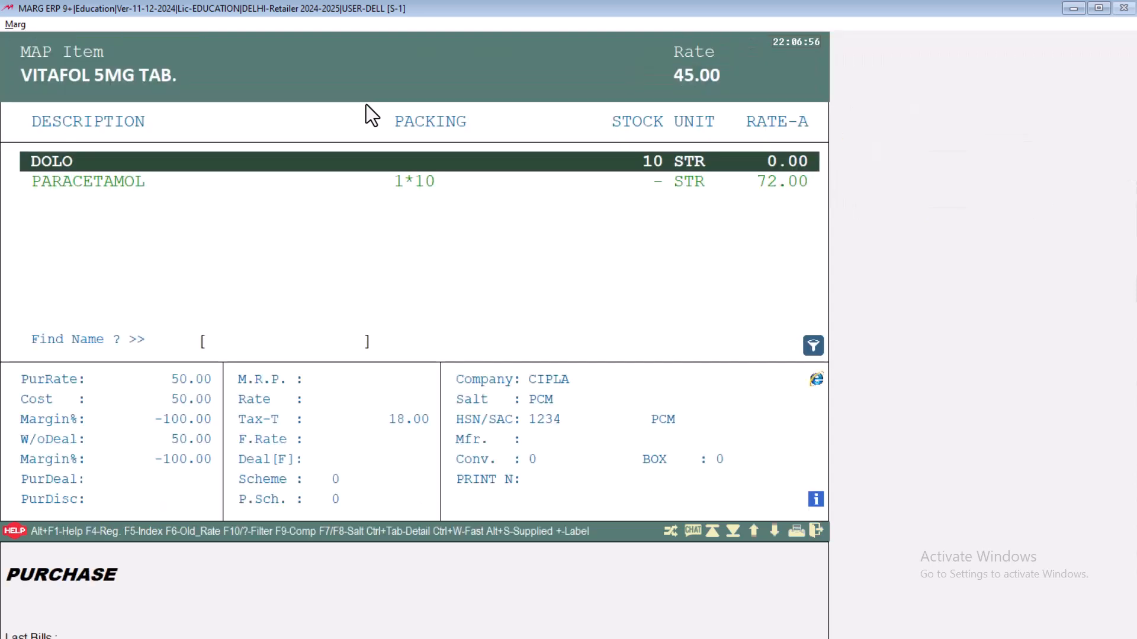
pyautogui.press('Down')
pyautogui.press('Up')
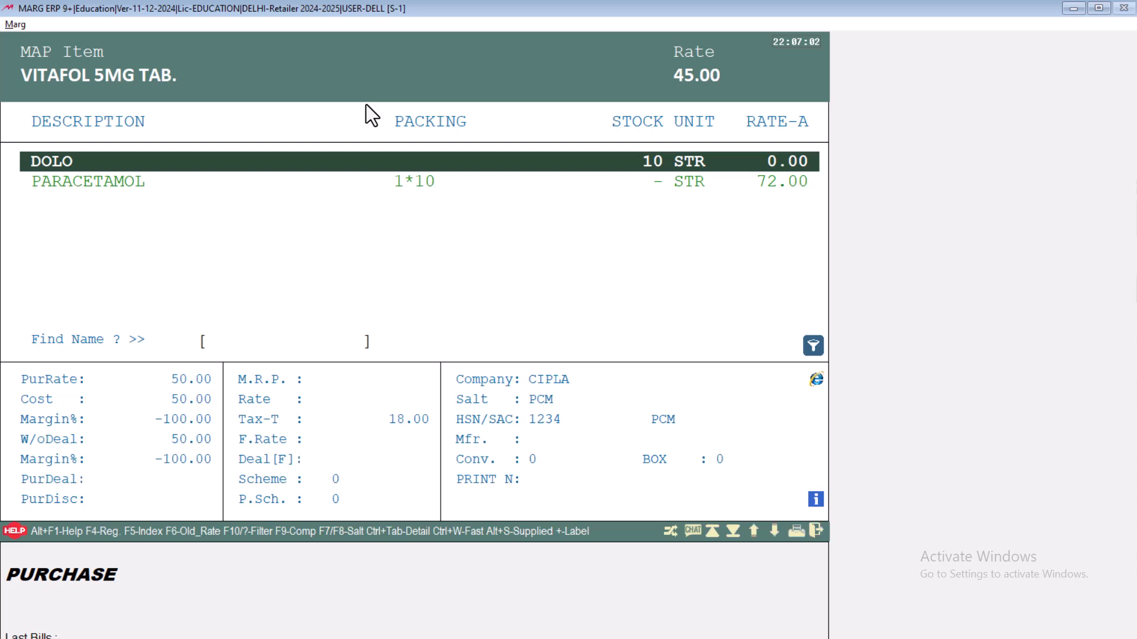
pyautogui.press('F2')
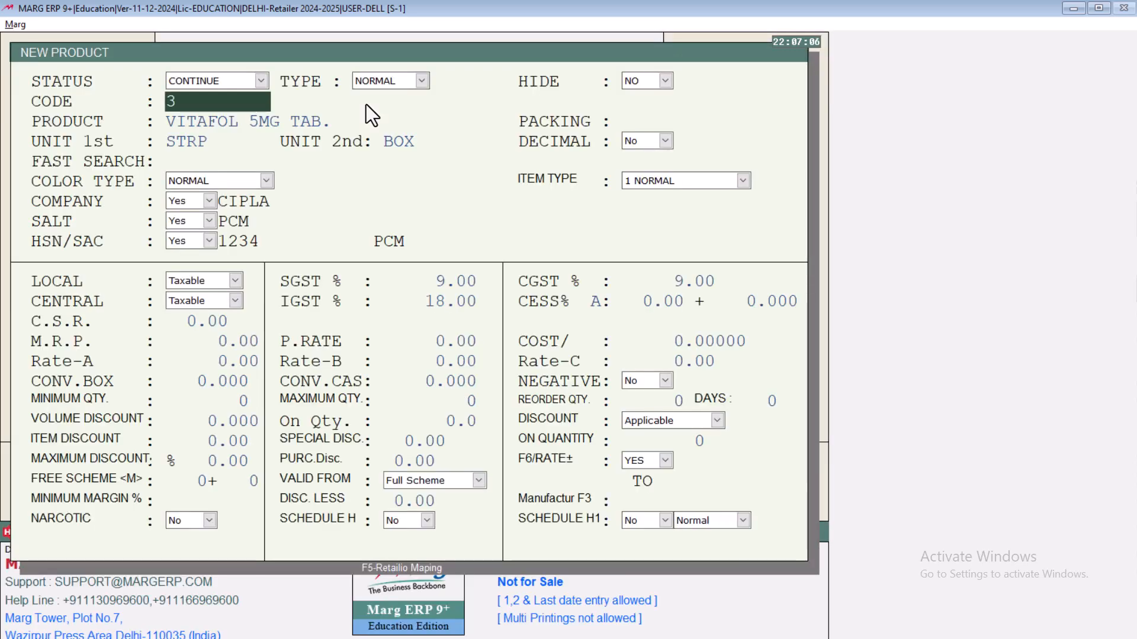
pyautogui.press('Return')
pyautogui.press('Return')
pyautogui.press('Return')
pyautogui.press('Return')
pyautogui.press('Return')
pyautogui.press('Return')
pyautogui.press('Return')
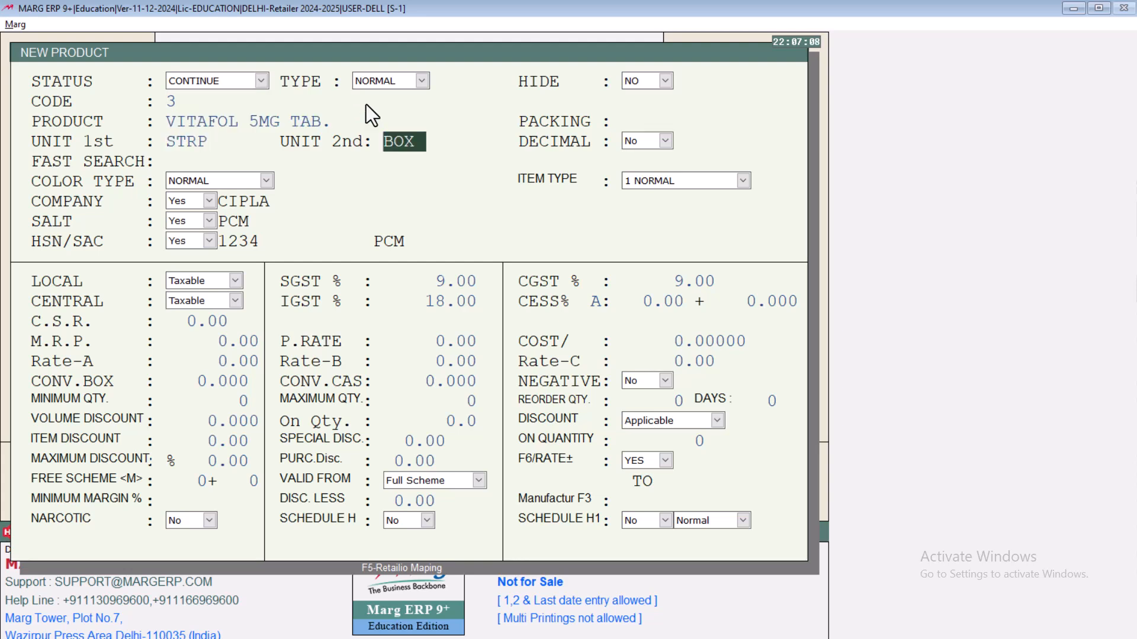
# Step: Accept the new product's company CIPLA, salt PCM, HSN/SAC 1234 and the tax and cess fields
pyautogui.press('Return')
pyautogui.press('Return')
pyautogui.press('Return')
pyautogui.press('Return')
pyautogui.press('Return')
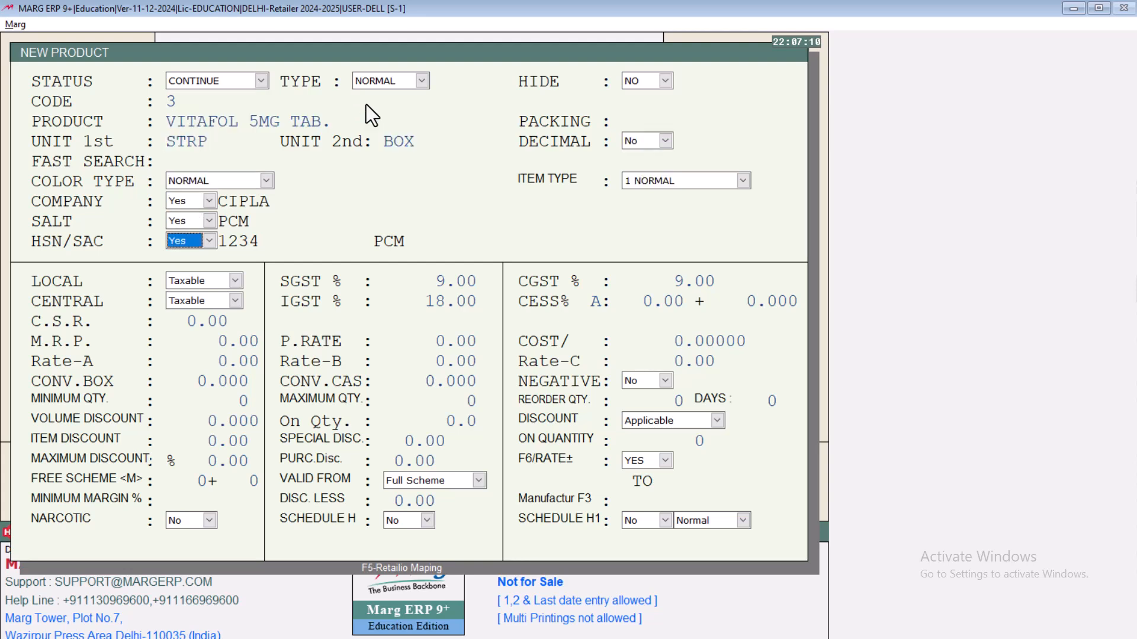
pyautogui.press('Return')
pyautogui.press('Return')
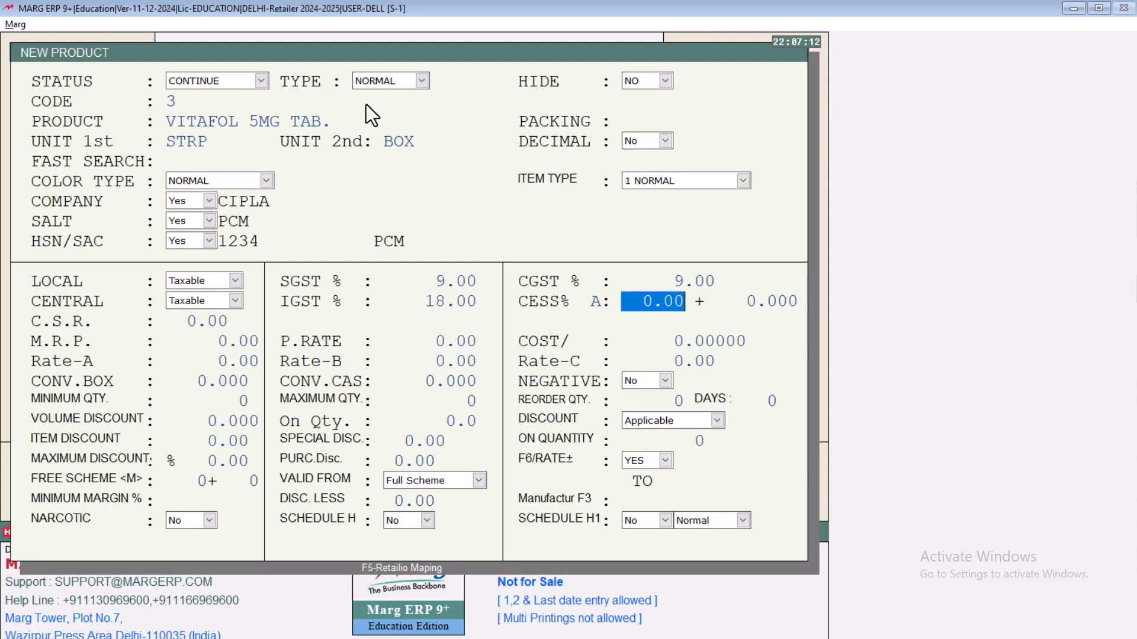
pyautogui.press('Up')
pyautogui.press('Return')
pyautogui.press('Return')
pyautogui.press('Return')
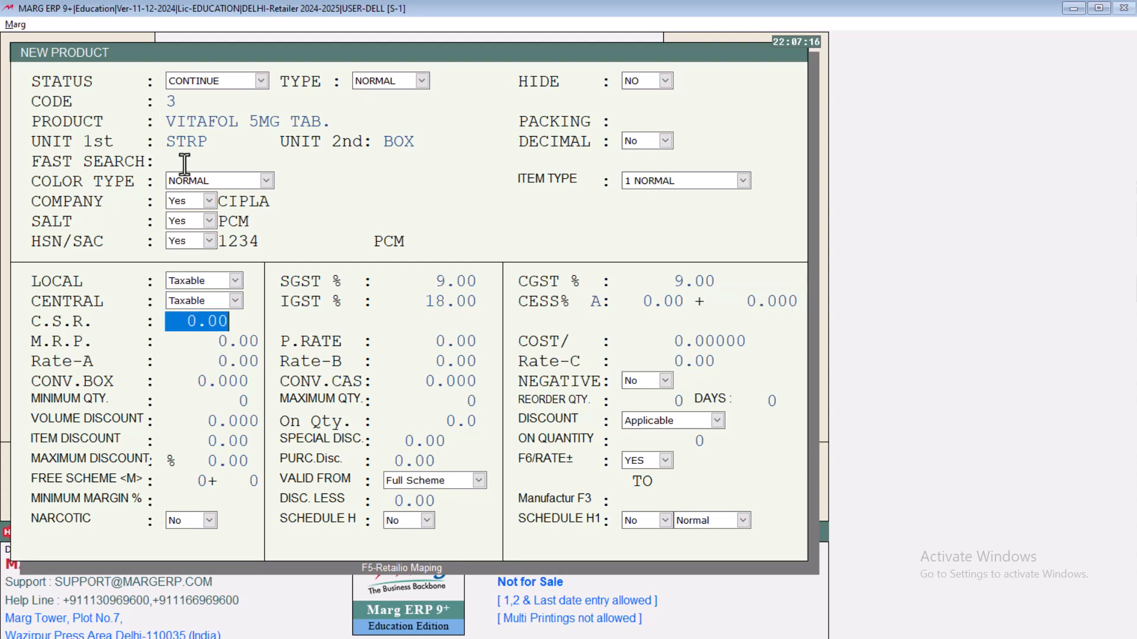
# Step: Keep the company option on Yes for CIPLA and save the new VITAFOL 5MG TAB. product
pyautogui.click(182, 208)
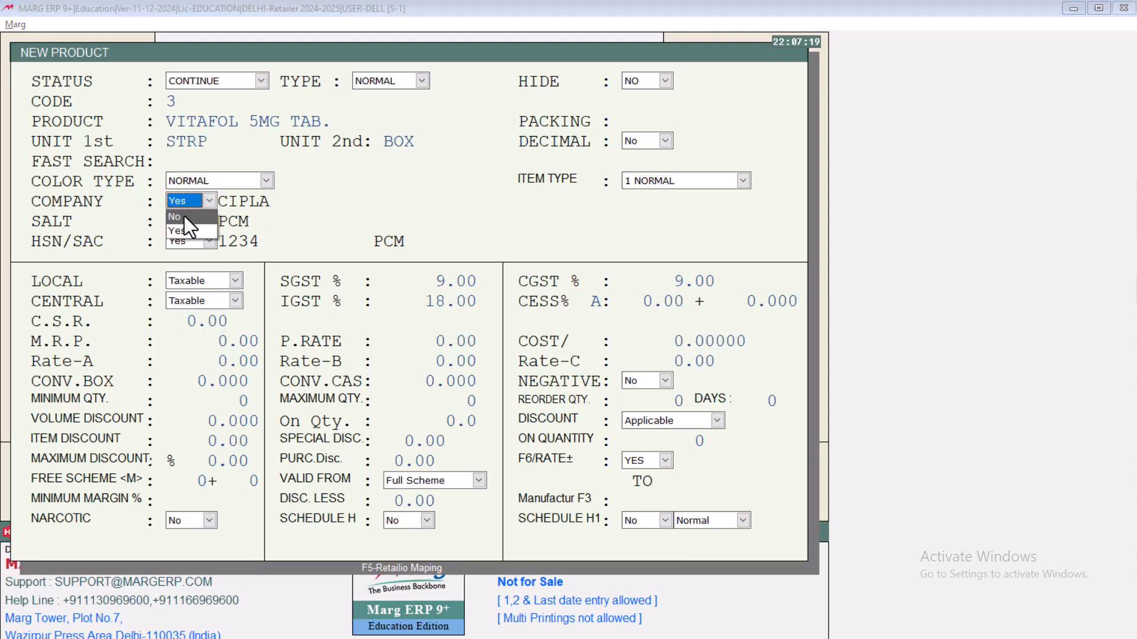
pyautogui.click(185, 231)
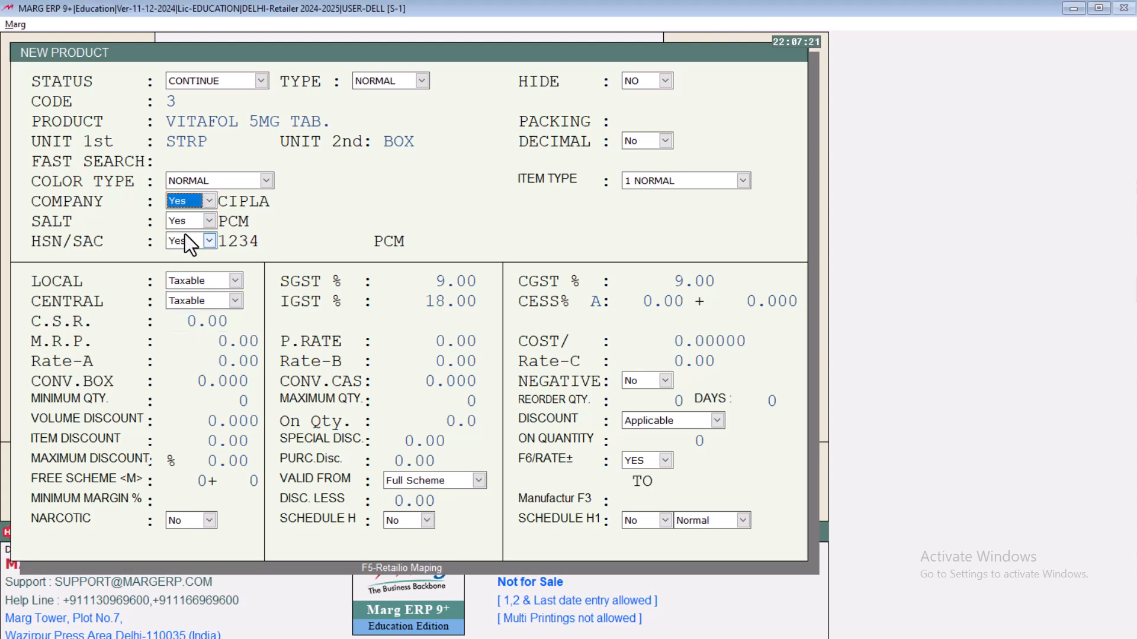
pyautogui.press('Return')
pyautogui.press('Return')
pyautogui.press('Return')
pyautogui.press('Return')
pyautogui.press('Return')
pyautogui.press('Return')
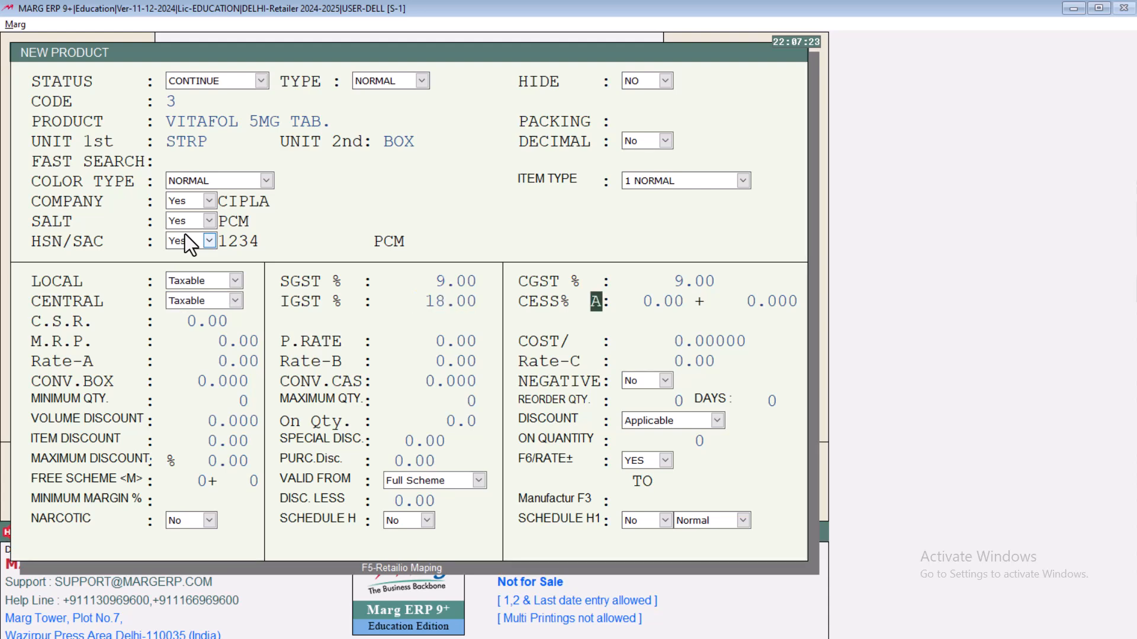
pyautogui.press('Return')
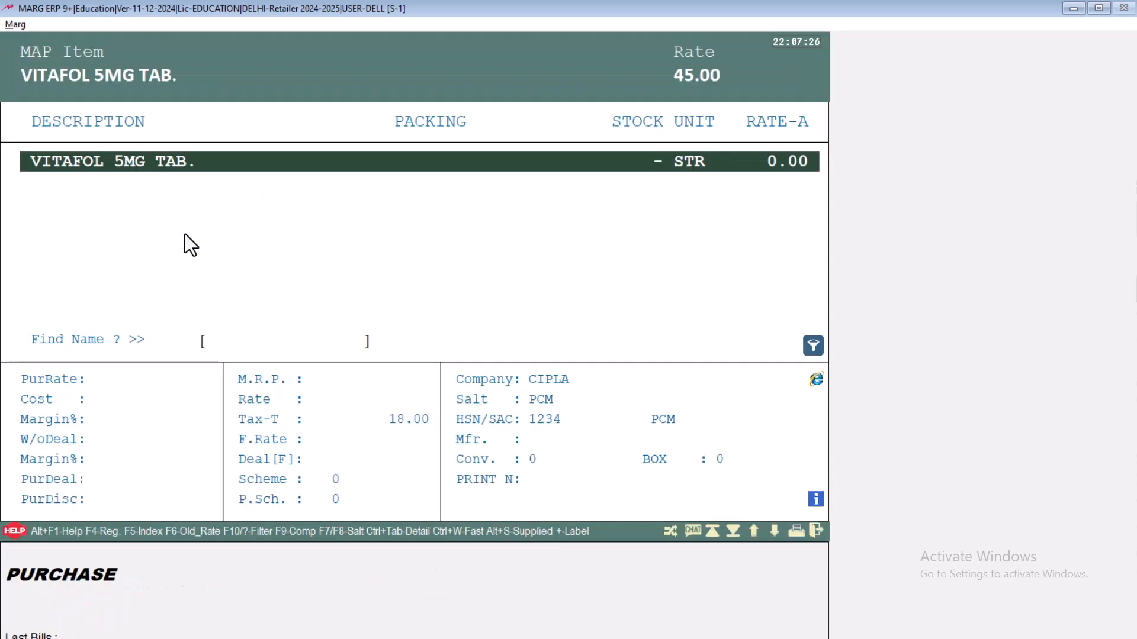
# Step: Map the imported VITAFOL 5MG TAB. to the newly created product with a conversion of 0.000
pyautogui.press('Return')
pyautogui.press('Return')
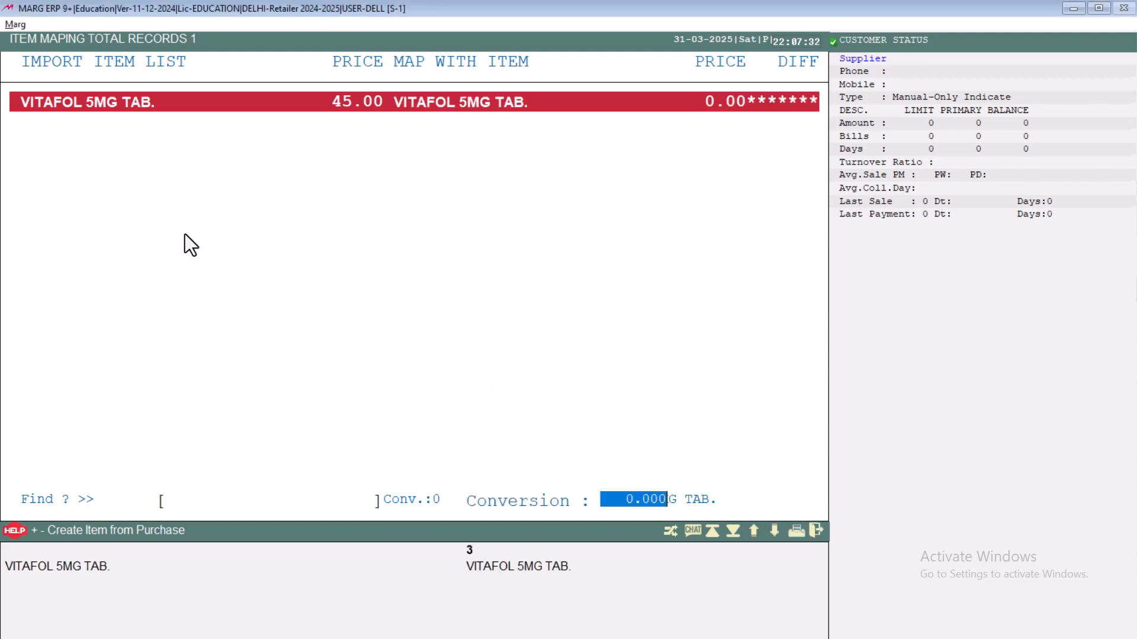
pyautogui.press('Return')
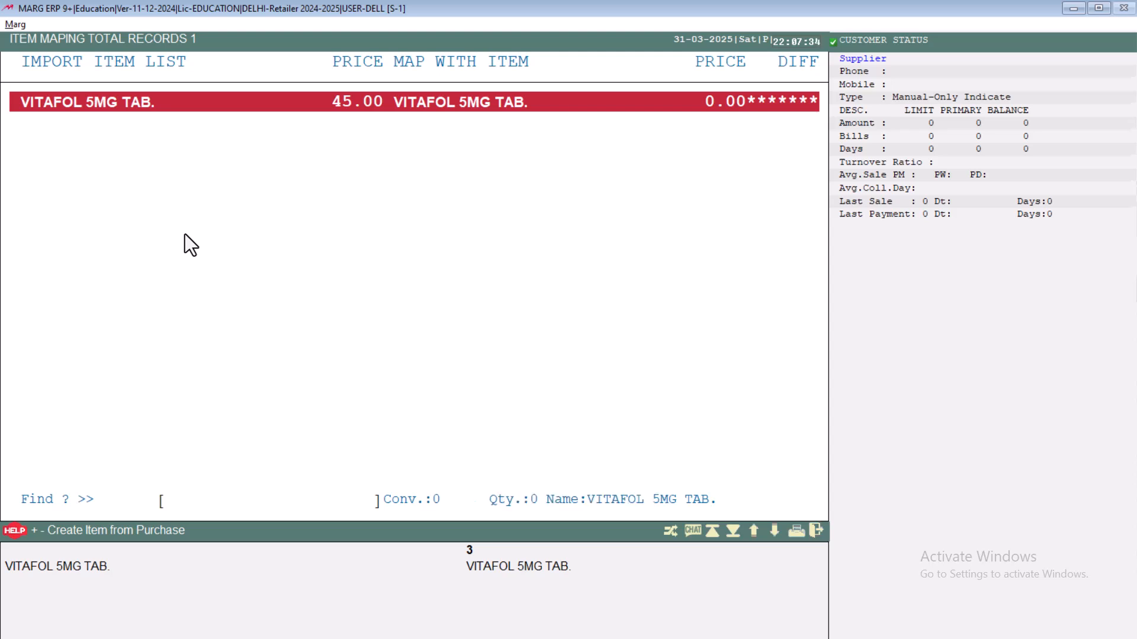
pyautogui.press('Return')
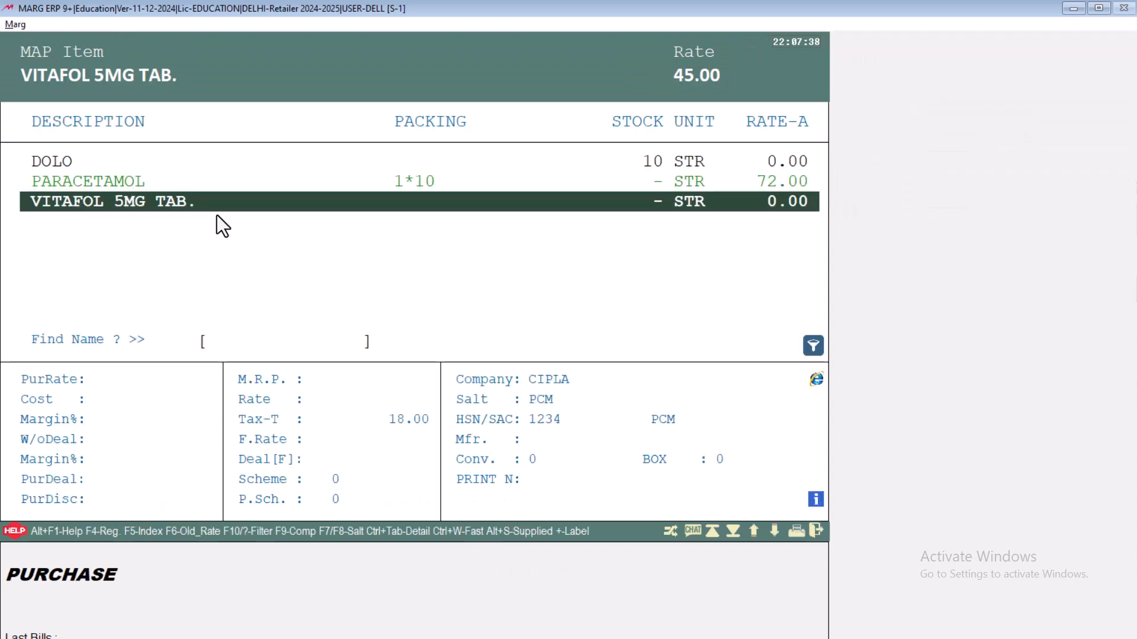
pyautogui.press('Return')
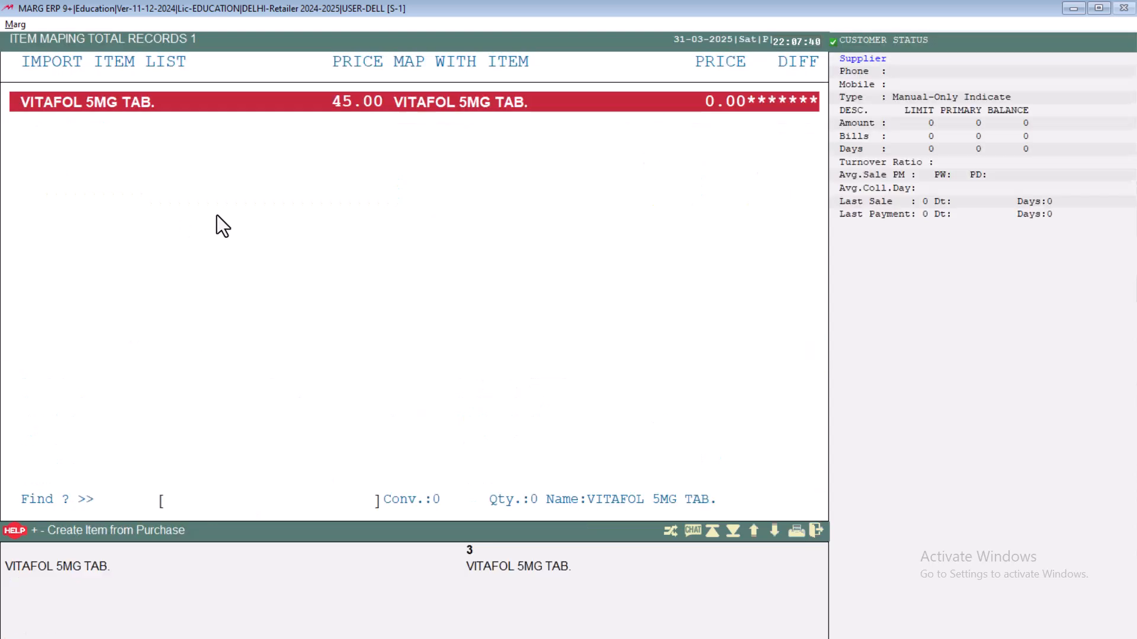
# Step: Save the item mapping changes and import the matched bill into the purchase entry
pyautogui.press('Escape')
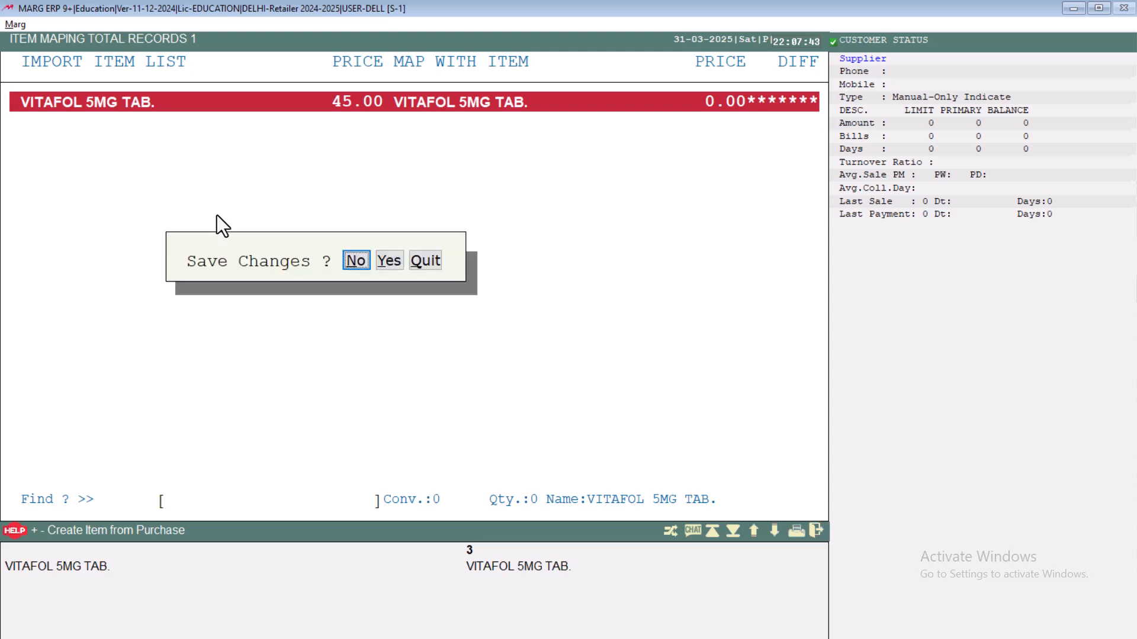
pyautogui.press('Right')
pyautogui.press('Return')
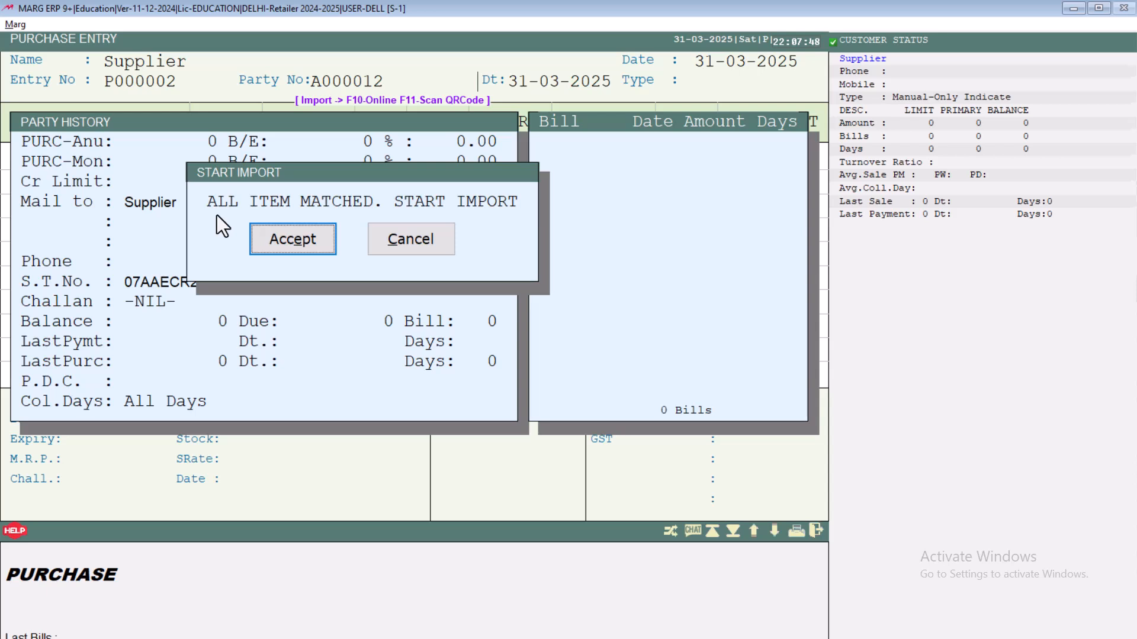
pyautogui.press('Return')
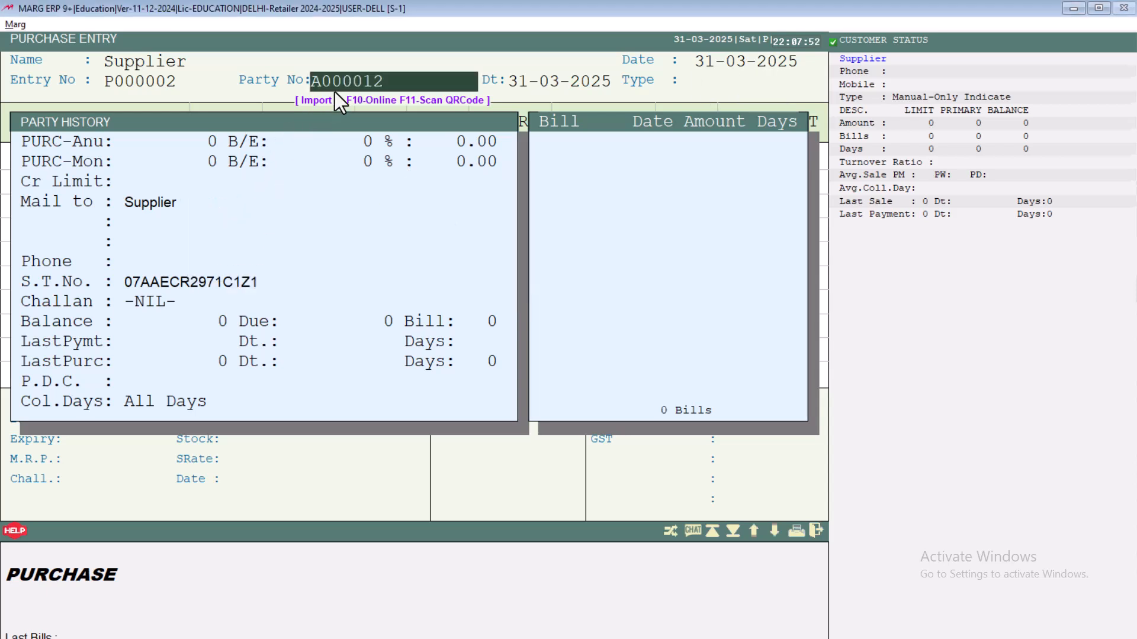
pyautogui.press('Return')
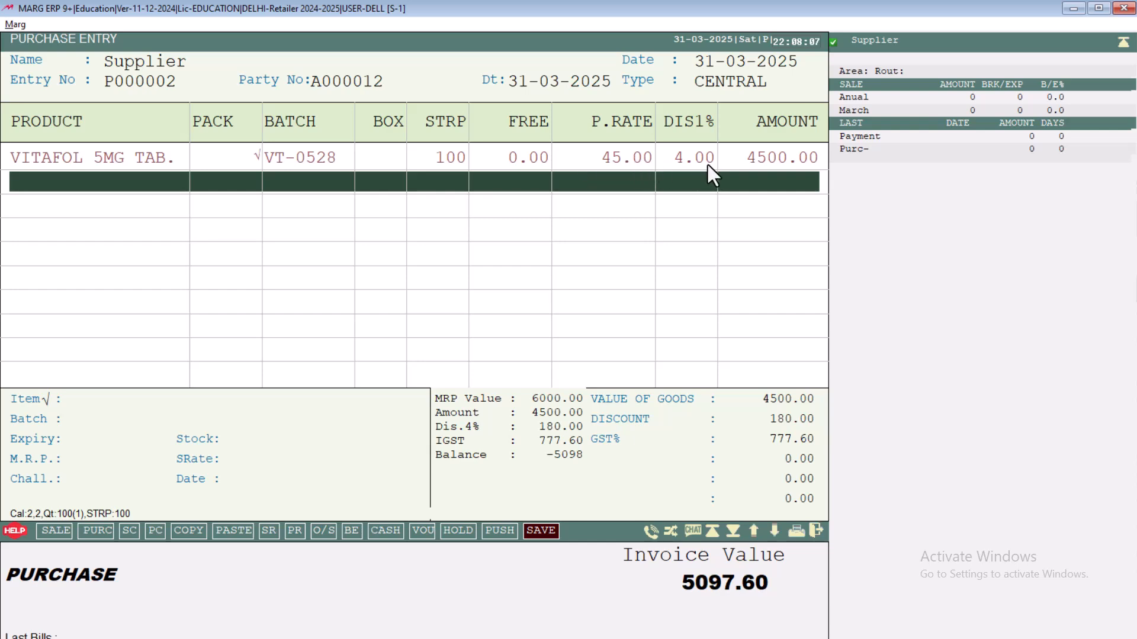
# Step: Close the purchase difference list and save the purchase bill, leaving cash paid and land cost at 0.00
pyautogui.press('pagedown')
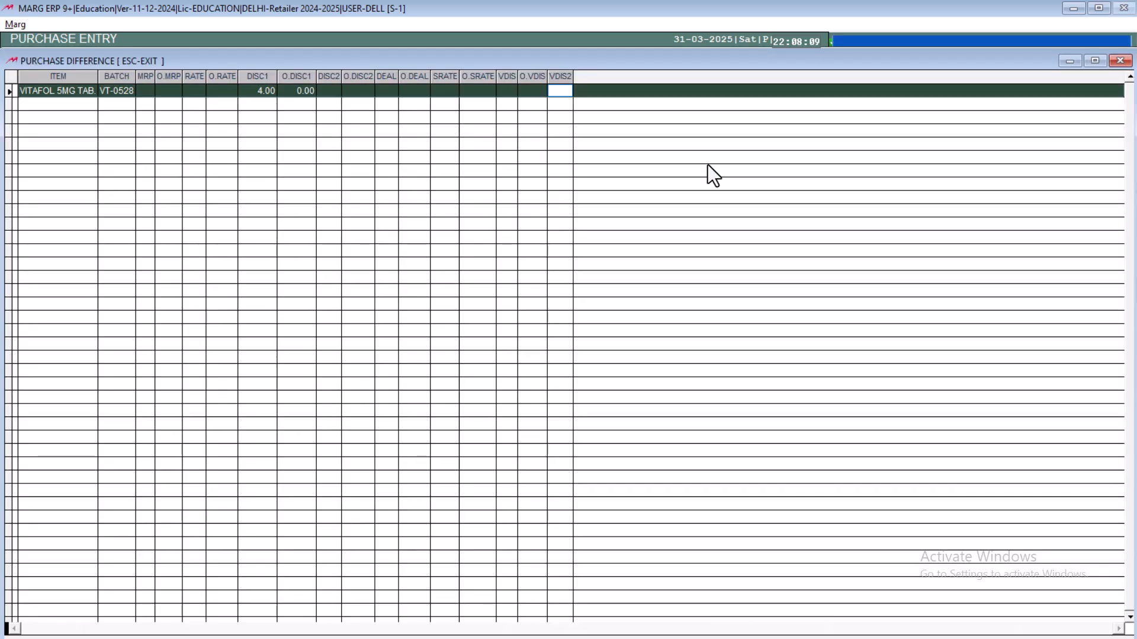
pyautogui.press('Escape')
pyautogui.press('Escape')
pyautogui.press('Return')
pyautogui.press('Return')
pyautogui.press('Return')
pyautogui.press('Return')
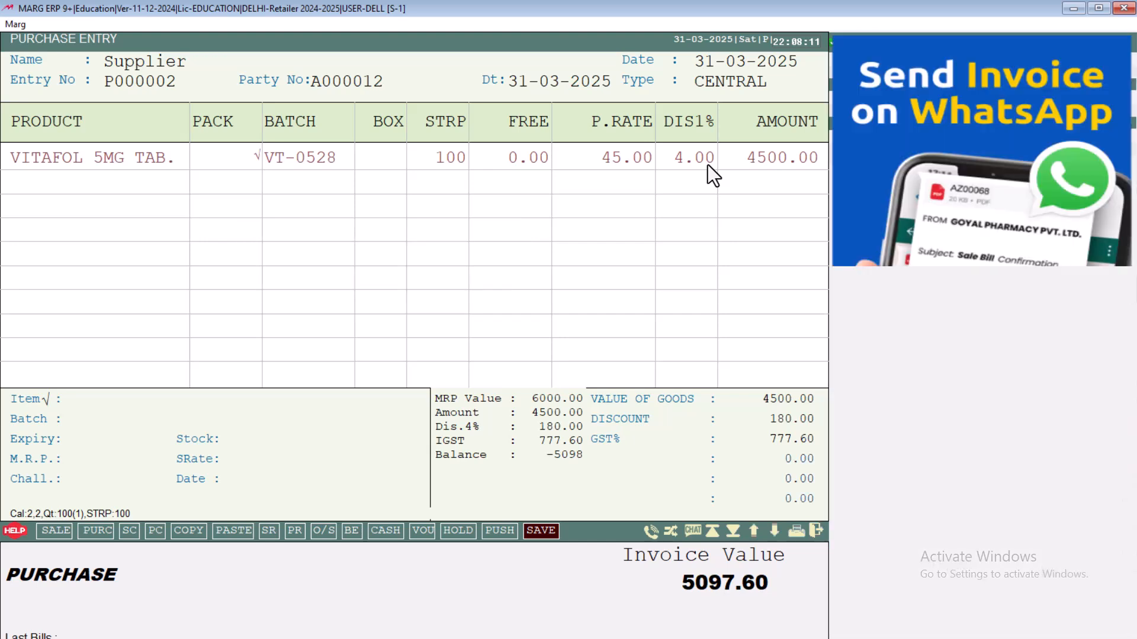
pyautogui.press('Return')
pyautogui.press('Return')
pyautogui.press('Return')
pyautogui.press('Return')
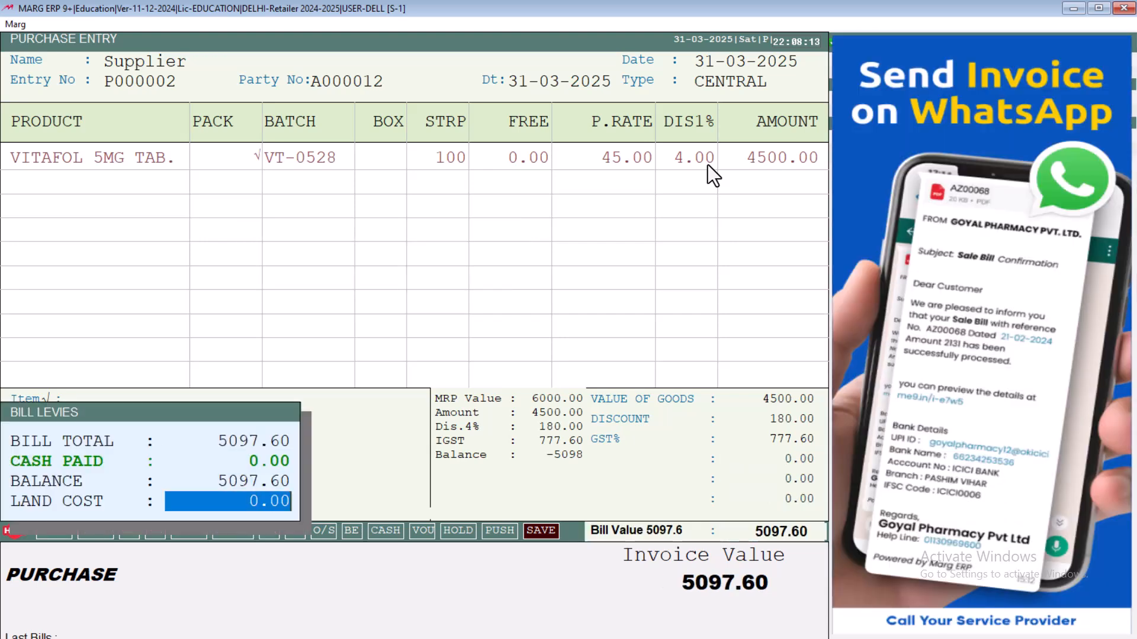
pyautogui.press('Return')
pyautogui.press('Escape')
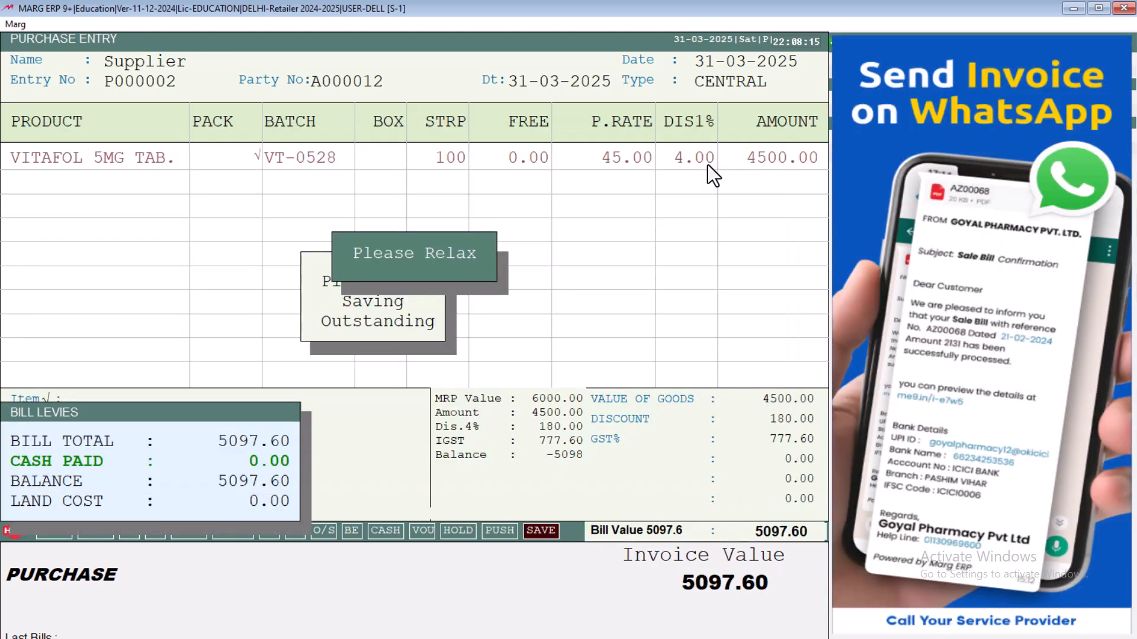
pyautogui.press('Escape')
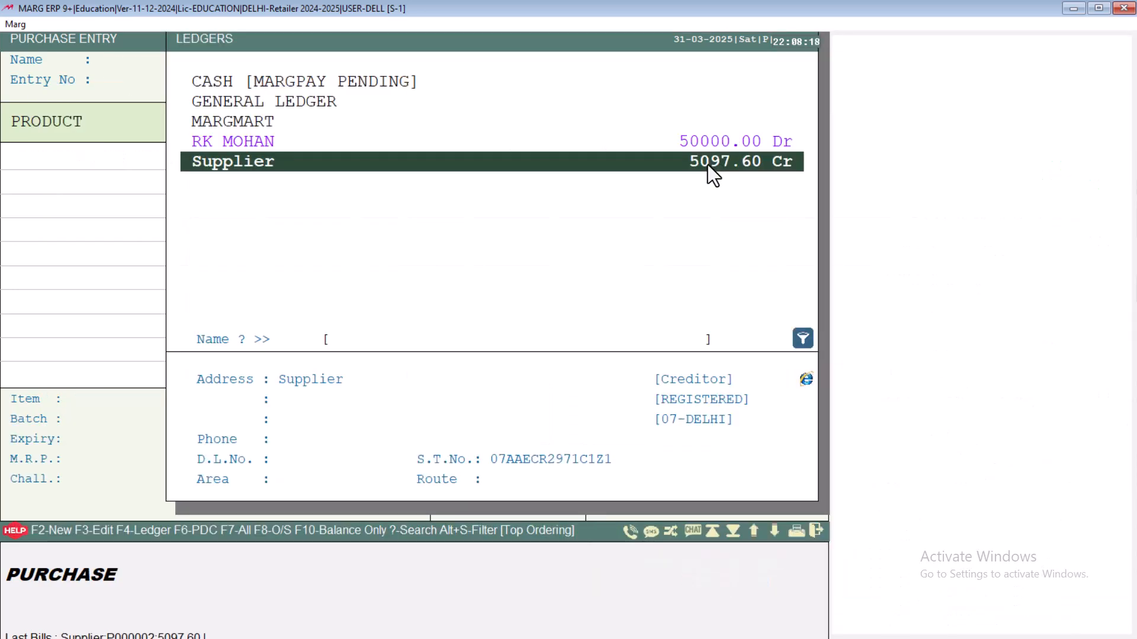
# Step: Select the uploaded 6008.00 bill for a new Supplier purchase and accept its import mapping with item search base Name
pyautogui.press('Return')
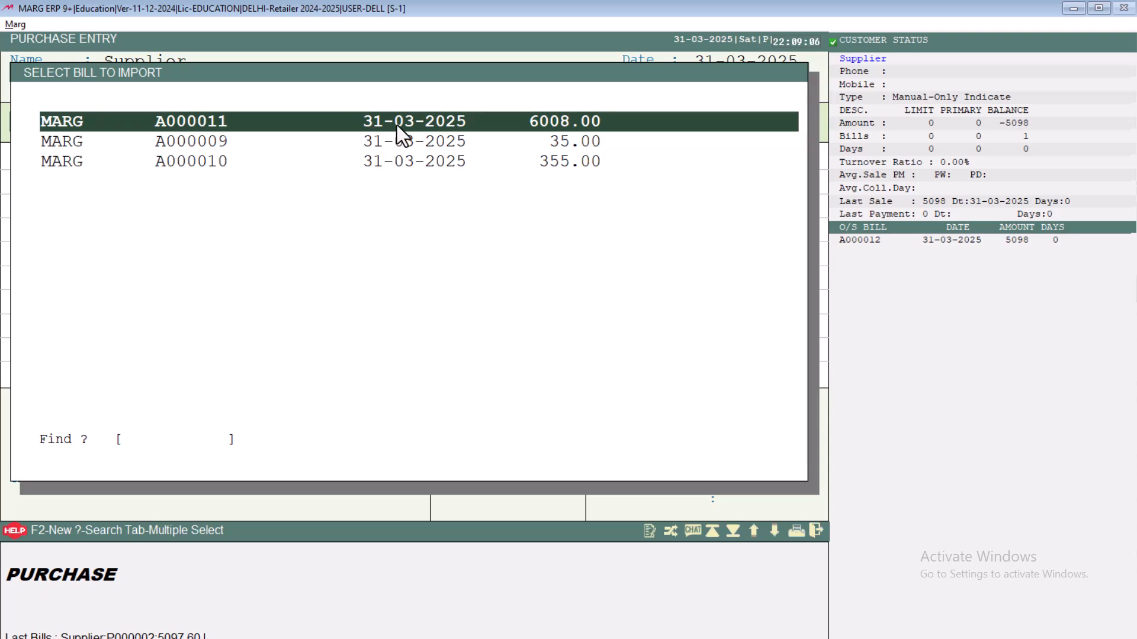
pyautogui.press('Return')
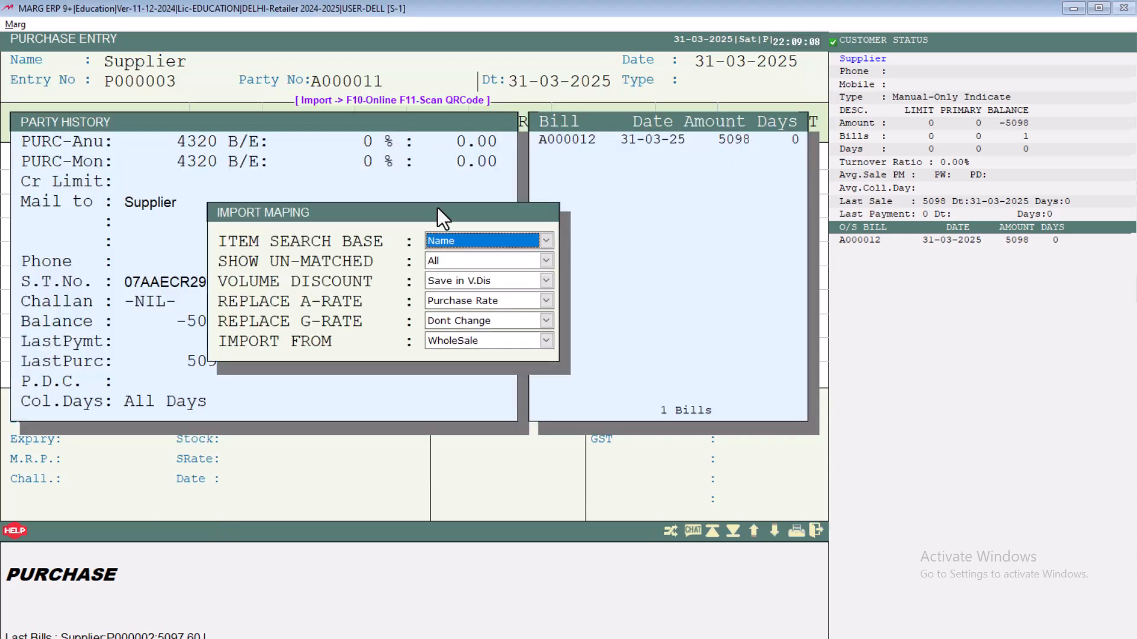
pyautogui.click(450, 242)
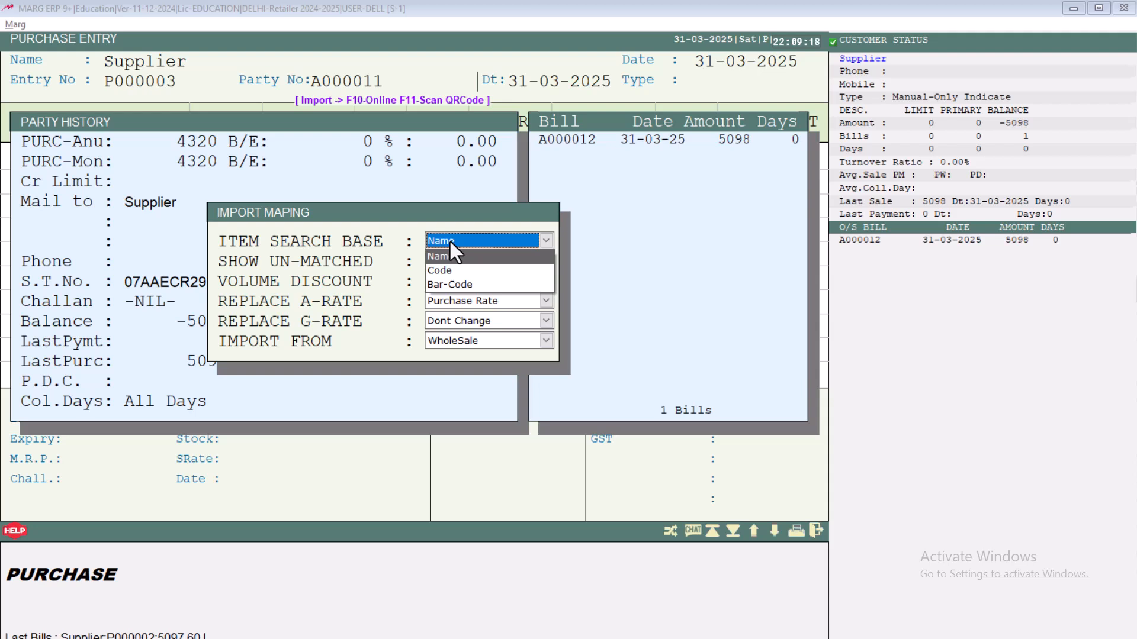
pyautogui.click(451, 242)
pyautogui.press('Return')
pyautogui.press('Return')
pyautogui.press('Return')
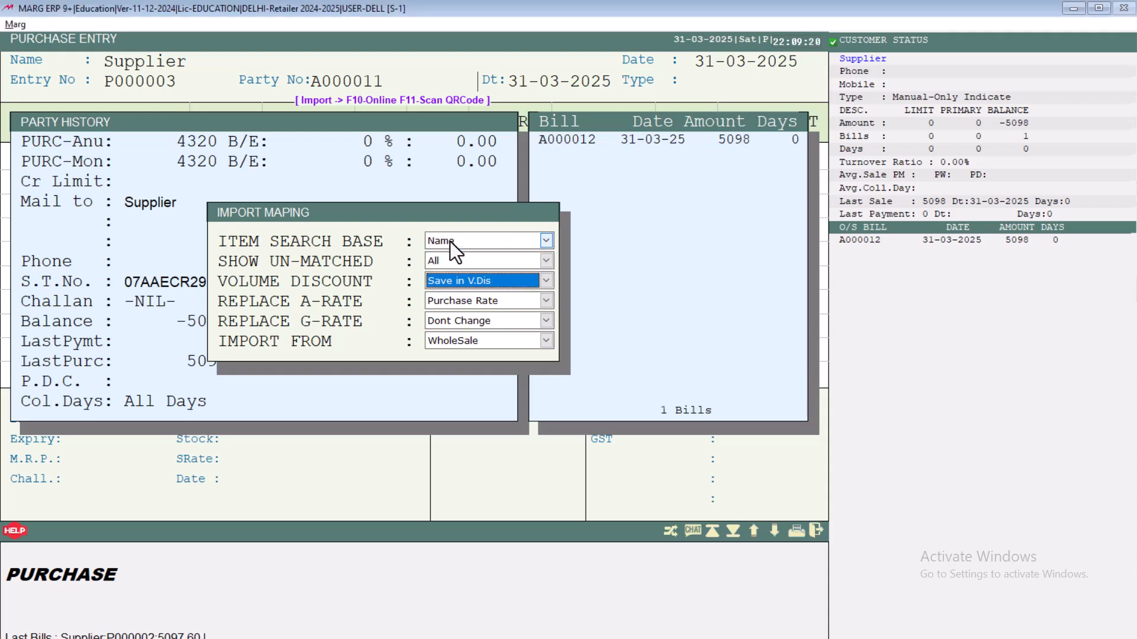
pyautogui.press('Return')
pyautogui.press('Return')
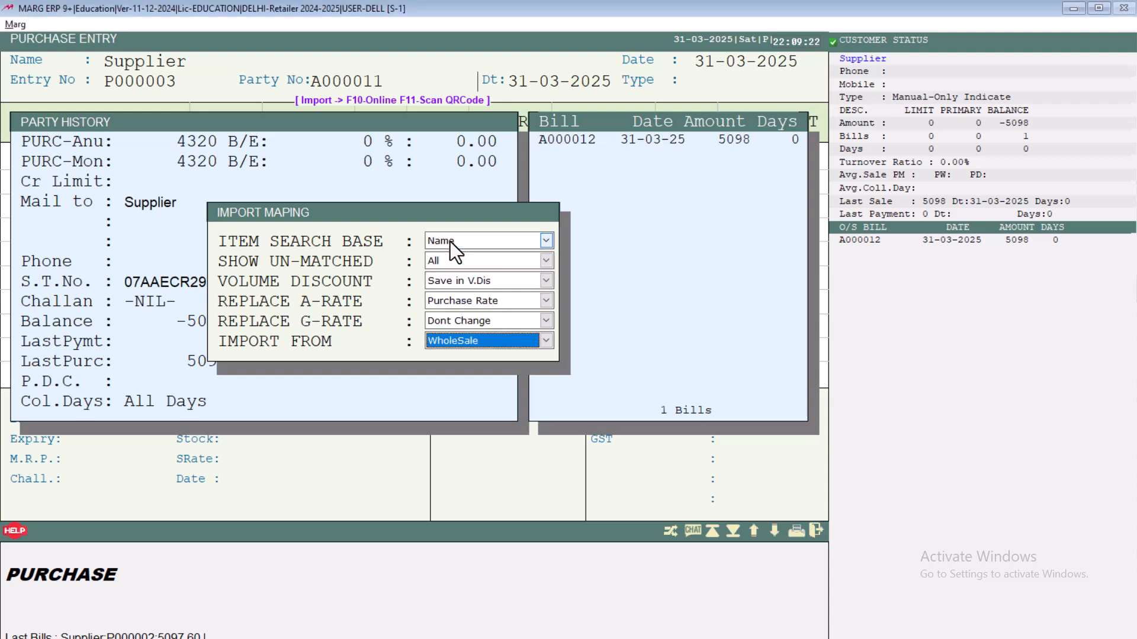
pyautogui.press('Return')
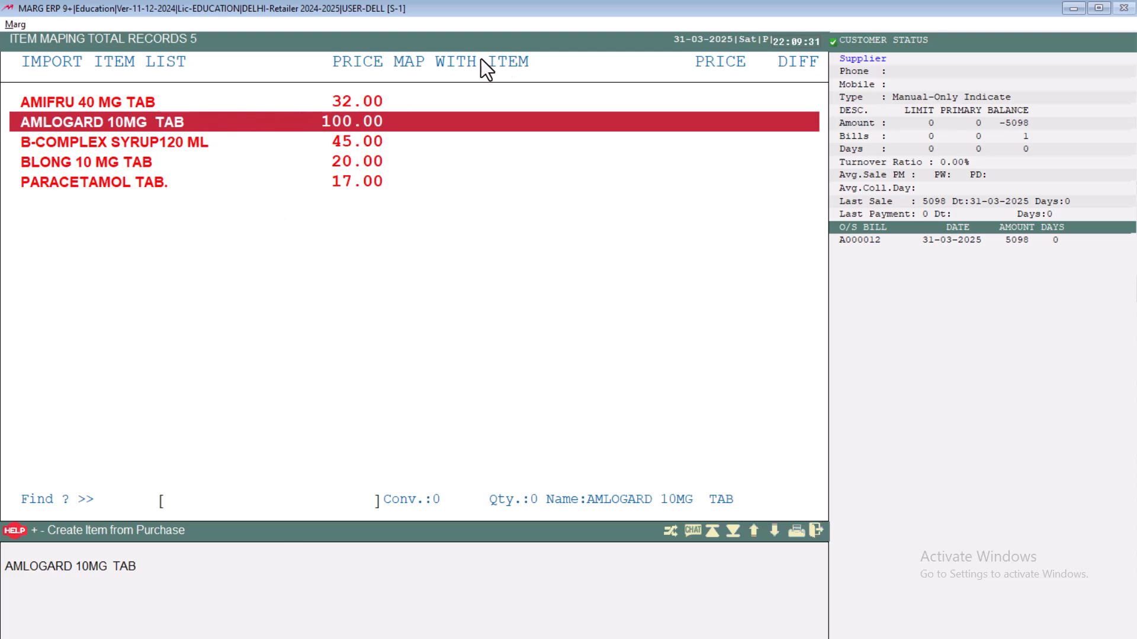
# Step: Create AMIFRU 40 MG TAB from the purchase, also creating company ELDER INDIA, the missing salt and HSN/SAC 4245
pyautogui.click(349, 106)
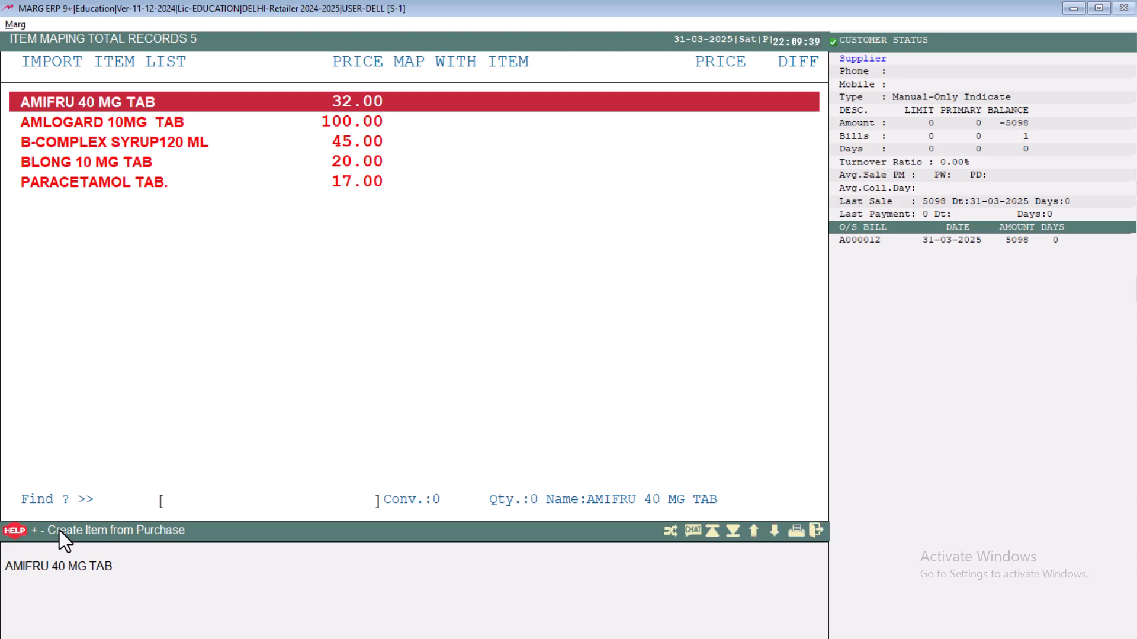
pyautogui.press('+')
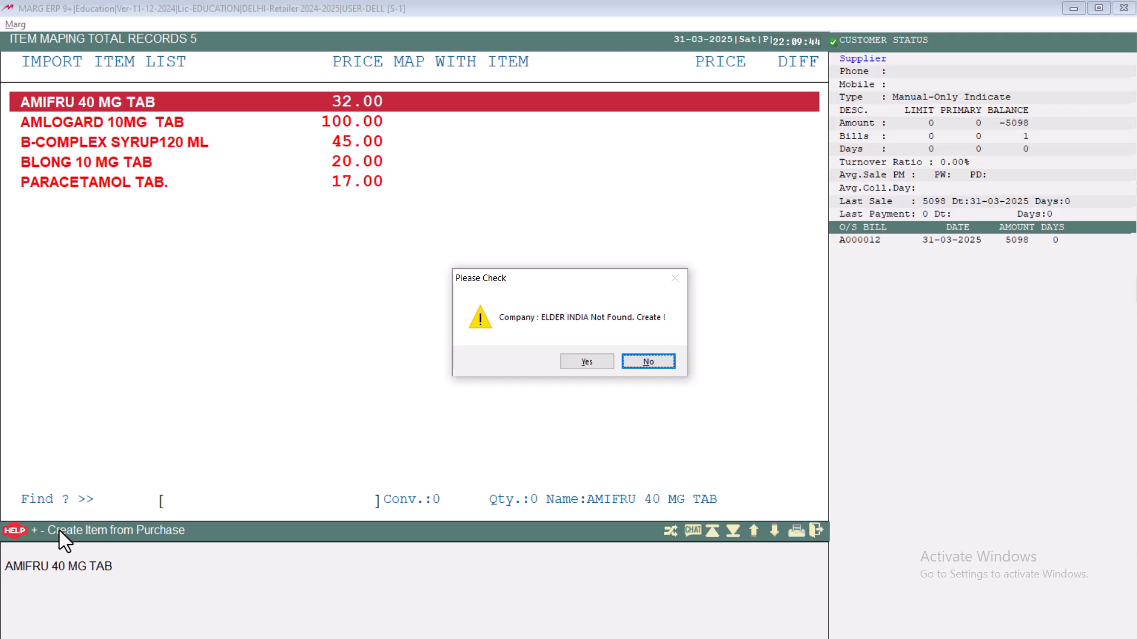
pyautogui.press('Left')
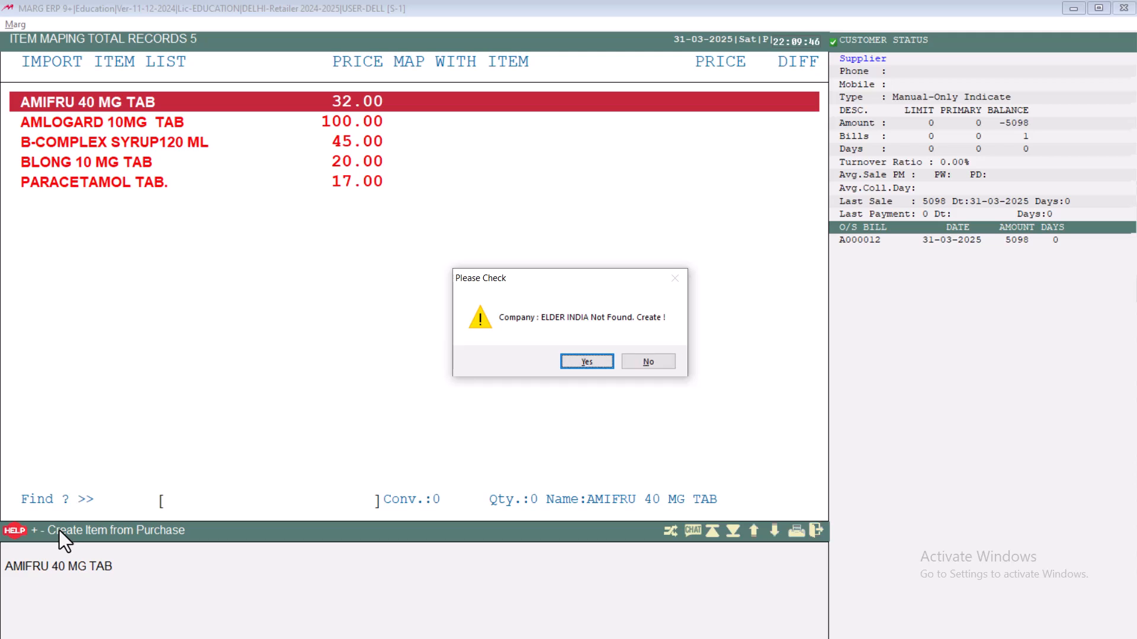
pyautogui.press('Return')
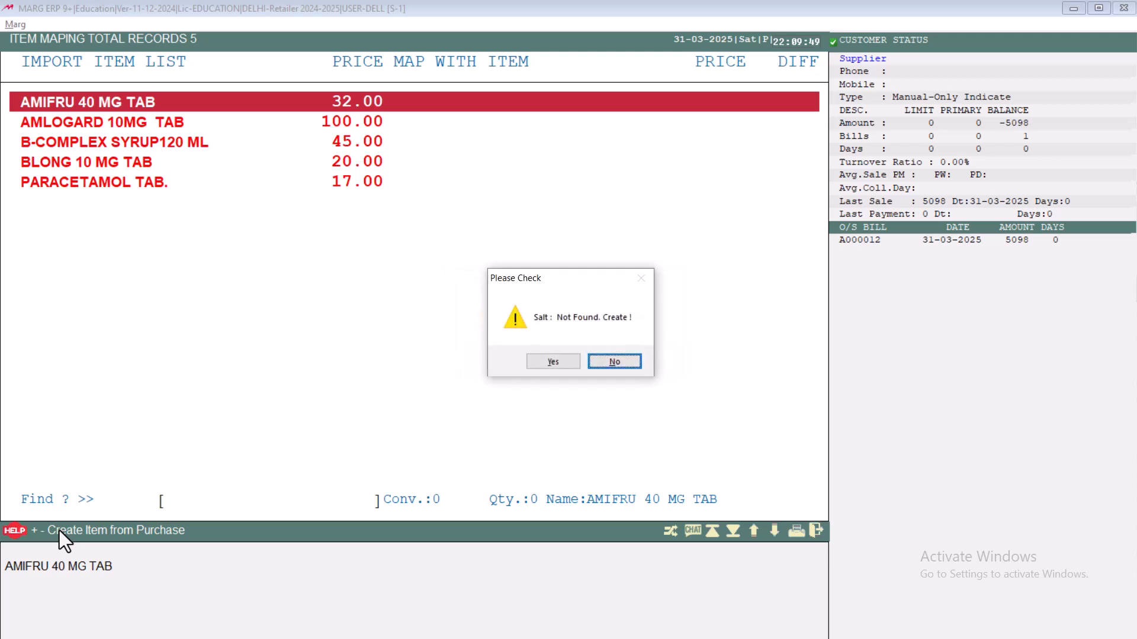
pyautogui.press('Left')
pyautogui.press('Return')
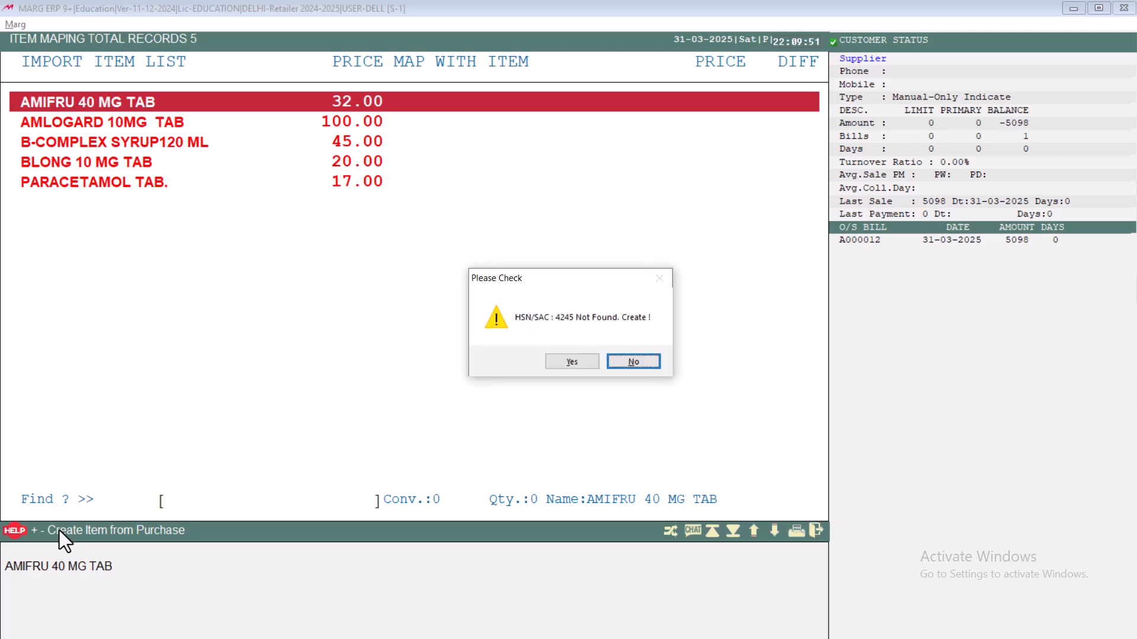
pyautogui.press('Left')
pyautogui.press('Return')
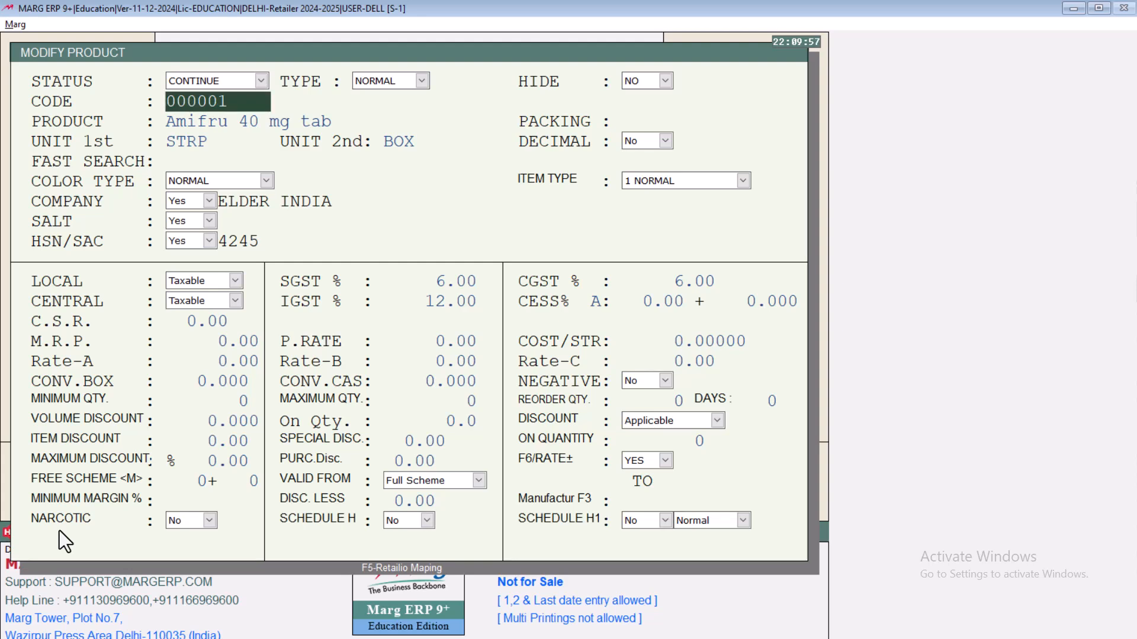
# Step: Accept the Amifru 40 mg tab product details, save the product and map it with a conversion of 0.000
pyautogui.press('Return')
pyautogui.press('Return')
pyautogui.press('Return')
pyautogui.press('Return')
pyautogui.press('Return')
pyautogui.press('Return')
pyautogui.press('Return')
pyautogui.press('Return')
pyautogui.press('Return')
pyautogui.press('Return')
pyautogui.press('Return')
pyautogui.press('Return')
pyautogui.press('Return')
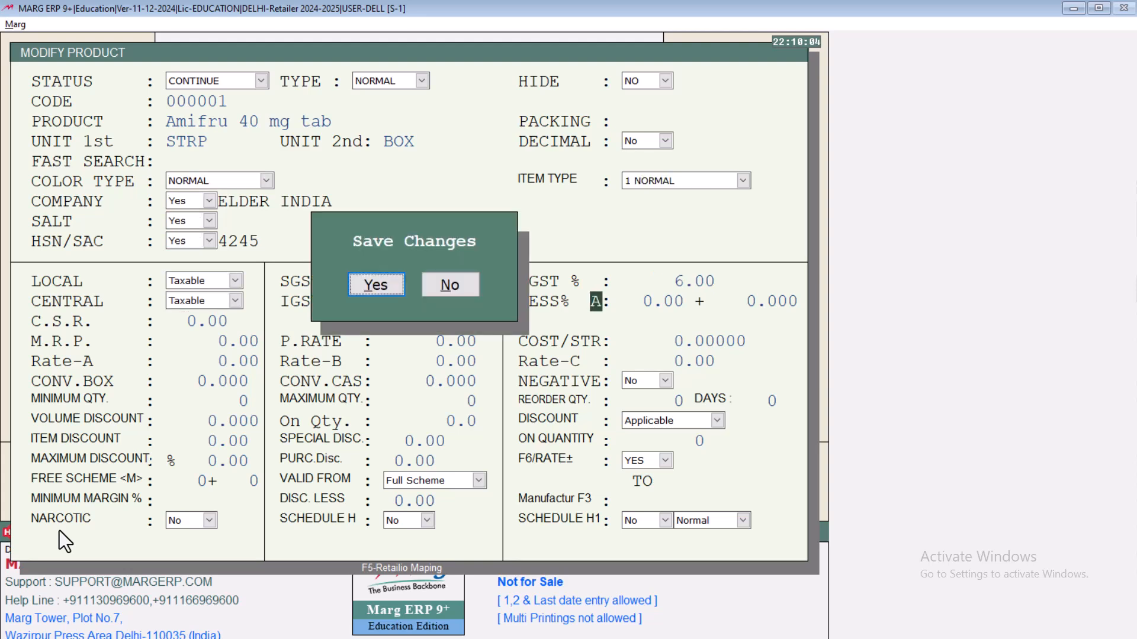
pyautogui.press('Return')
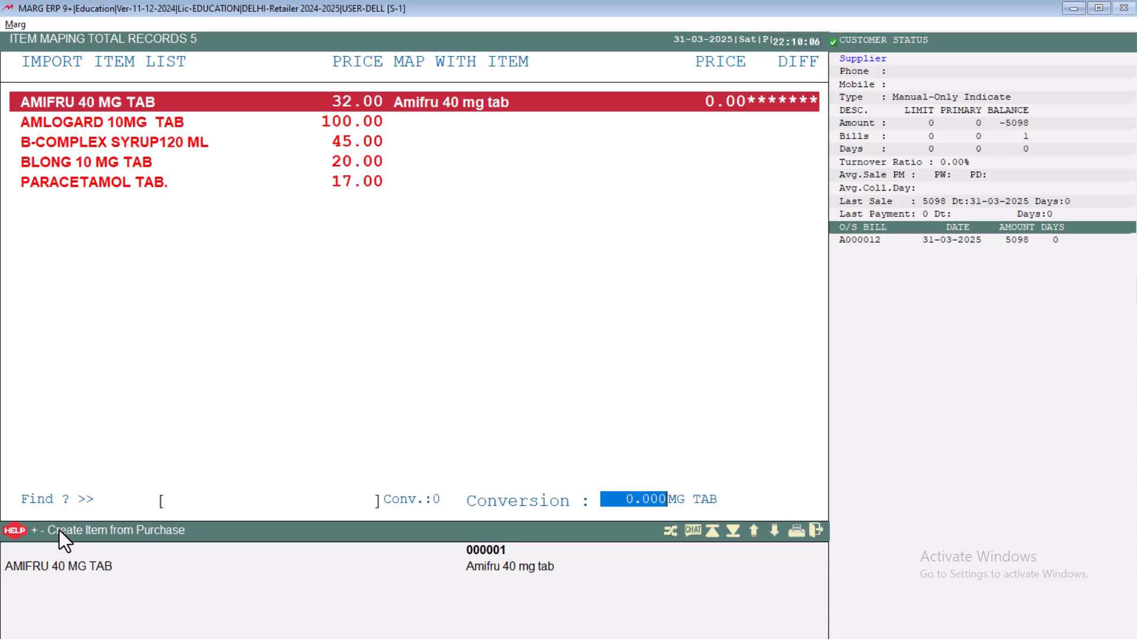
pyautogui.press('Down')
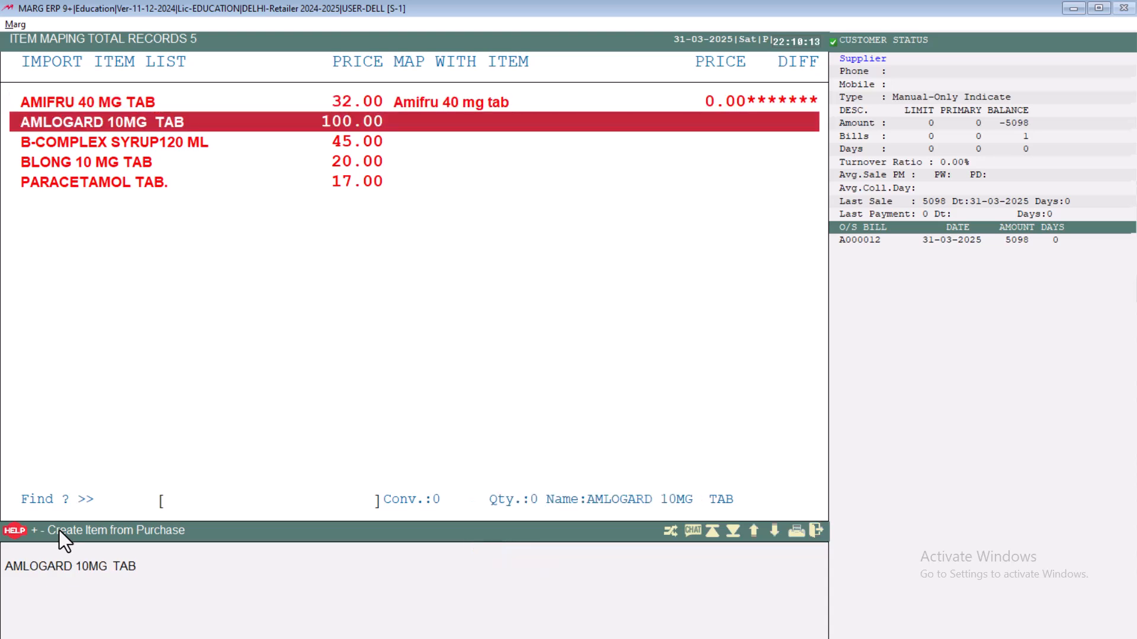
# Step: Create AMLOGARD 10MG TAB from the purchase with the new company PHIZER LTD., then save and map it
pyautogui.press('+')
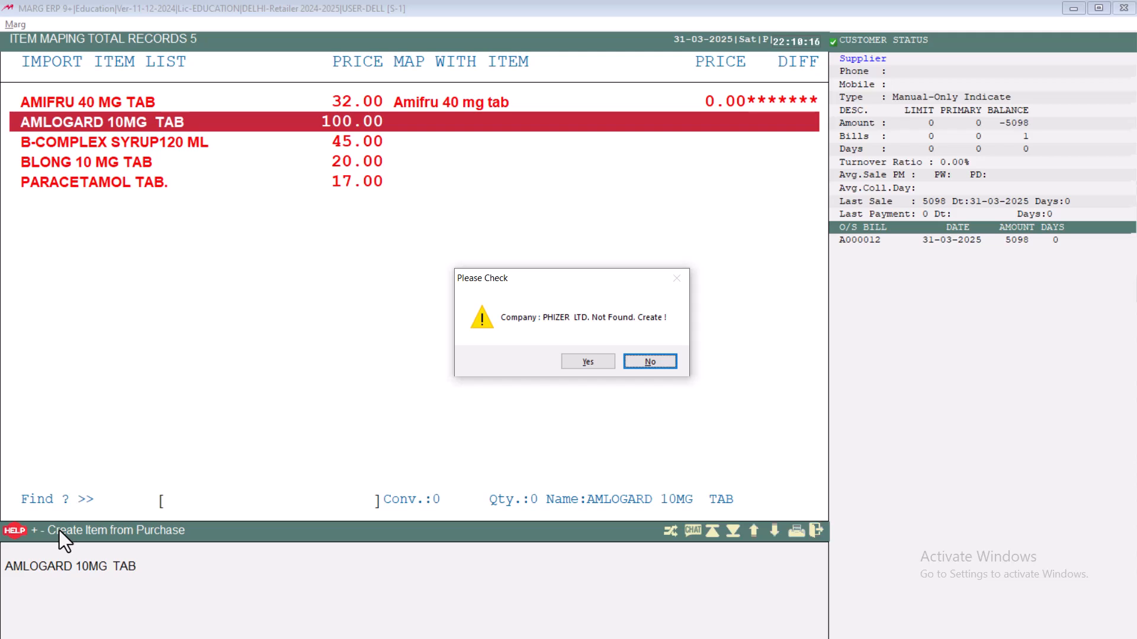
pyautogui.press('Left')
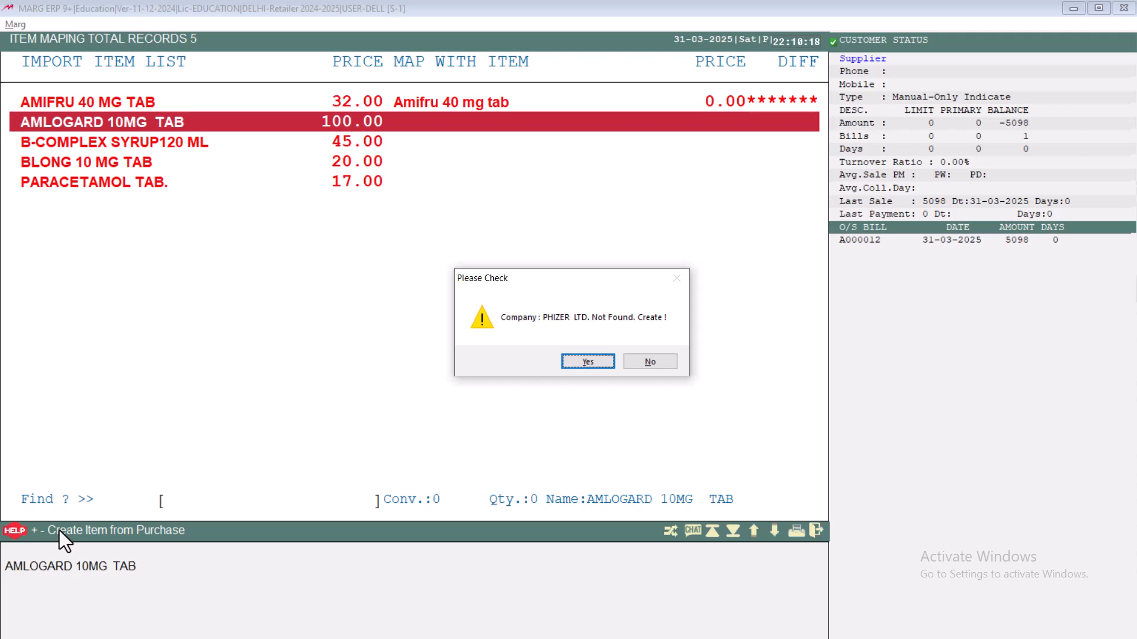
pyautogui.press('Return')
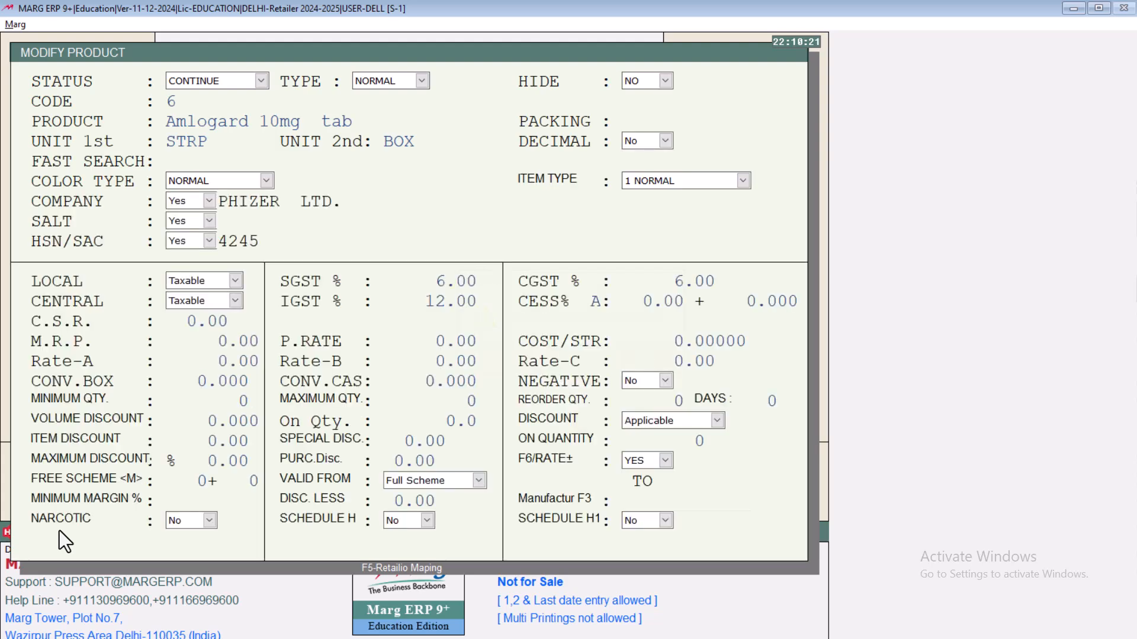
pyautogui.press('Escape')
pyautogui.press('Return')
pyautogui.press('Return')
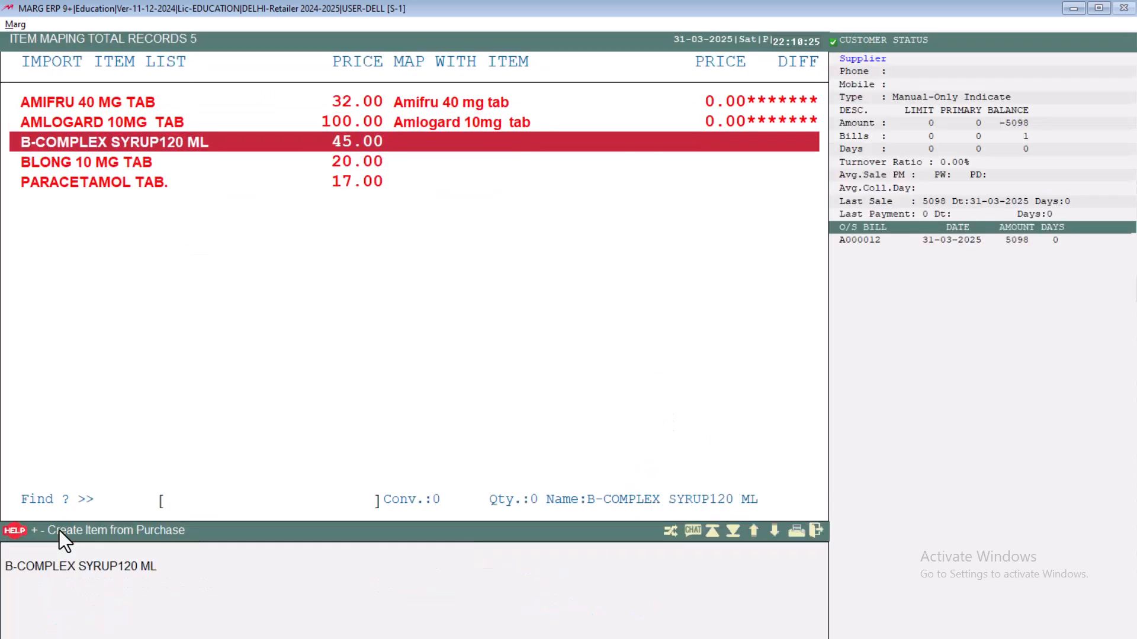
# Step: Create B-COMPLEX SYRUP120 ML from the purchase with the new company SUN PHARMA, then save and map it
pyautogui.press('+')
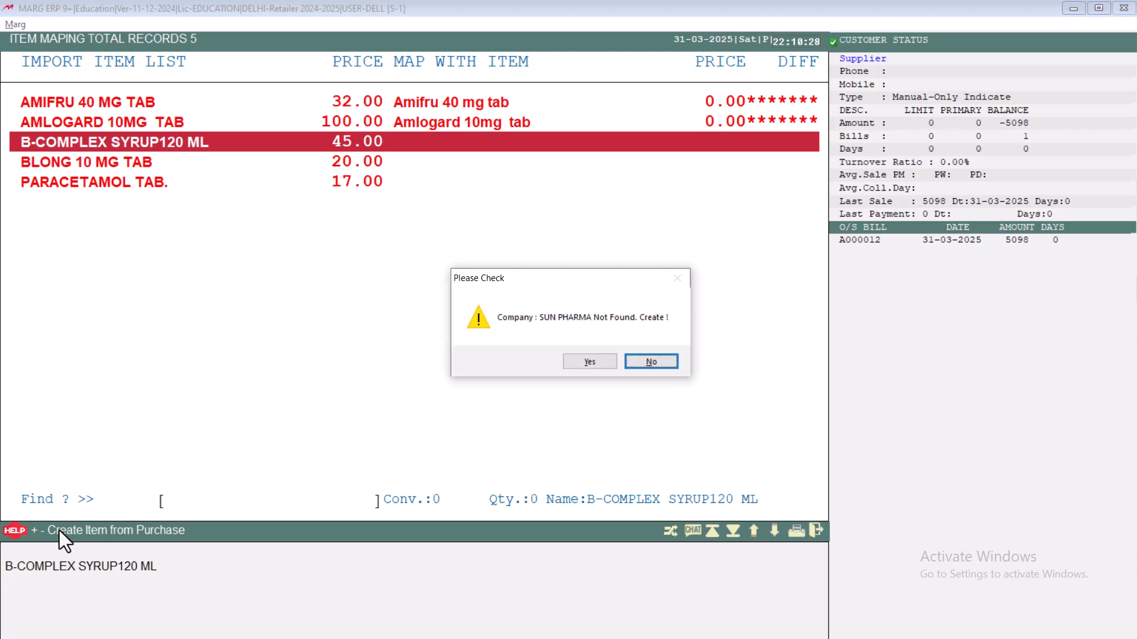
pyautogui.press('Left')
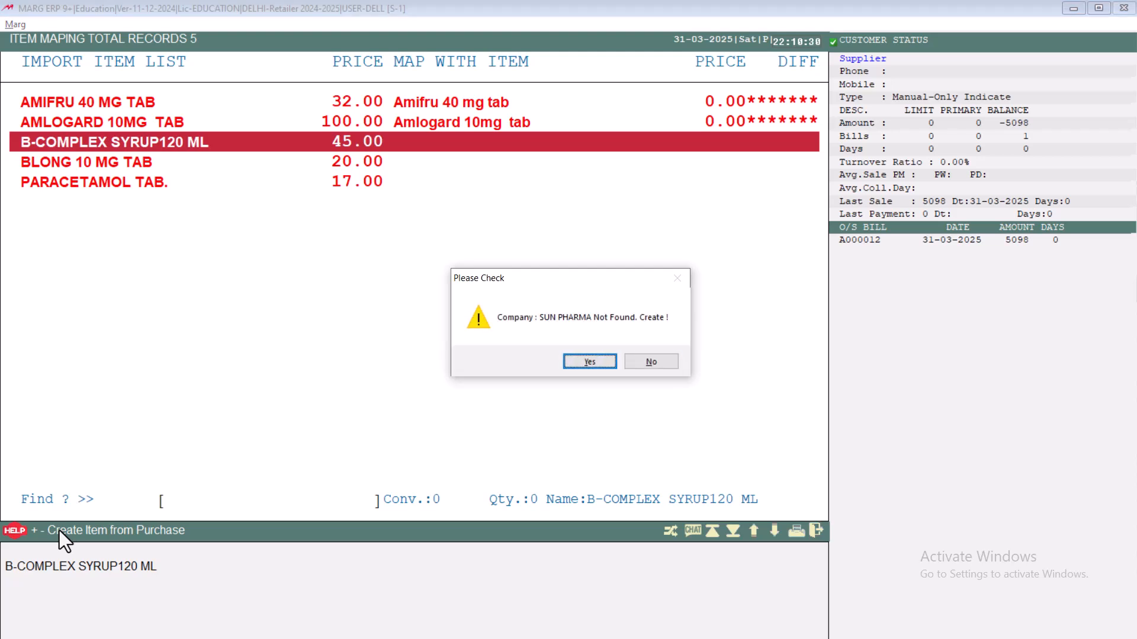
pyautogui.press('Return')
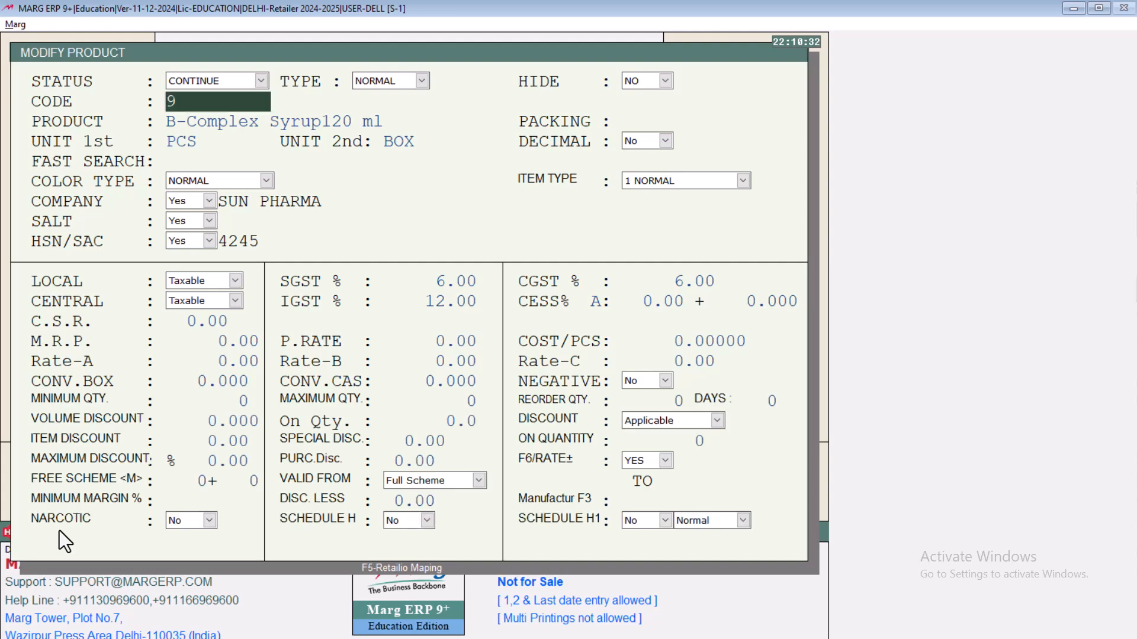
pyautogui.press('Escape')
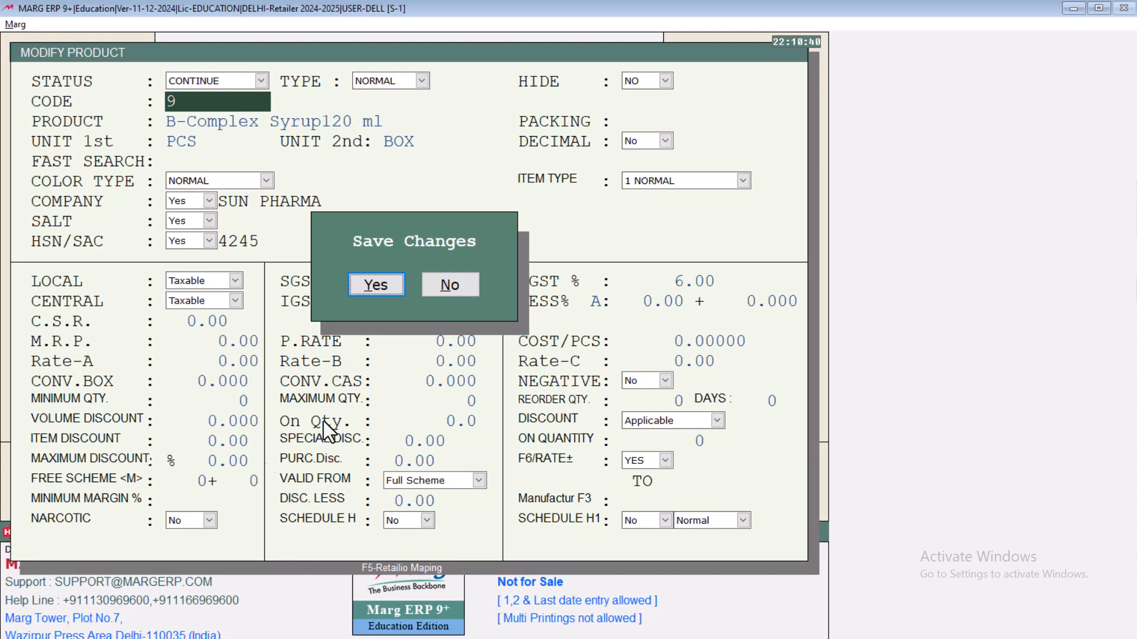
pyautogui.click(383, 285)
pyautogui.press('Return')
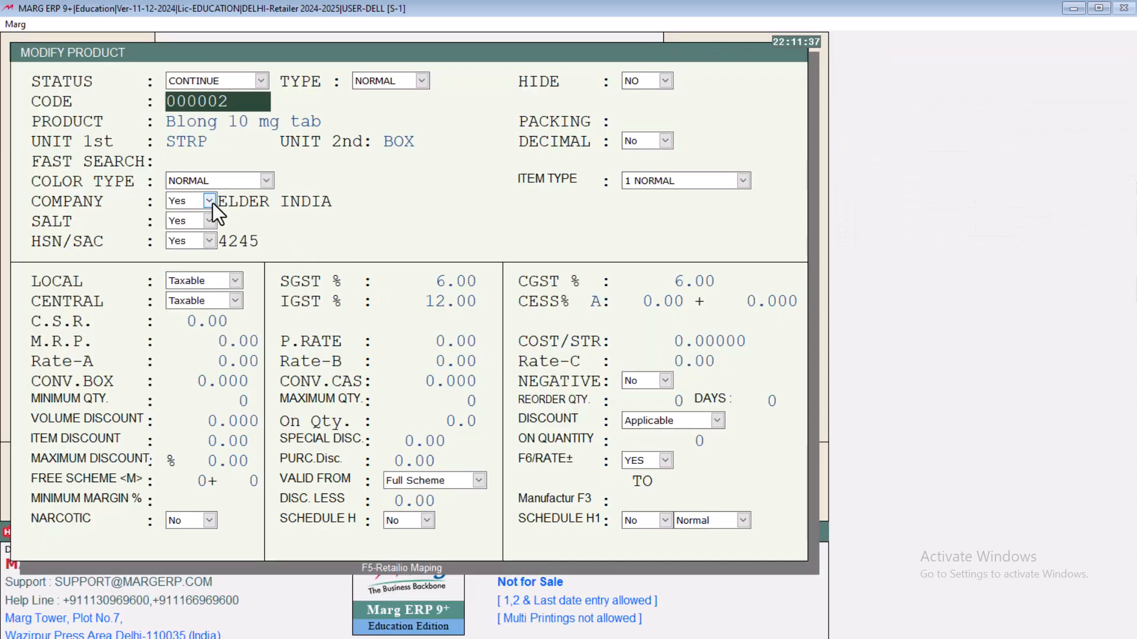
# Step: Save the new Blong 10 mg tab product and map the imported BLONG 10 MG TAB to it
pyautogui.press('Escape')
pyautogui.press('Return')
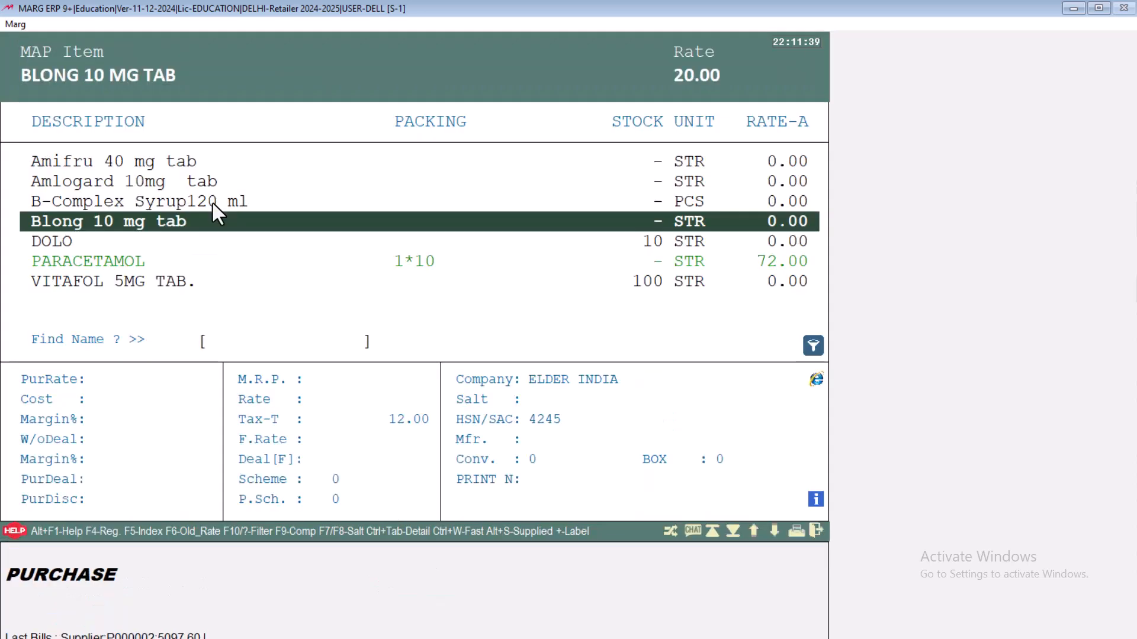
pyautogui.press('Return')
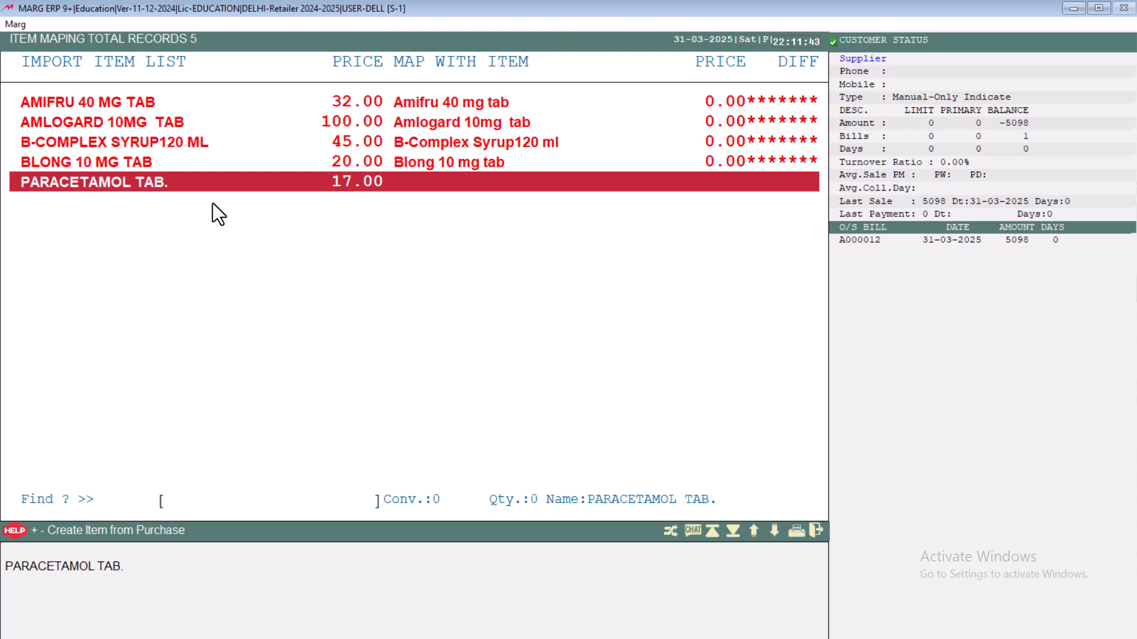
# Step: Create PARACETAMOL TAB. from the purchase with company RANBAXY LTD. and HSN/SAC 1234, mapping it with conversion 0.000
pyautogui.press('Return')
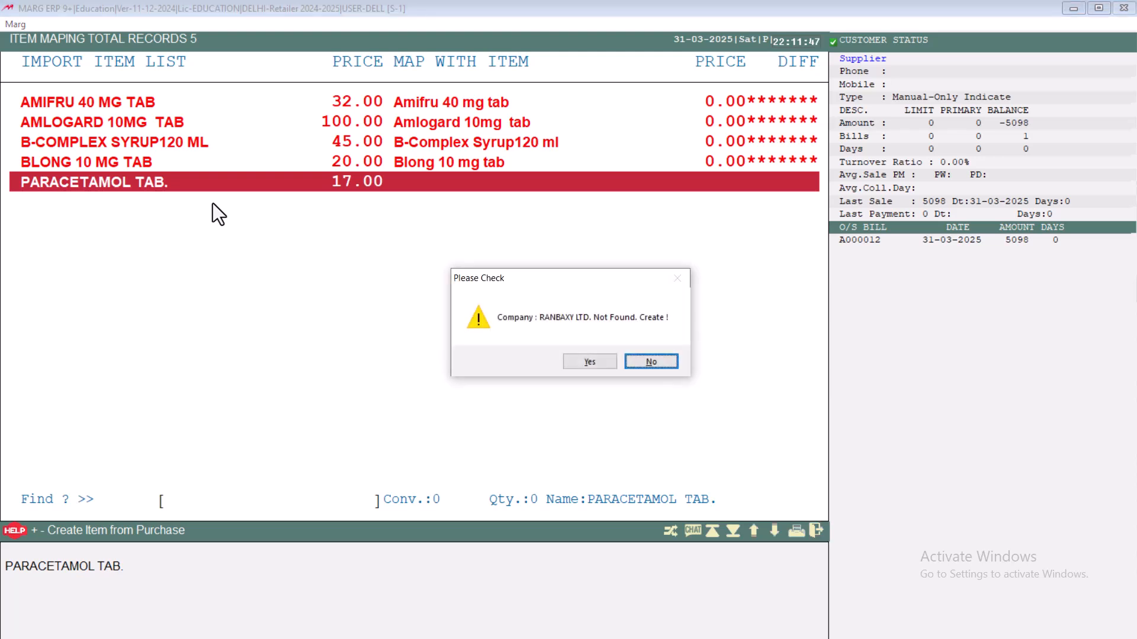
pyautogui.press('Left')
pyautogui.press('Return')
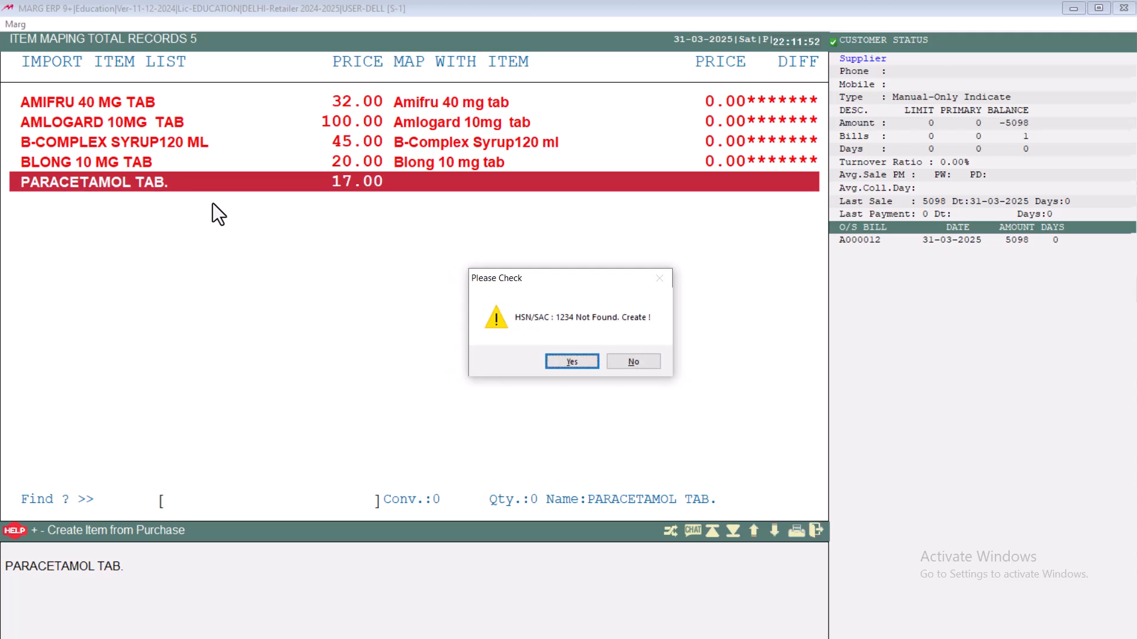
pyautogui.press('Return')
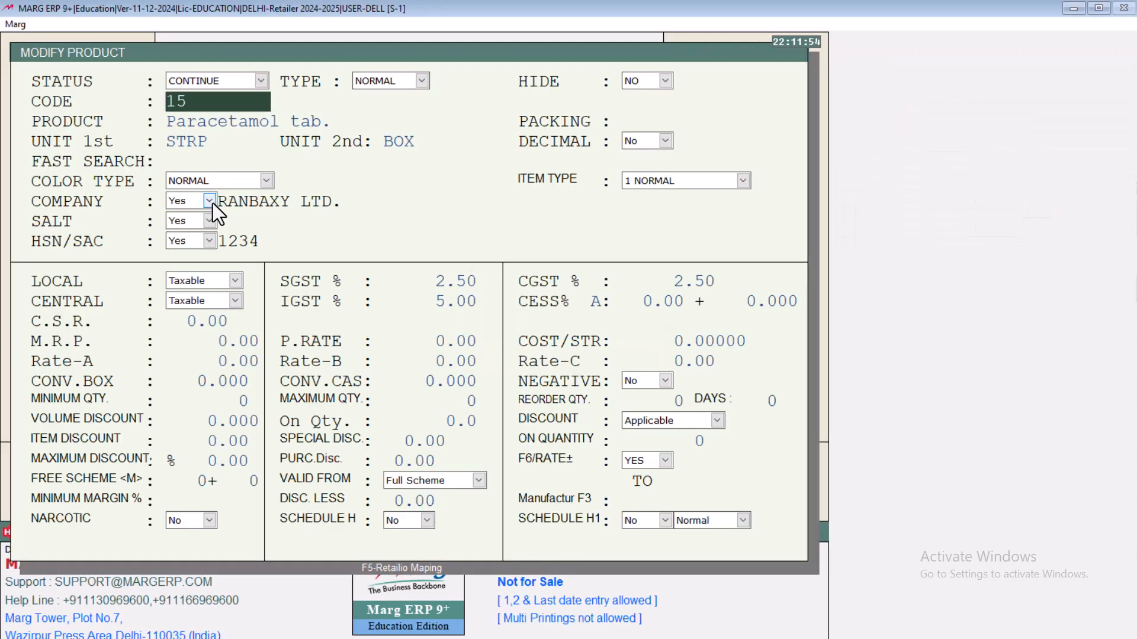
pyautogui.press('Escape')
pyautogui.press('Return')
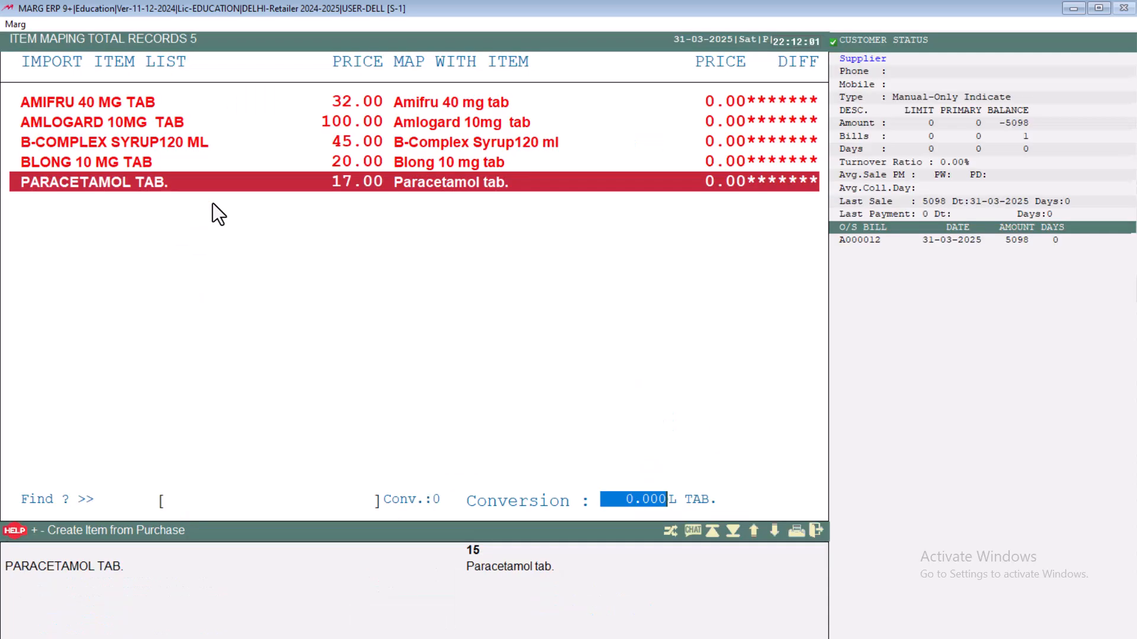
pyautogui.press('Return')
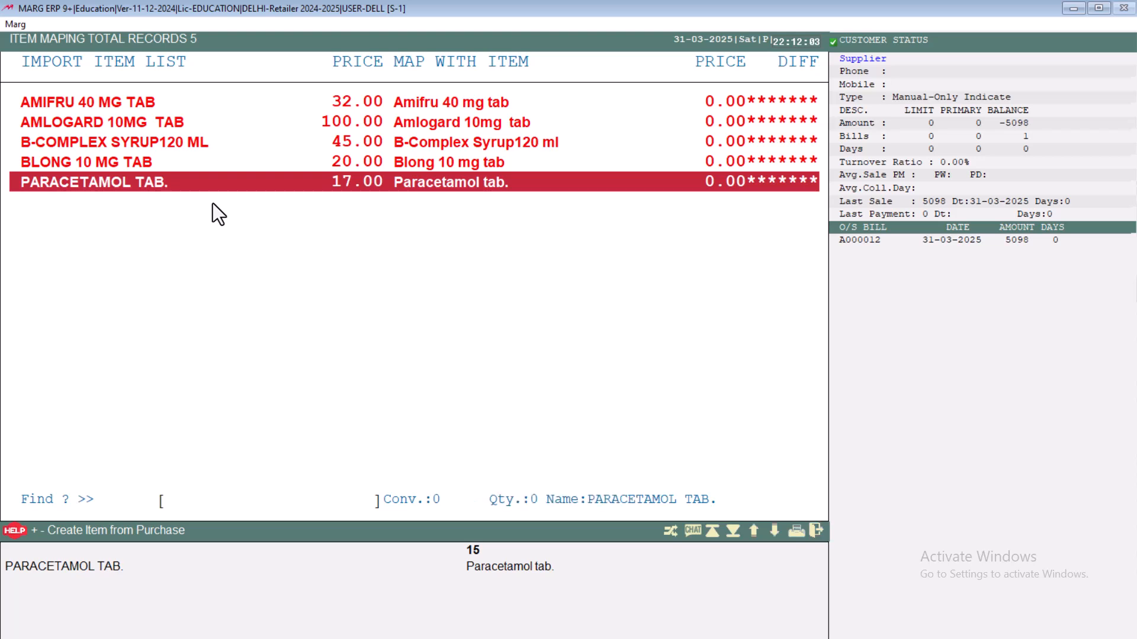
# Step: Save the item mapping changes and import the matched bill items into the Supplier purchase entry
pyautogui.press('Escape')
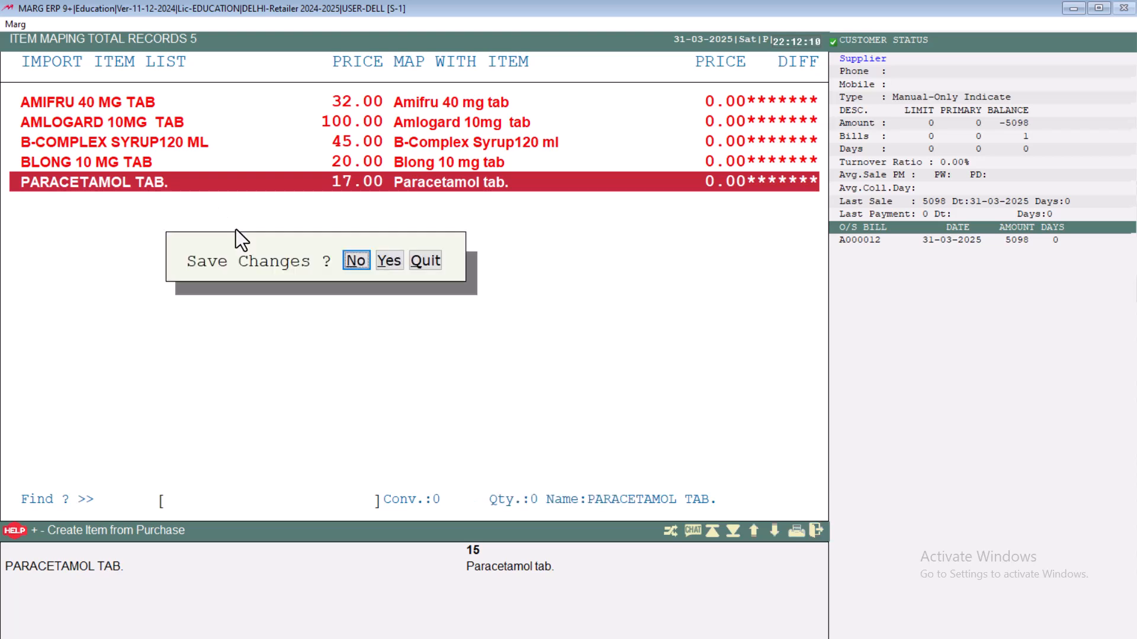
pyautogui.press('Right')
pyautogui.press('Return')
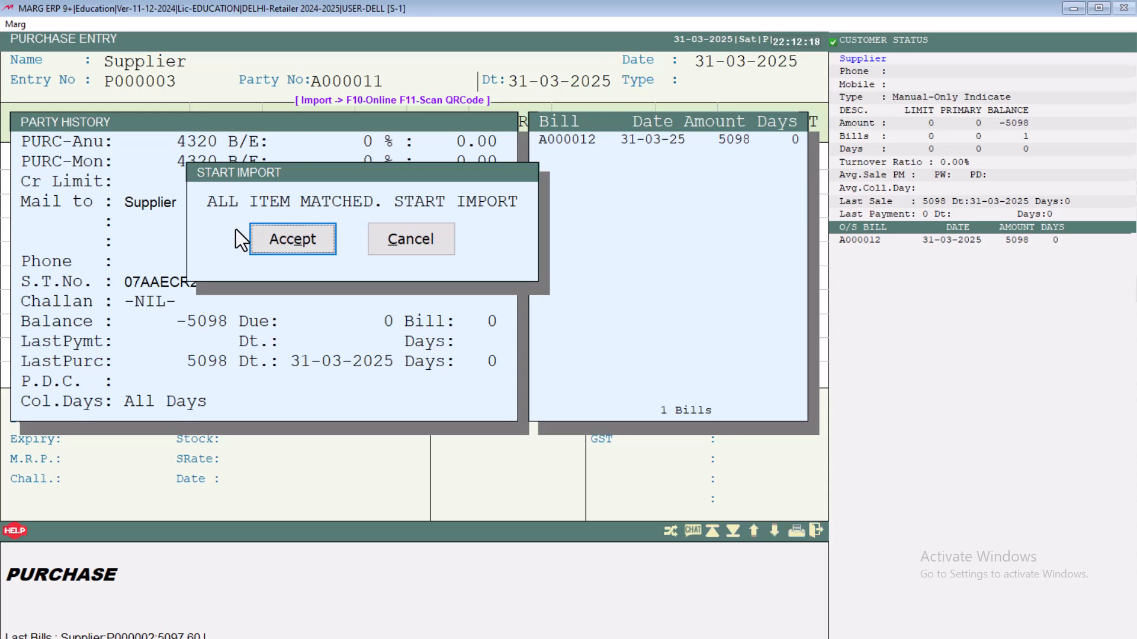
pyautogui.press('Return')
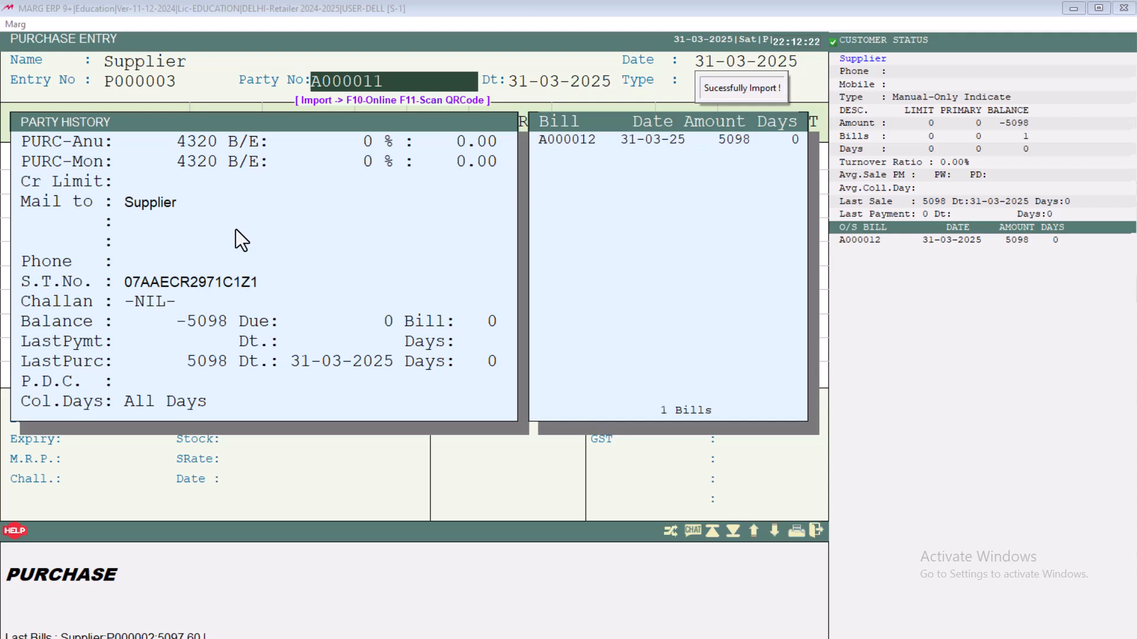
pyautogui.press('Return')
pyautogui.press('Return')
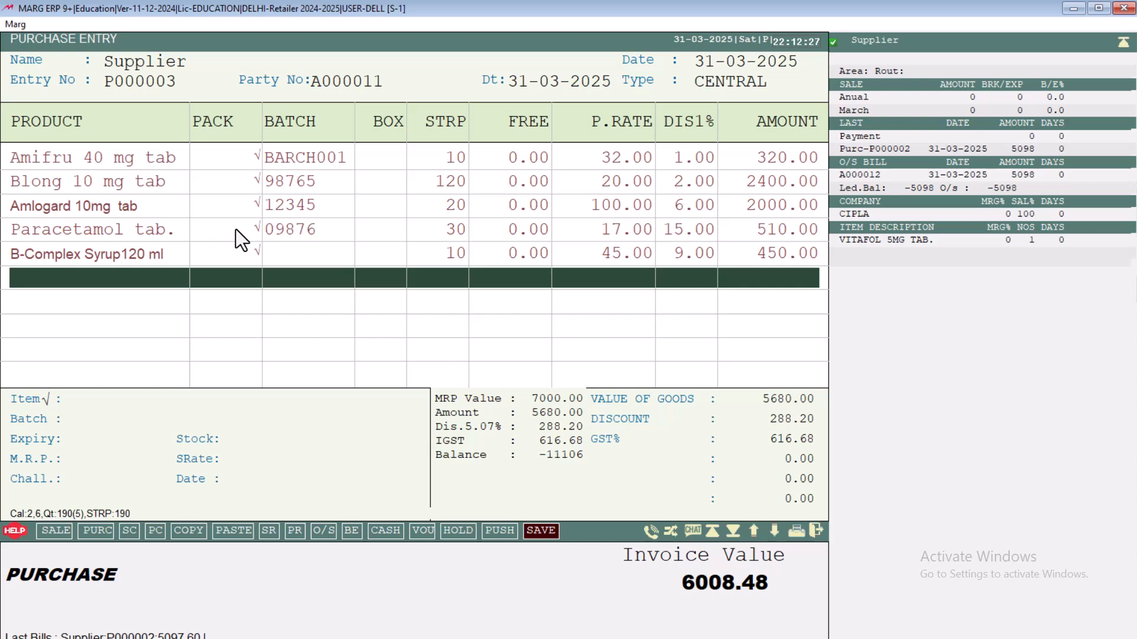
# Step: Verify the imported Amifru 40 mg tab line, accepting quantity 10, purchase rate 32.00 and discount 1.00%
pyautogui.press('Up')
pyautogui.press('Up')
pyautogui.press('Up')
pyautogui.press('Up')
pyautogui.press('Up')
pyautogui.press('Return')
pyautogui.press('Return')
pyautogui.press('Return')
pyautogui.press('Return')
pyautogui.press('Return')
pyautogui.press('Return')
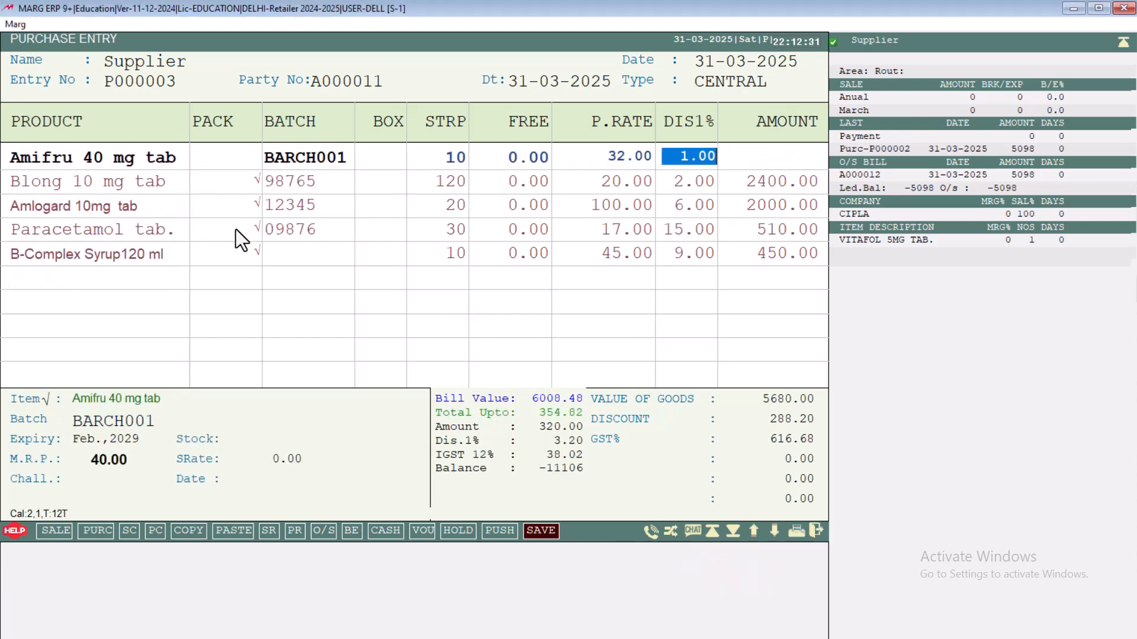
pyautogui.press('Return')
pyautogui.press('Return')
pyautogui.press('Return')
pyautogui.press('Return')
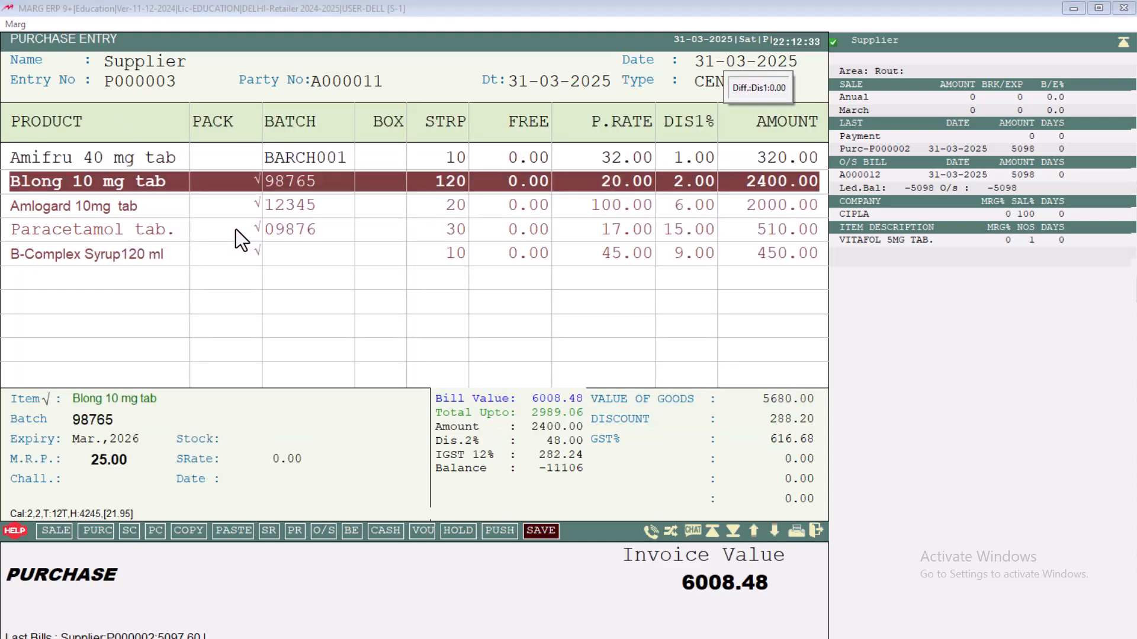
# Step: Verify the imported Blong 10 mg tab line, accepting quantity 120, purchase rate 20.00 and discount 2.00%
pyautogui.press('Return')
pyautogui.press('Return')
pyautogui.press('Return')
pyautogui.press('Return')
pyautogui.press('Return')
pyautogui.press('Return')
pyautogui.press('Return')
pyautogui.press('Return')
pyautogui.press('Return')
pyautogui.press('Return')
pyautogui.press('Return')
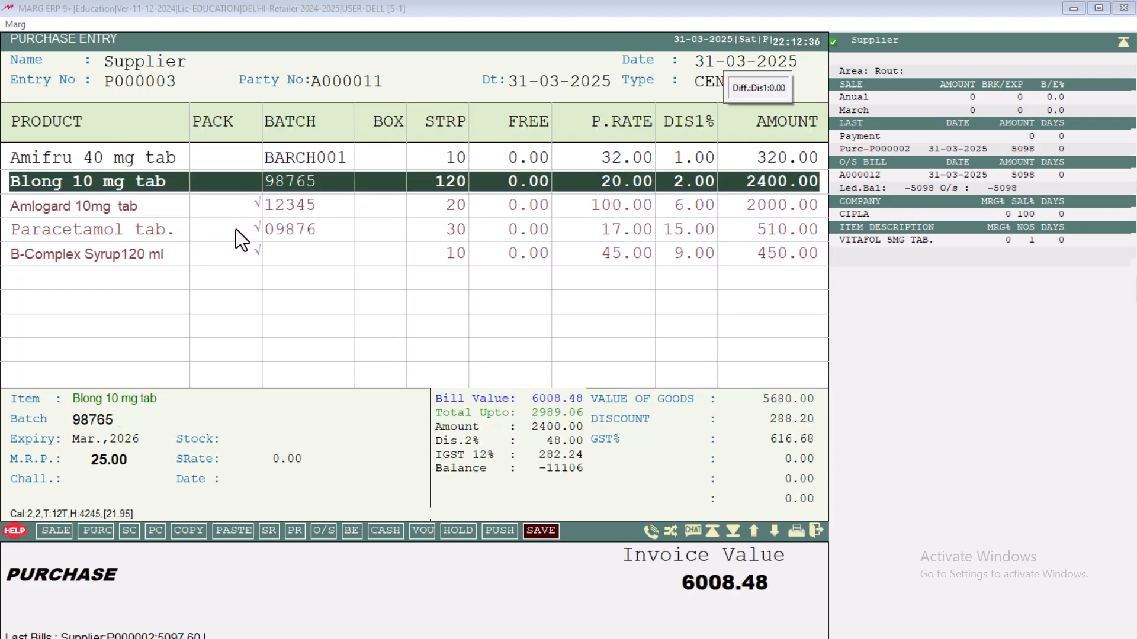
# Step: Verify the imported Amlogard 10mg tab line, accepting quantity 20, purchase rate 100.00 and discount 6.00%
pyautogui.press('Return')
pyautogui.press('Return')
pyautogui.press('Return')
pyautogui.press('Return')
pyautogui.press('Return')
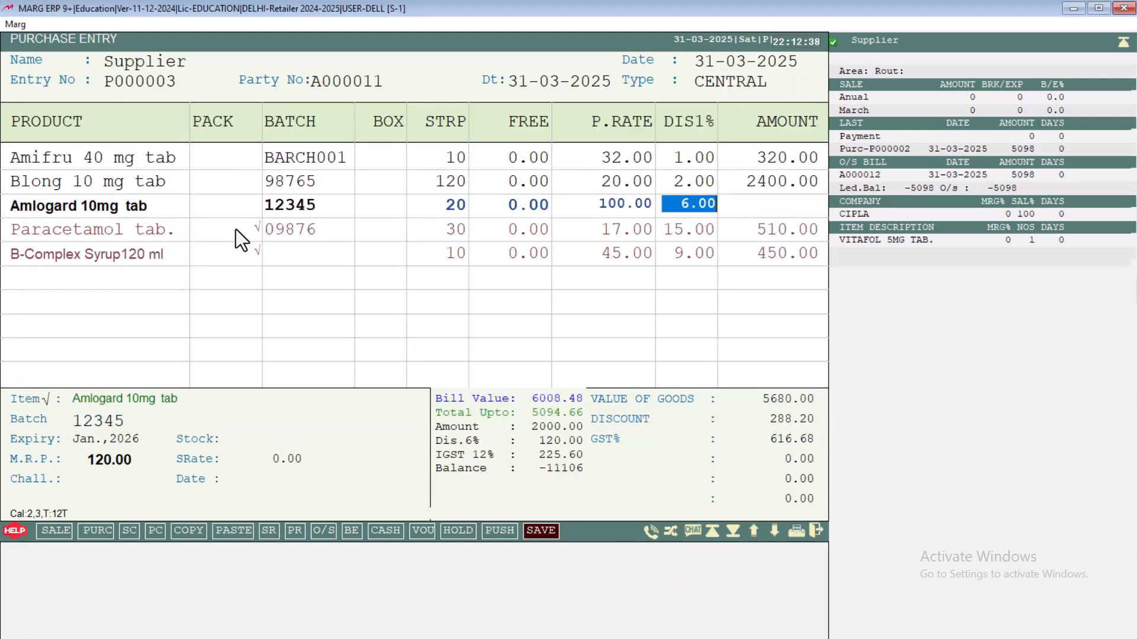
pyautogui.press('Return')
pyautogui.press('Return')
pyautogui.press('Return')
pyautogui.press('Return')
# Step: Verify the imported Paracetamol tab. line, accepting quantity 30, purchase rate 17.00 and discount 15.00%
pyautogui.press('Return')
pyautogui.press('Return')
pyautogui.press('Return')
pyautogui.press('Return')
pyautogui.press('Return')
pyautogui.press('Return')
pyautogui.press('Return')
pyautogui.press('Return')
pyautogui.press('Return')
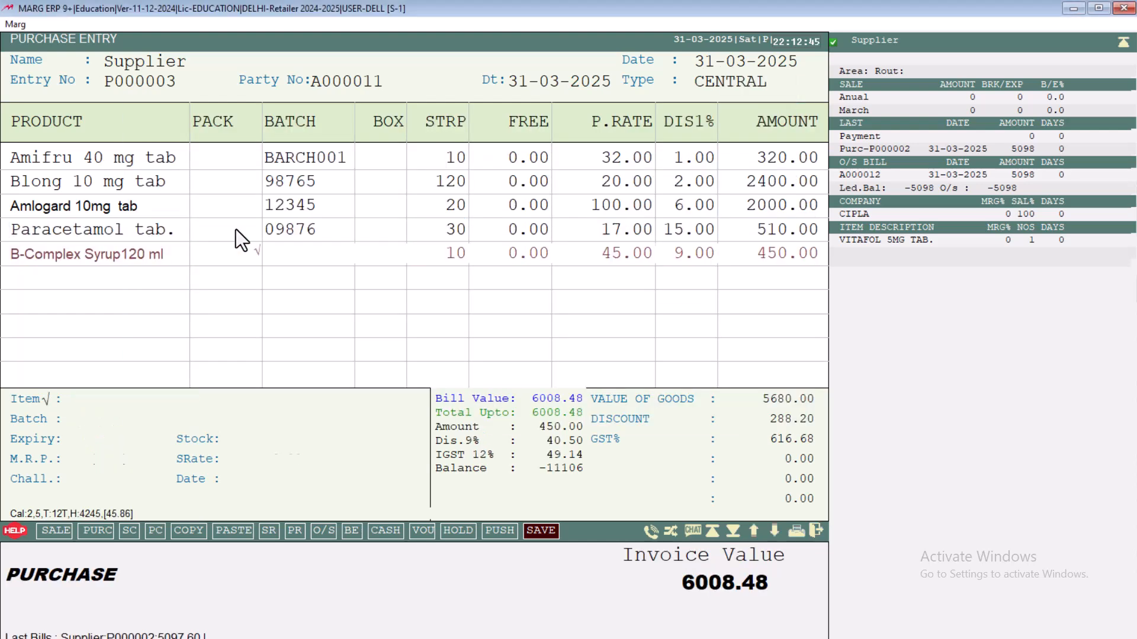
# Step: Verify the imported B-Complex Syrup120 ml line, accepting quantity 10, purchase rate 45.00 and discount 9.00%
pyautogui.press('Return')
pyautogui.press('Return')
pyautogui.press('Return')
pyautogui.press('Return')
pyautogui.press('Return')
pyautogui.press('Return')
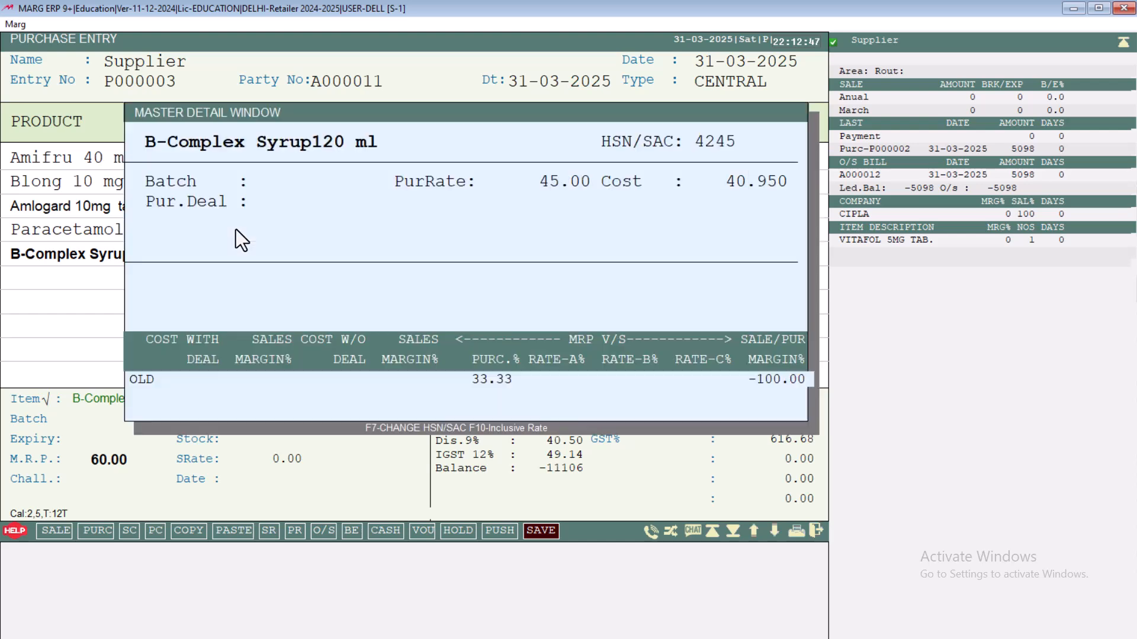
pyautogui.press('Return')
pyautogui.press('Return')
# Step: Save the Supplier purchase bill, accepting the bill adjustment with 0 due days, and leave purchase entry
pyautogui.hotkey('ctrl', 'w')
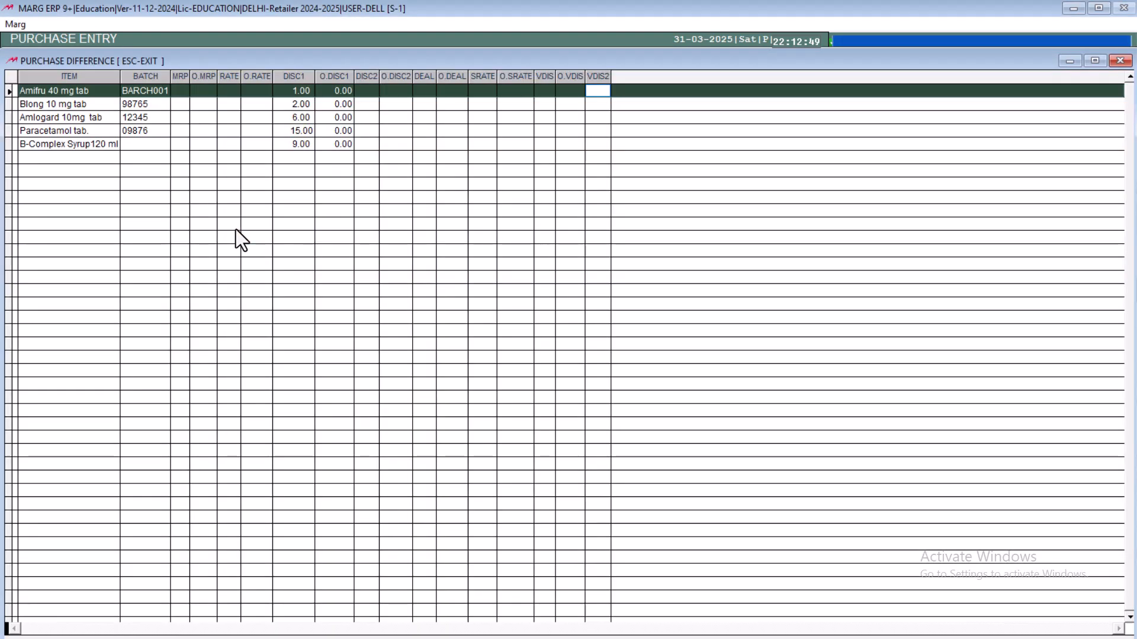
pyautogui.press('Escape')
pyautogui.press('Escape')
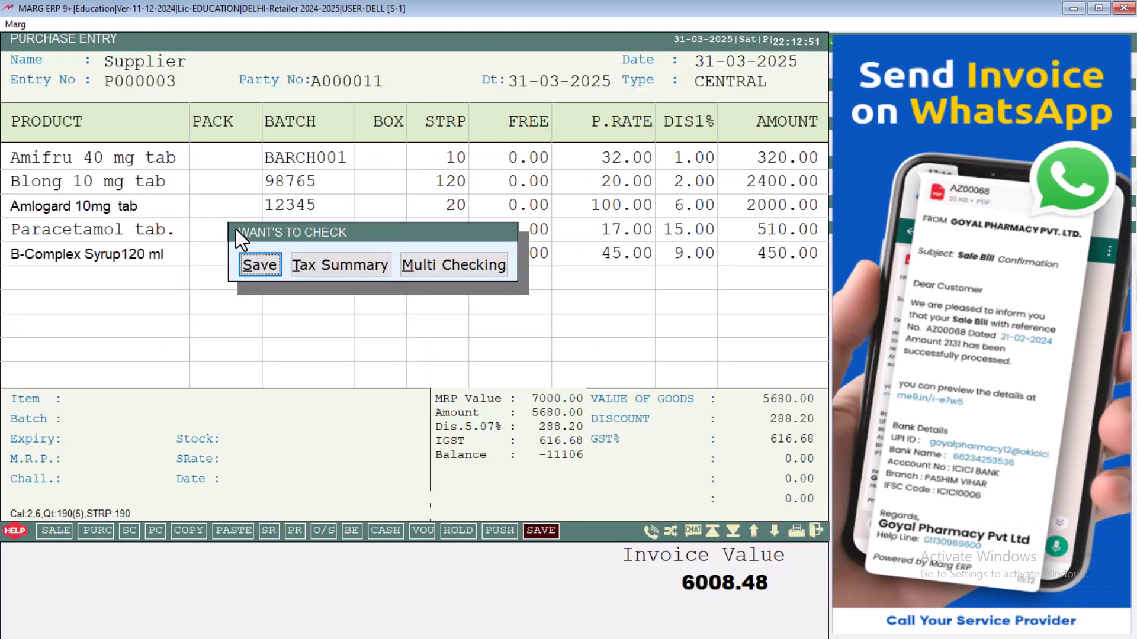
pyautogui.press('Return')
pyautogui.press('Return')
pyautogui.press('Return')
pyautogui.press('Return')
pyautogui.press('Return')
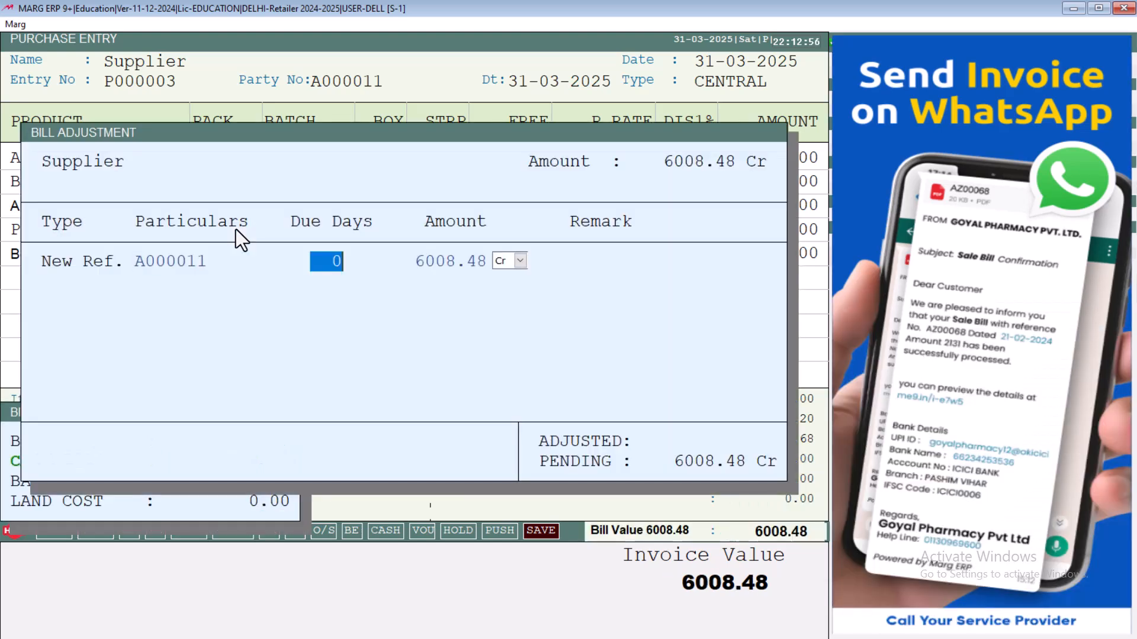
pyautogui.press('Return')
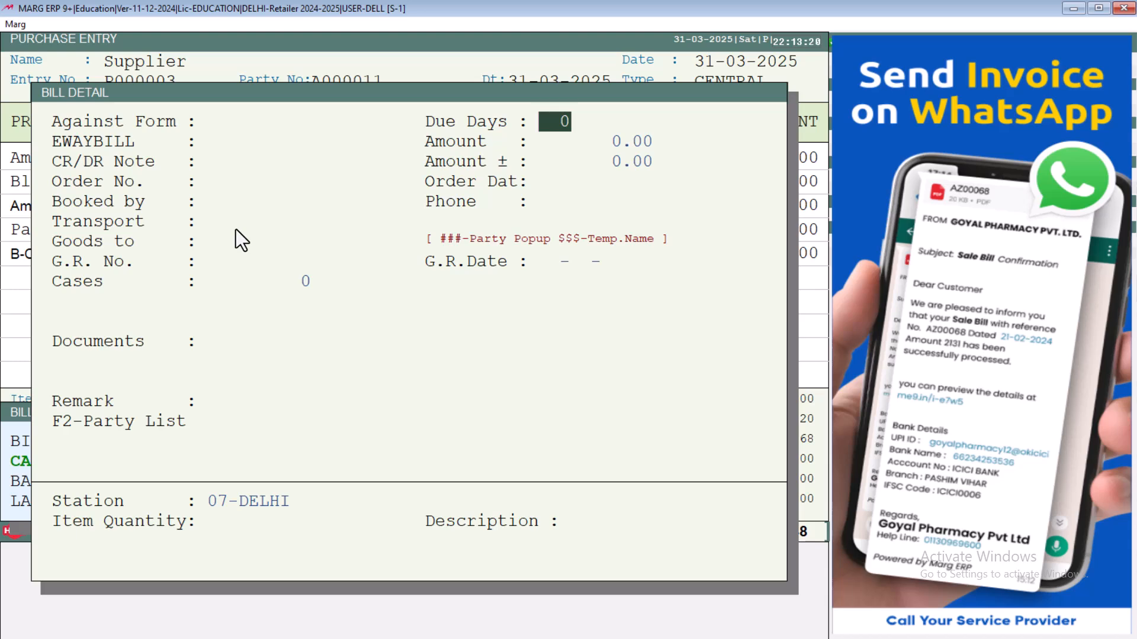
pyautogui.press('Escape')
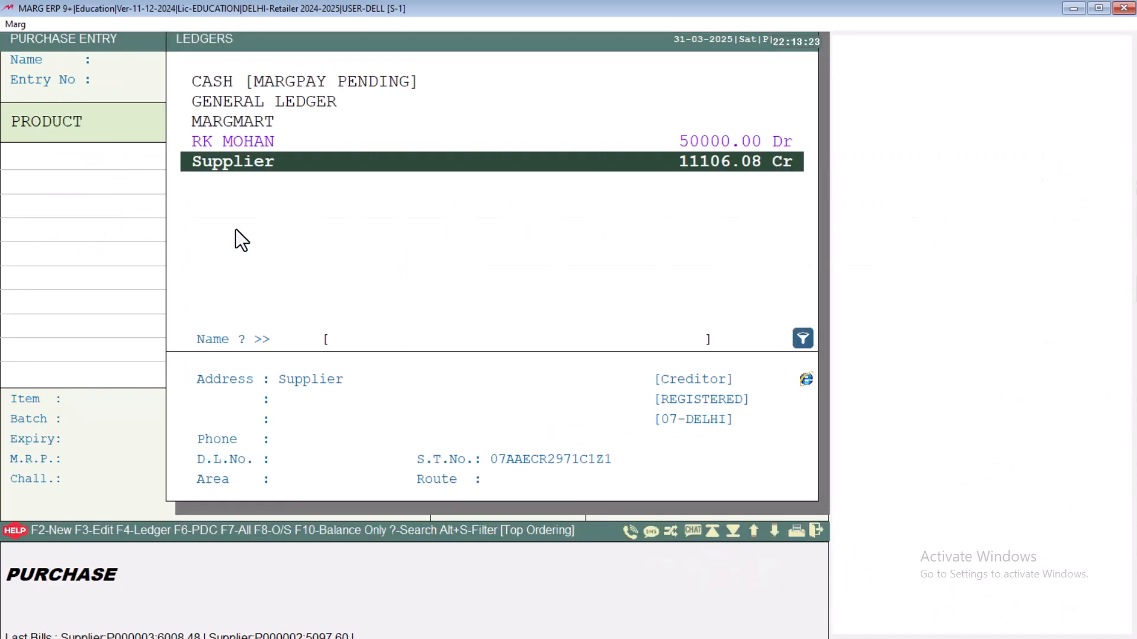
pyautogui.press('Escape')
pyautogui.press('Escape')
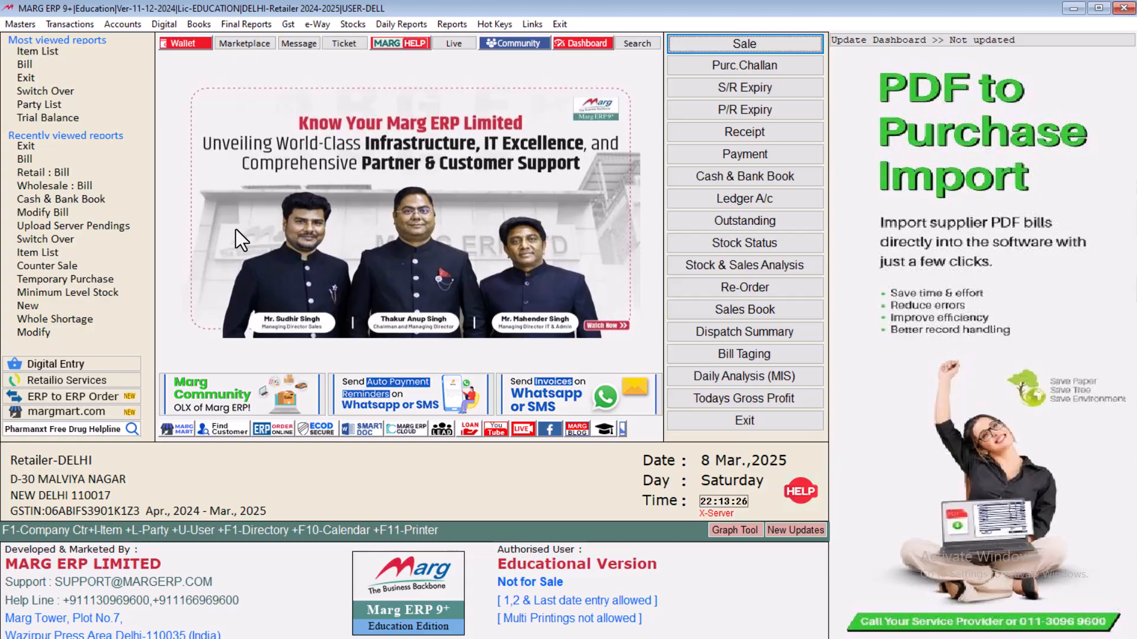
# Step: Switch the working company from Retailer to Supplier
pyautogui.press('F1')
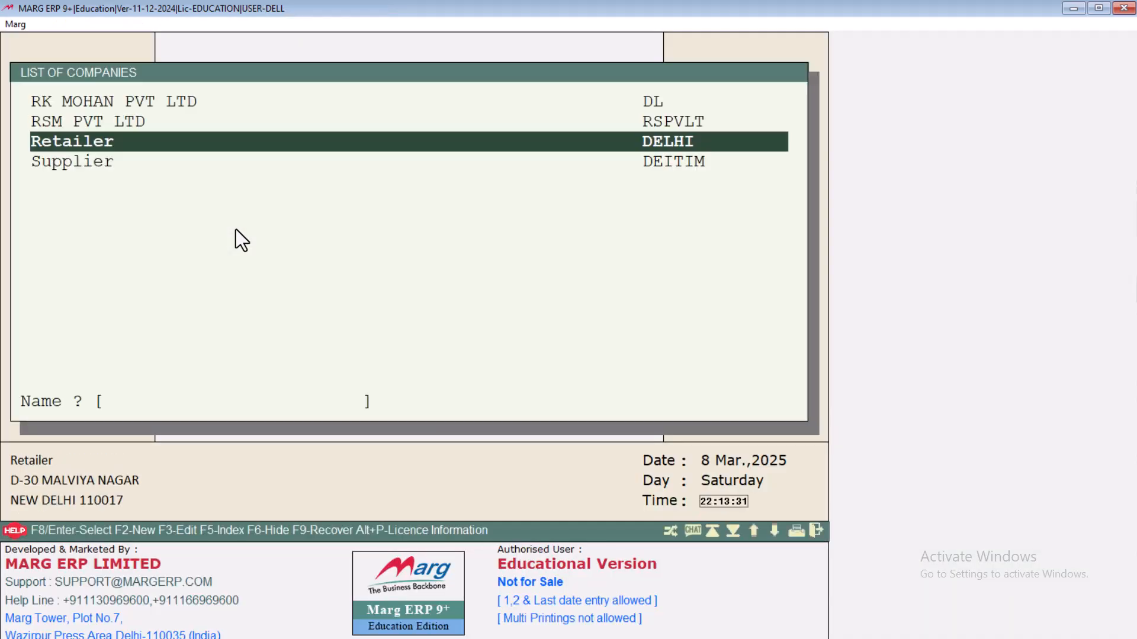
pyautogui.press('Down')
pyautogui.press('Return')
pyautogui.press('Return')
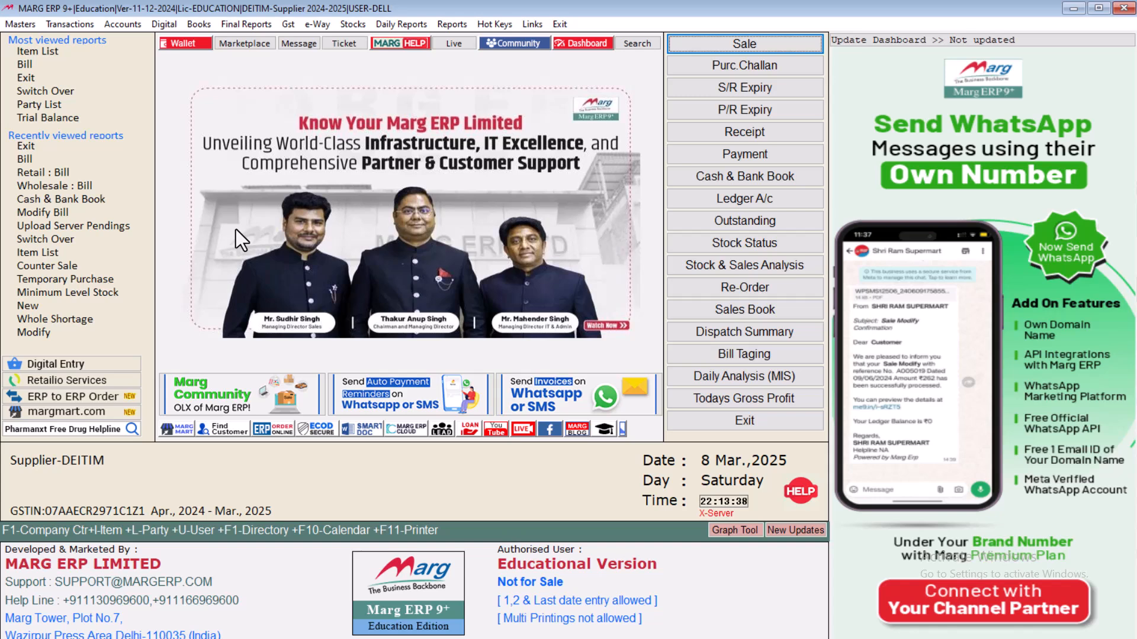
# Step: Start a sale bill dated 31-03-2025 for the Retailer ledger
pyautogui.press('Return')
pyautogui.press('Return')
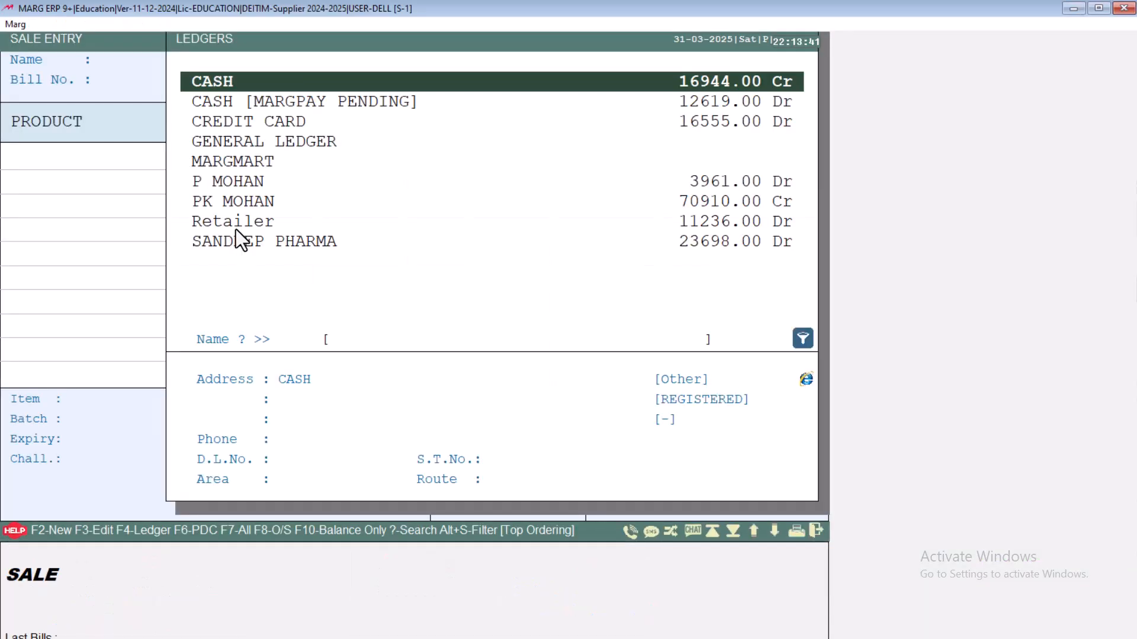
pyautogui.press('Down')
pyautogui.press('Down')
pyautogui.press('Down')
pyautogui.press('Down')
pyautogui.press('Down')
pyautogui.press('Down')
pyautogui.press('Down')
pyautogui.press('Return')
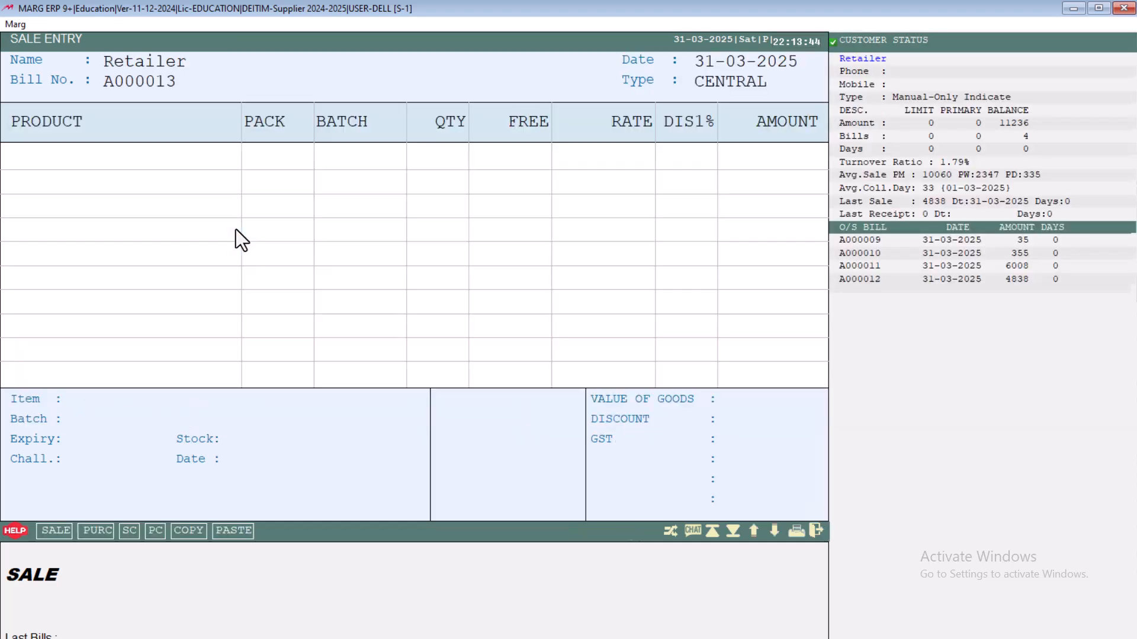
# Step: Add Amifru 40 mg tab from batch BARCH001 to the sale bill with quantity 2
pyautogui.press('Return')
pyautogui.press('Return')
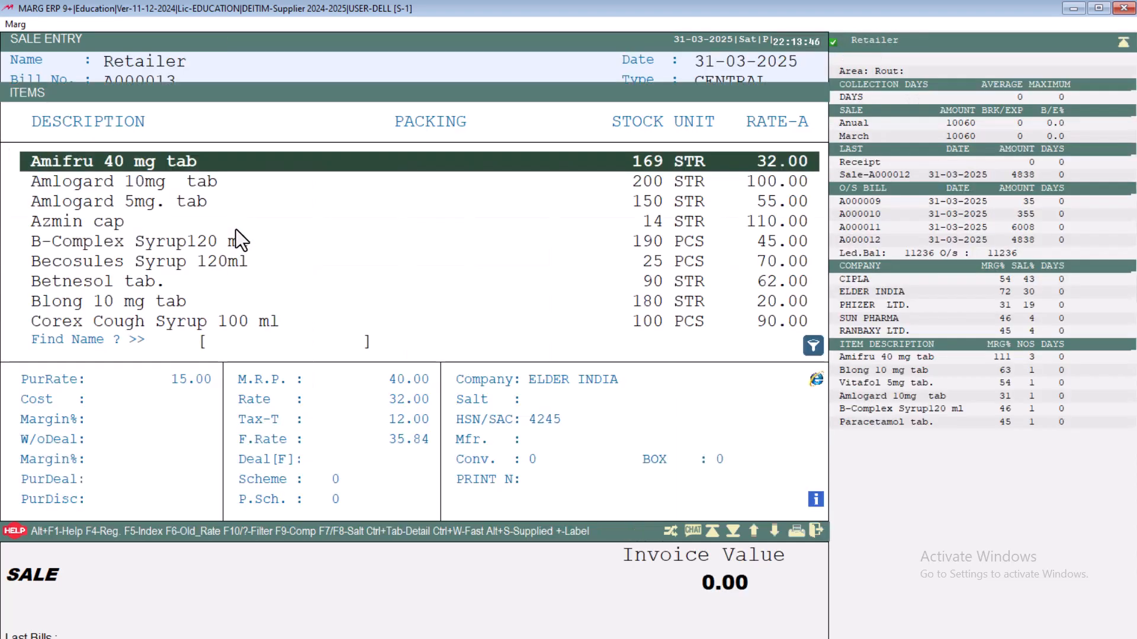
pyautogui.press('Return')
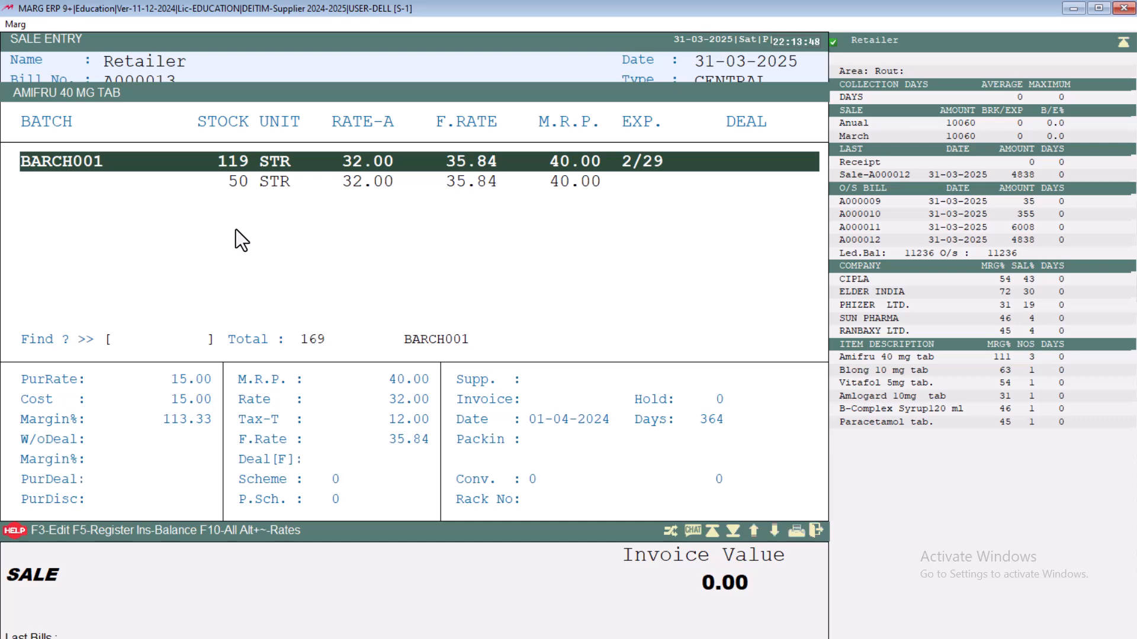
pyautogui.press('Return')
pyautogui.write('2')
pyautogui.press('Return')
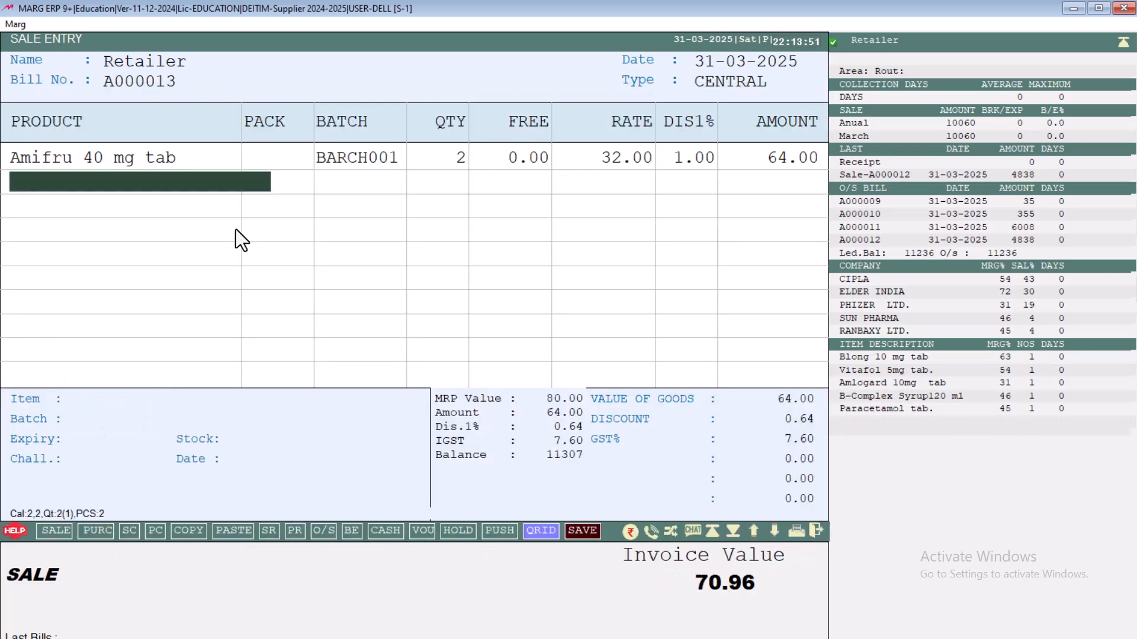
# Step: Save the Retailer sale bill, accepting the bill adjustment of 71.00 with 0 due days, and leave sale entry
pyautogui.press('Escape')
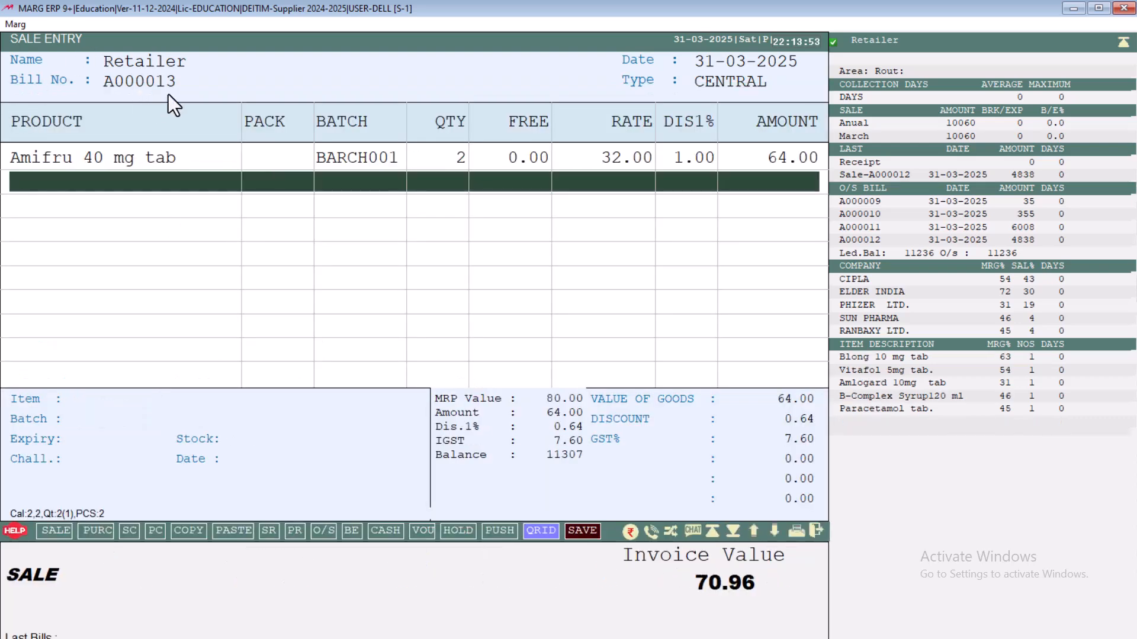
pyautogui.press('Return')
pyautogui.press('Return')
pyautogui.press('Return')
pyautogui.press('Return')
pyautogui.press('Return')
pyautogui.press('Return')
pyautogui.press('Return')
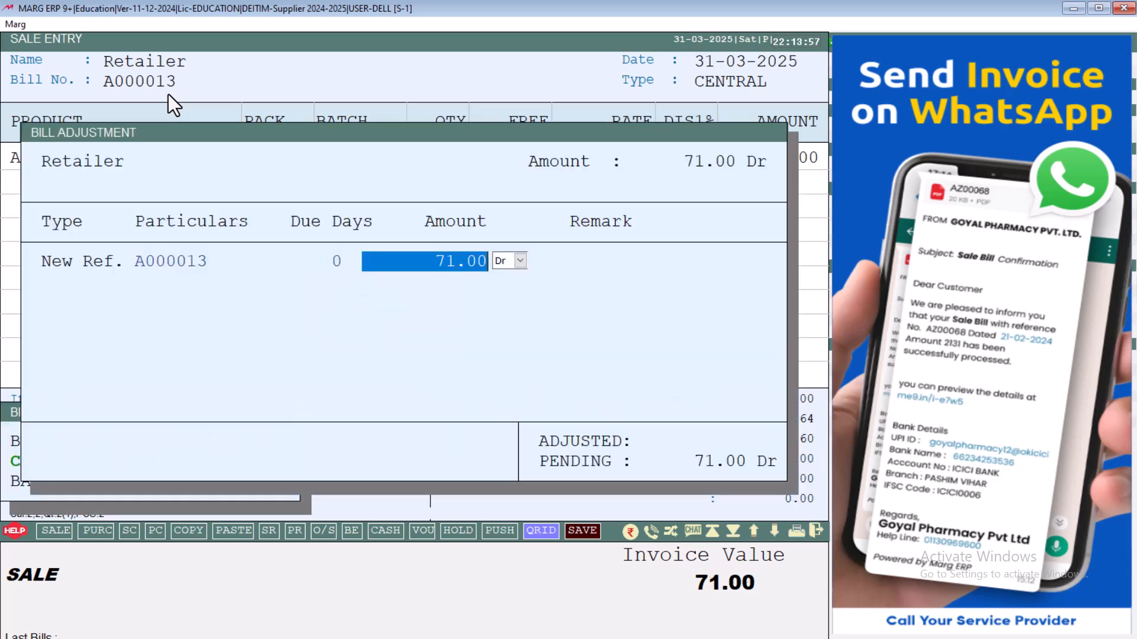
pyautogui.press('Return')
pyautogui.press('Return')
pyautogui.press('Return')
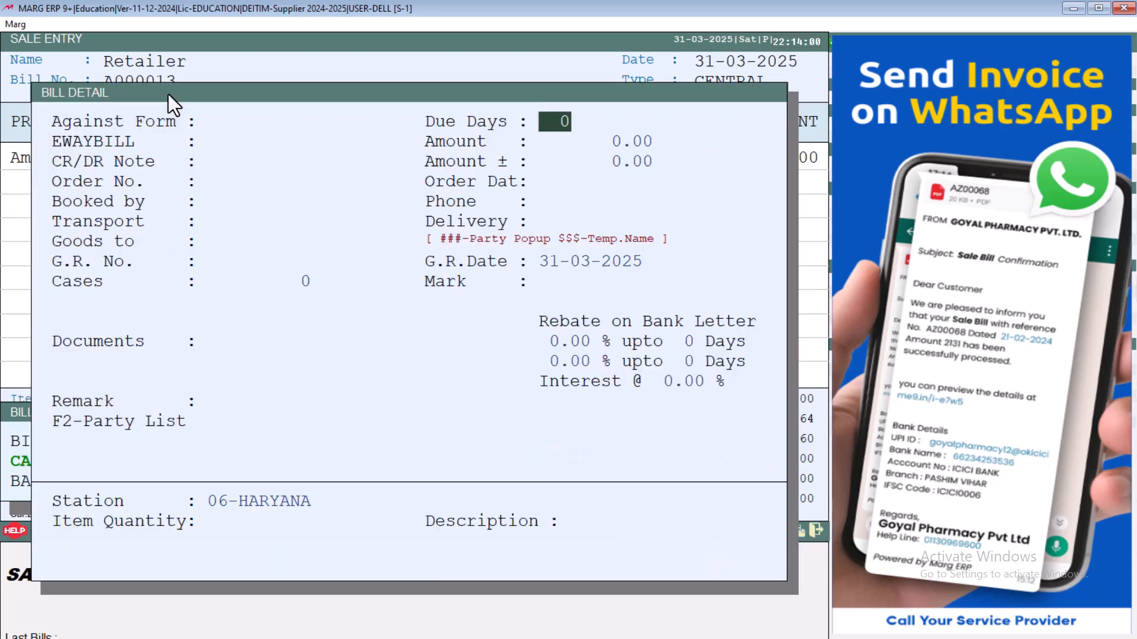
pyautogui.press('Return')
pyautogui.press('Escape')
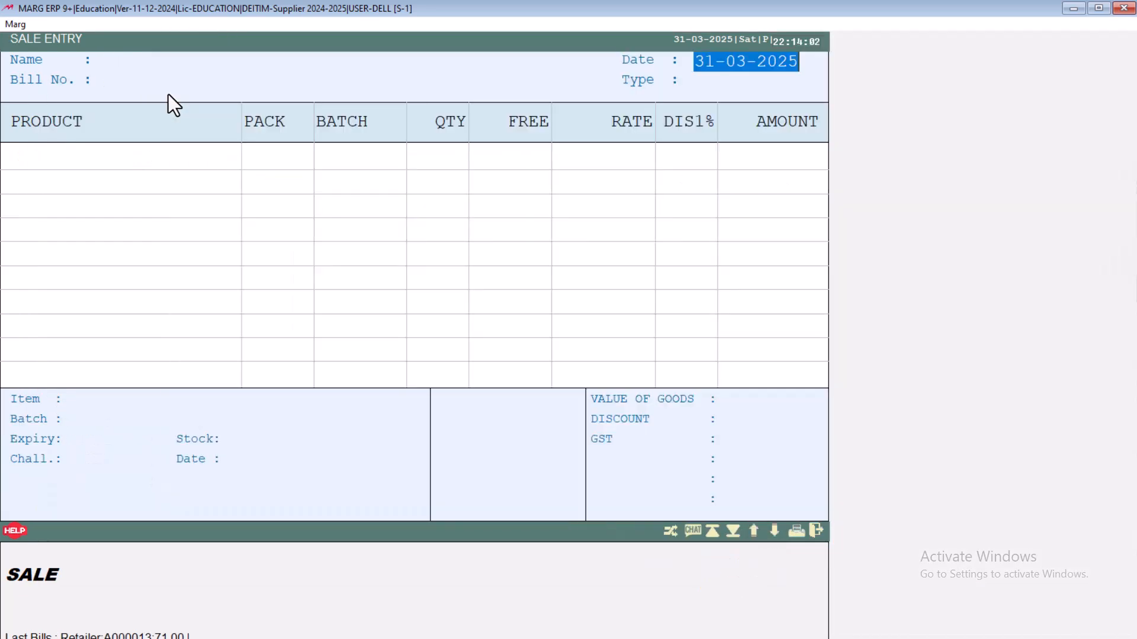
pyautogui.press('Escape')
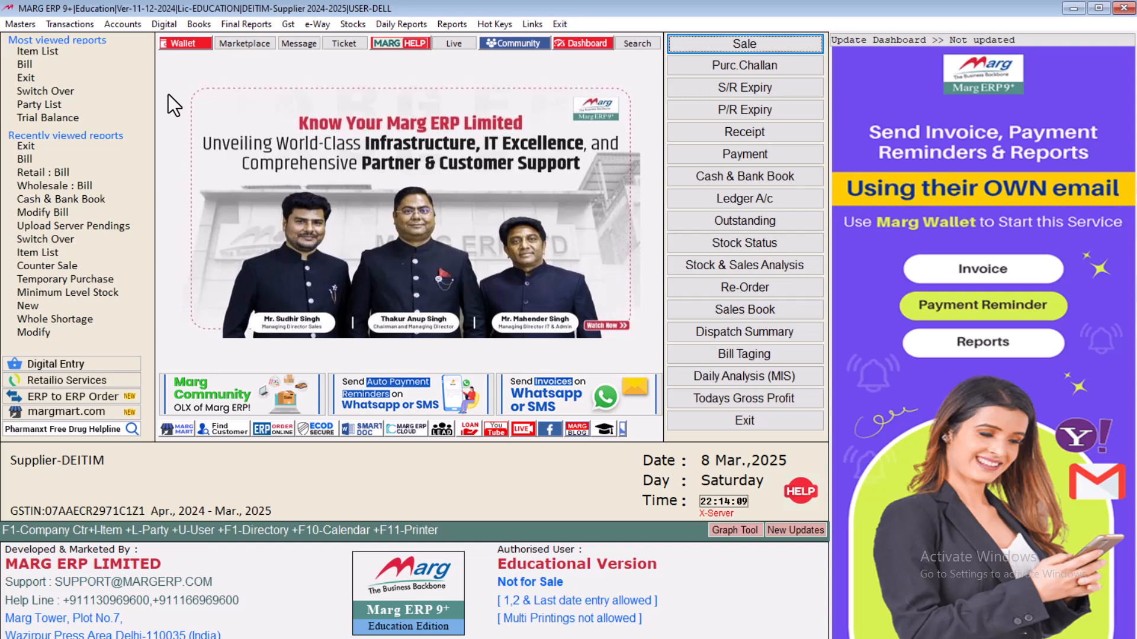
# Step: Upload sale bill A000013 for Retailer from the pending server uploads and close the list
pyautogui.click(76, 29)
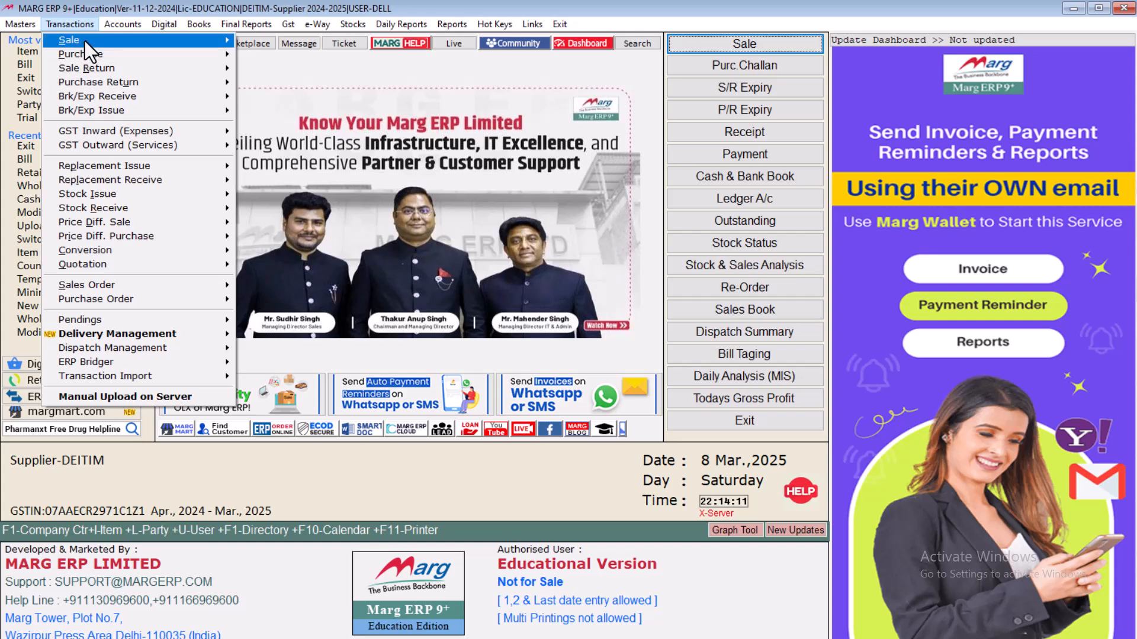
pyautogui.moveTo(142, 43)
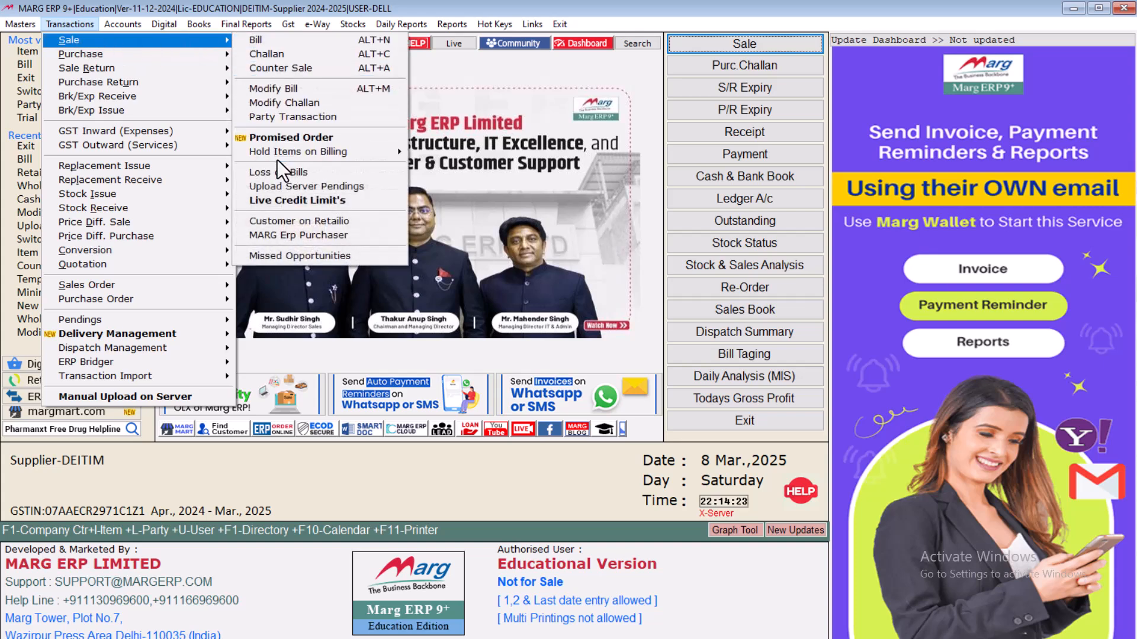
pyautogui.click(307, 189)
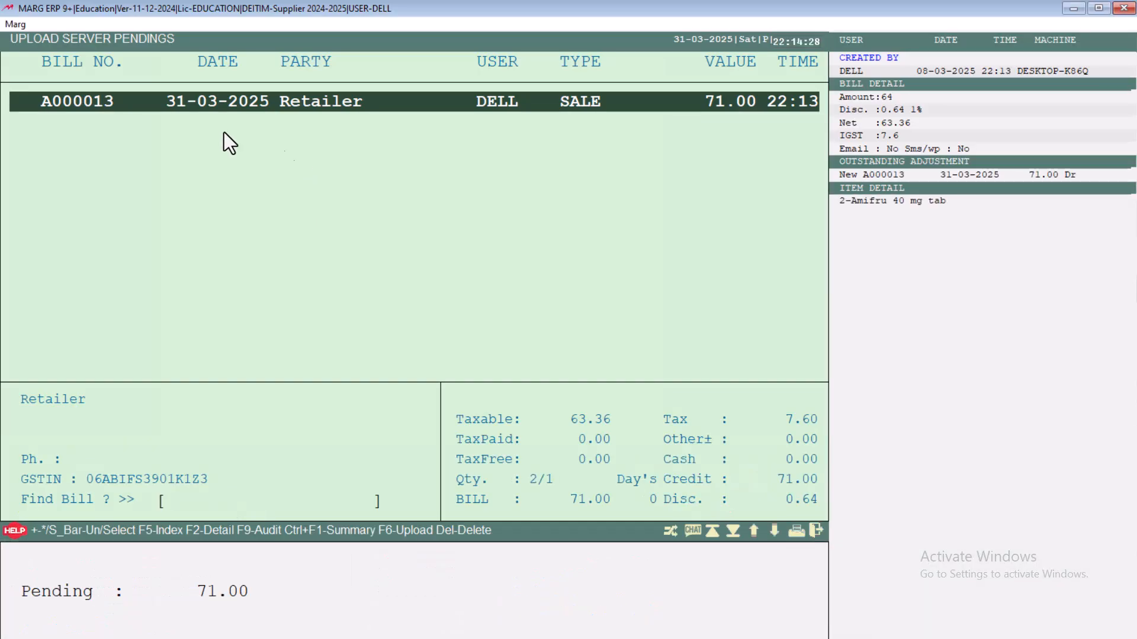
pyautogui.press('space')
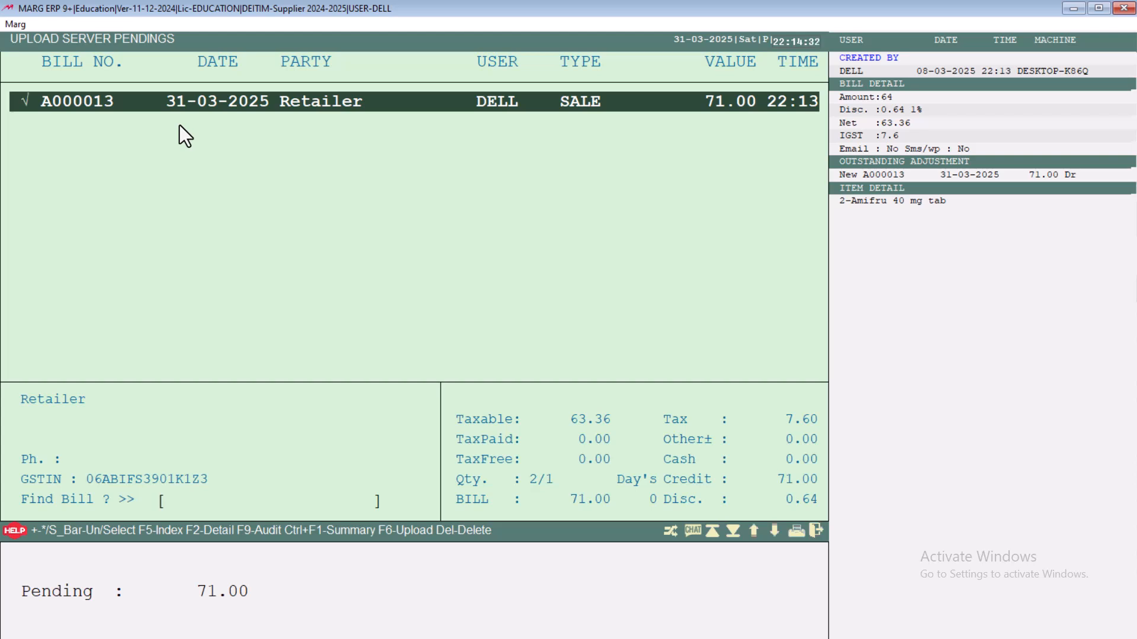
pyautogui.press('F6')
pyautogui.press('Left')
pyautogui.press('Return')
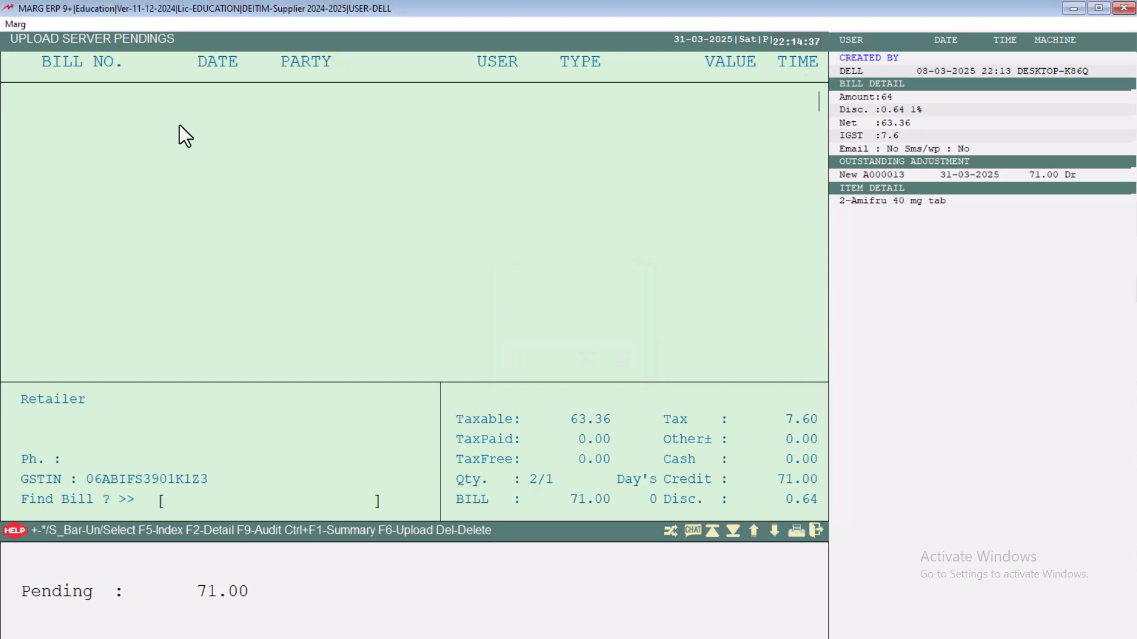
pyautogui.press('Escape')
# Step: Switch the working company from Supplier back to Retailer
pyautogui.press('Escape')
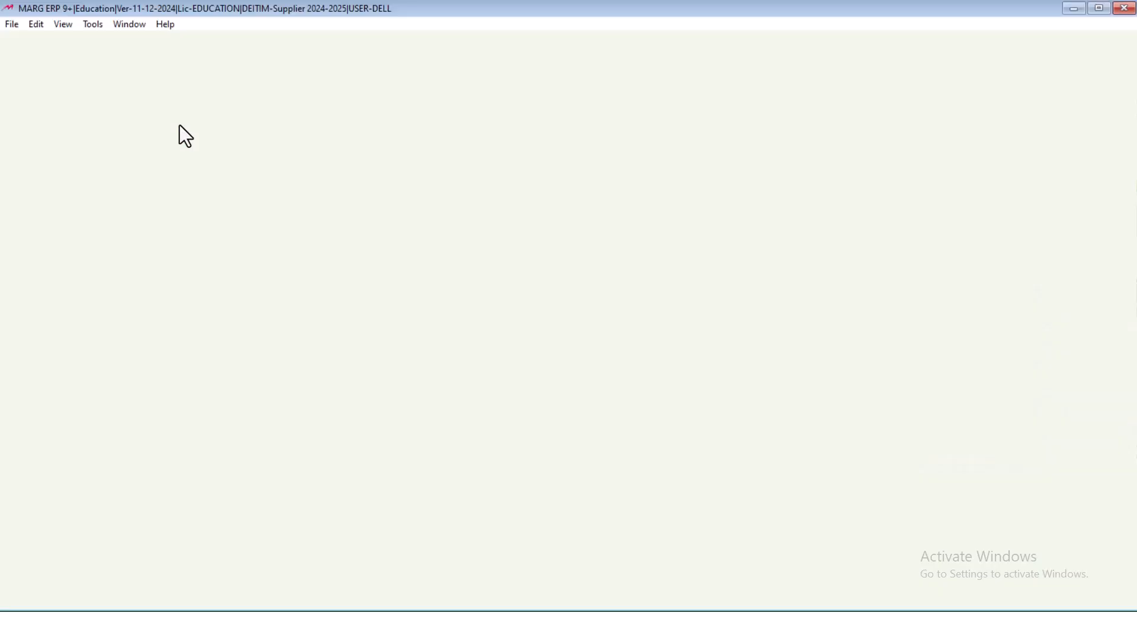
pyautogui.press('Up')
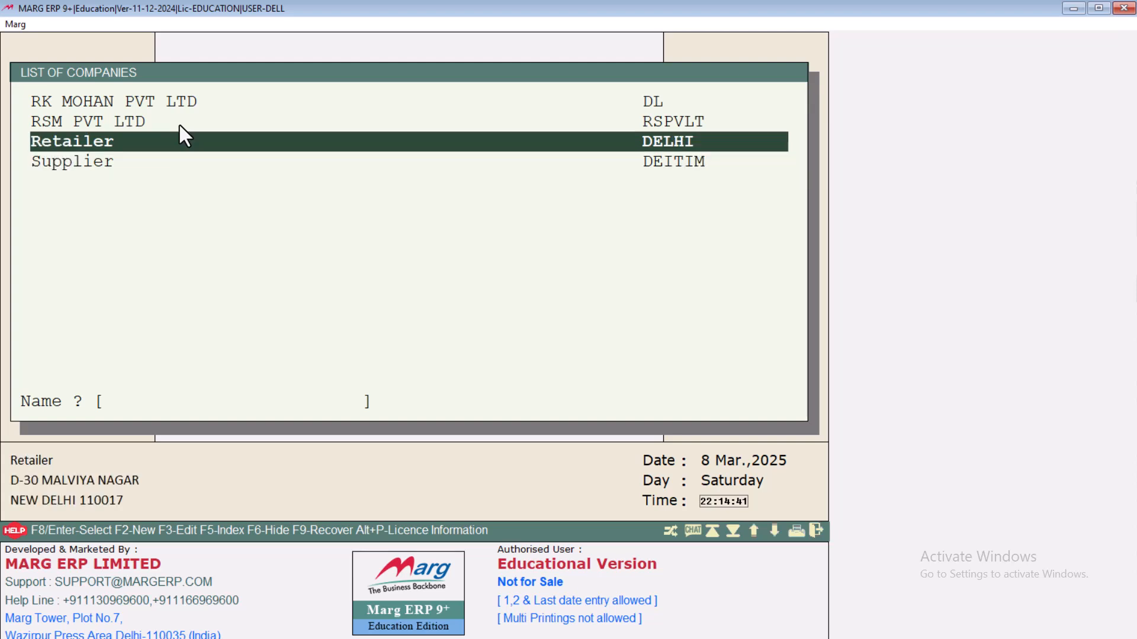
pyautogui.press('Return')
pyautogui.press('Return')
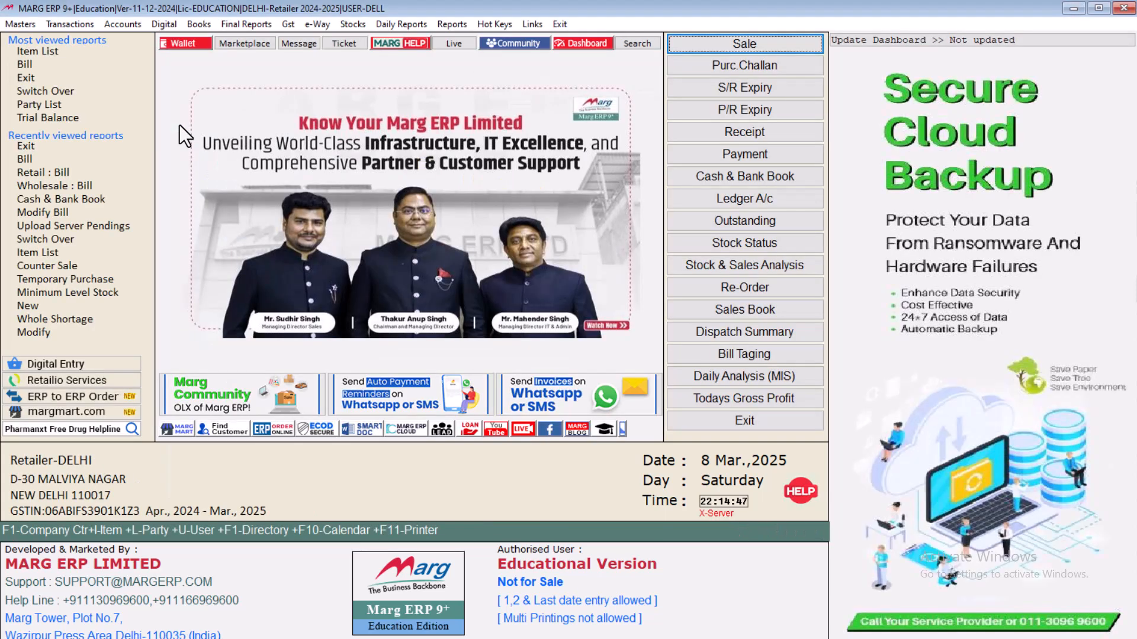
# Step: Start a purchase entry dated 31-03-2025 for the Supplier ledger and select online bill A000013 to import
pyautogui.hotkey('alt', 'f2')
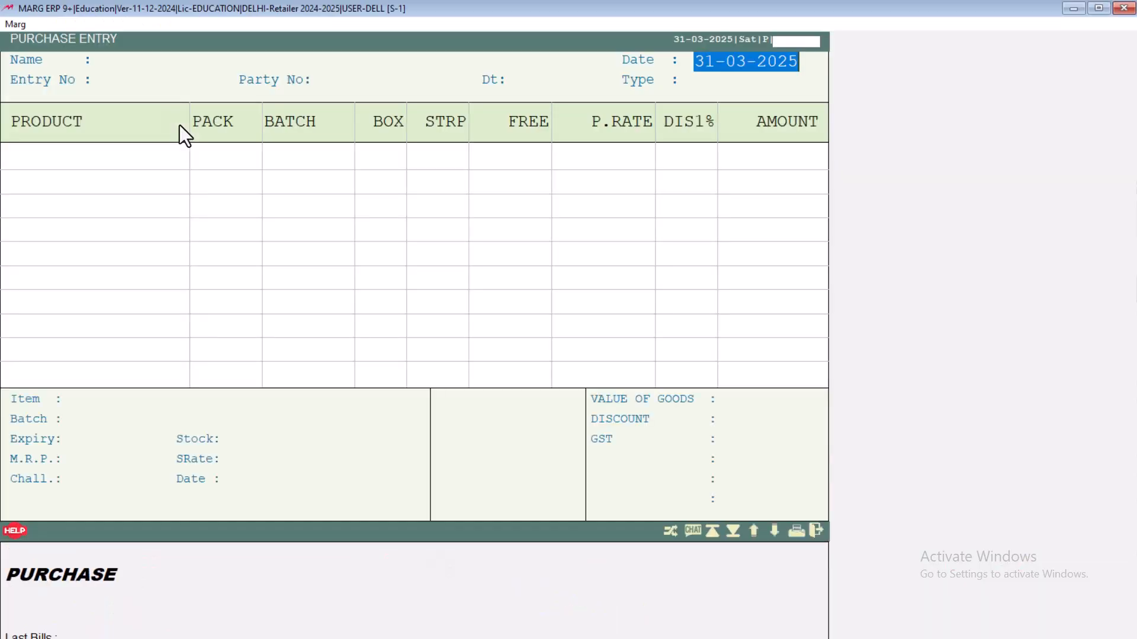
pyautogui.press('Return')
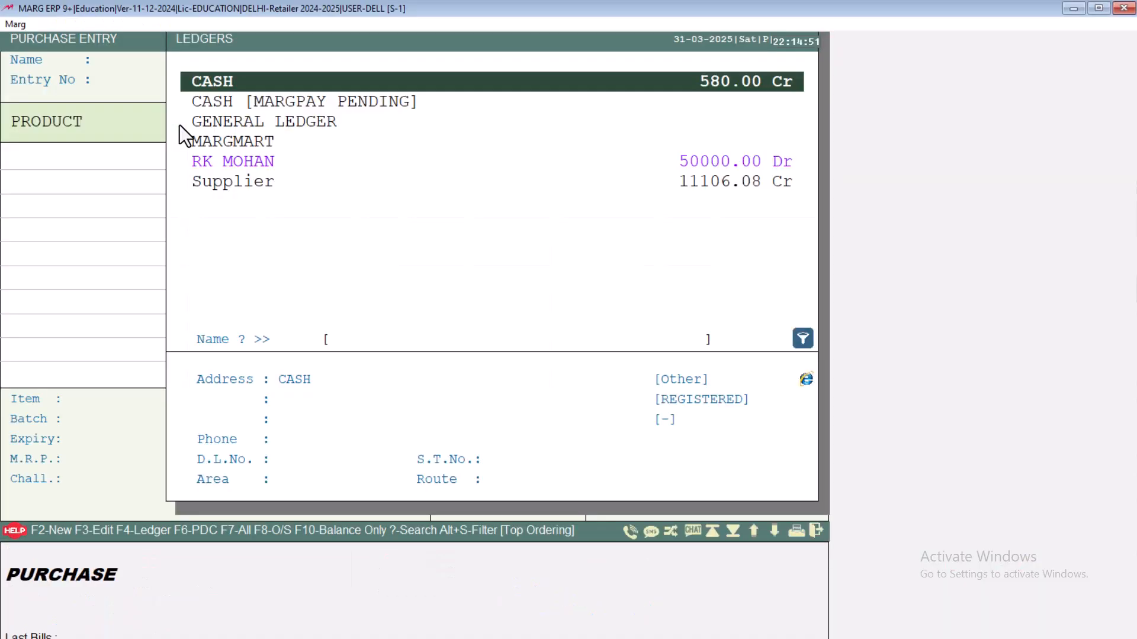
pyautogui.press('Down')
pyautogui.press('Down')
pyautogui.press('Down')
pyautogui.press('Down')
pyautogui.press('Down')
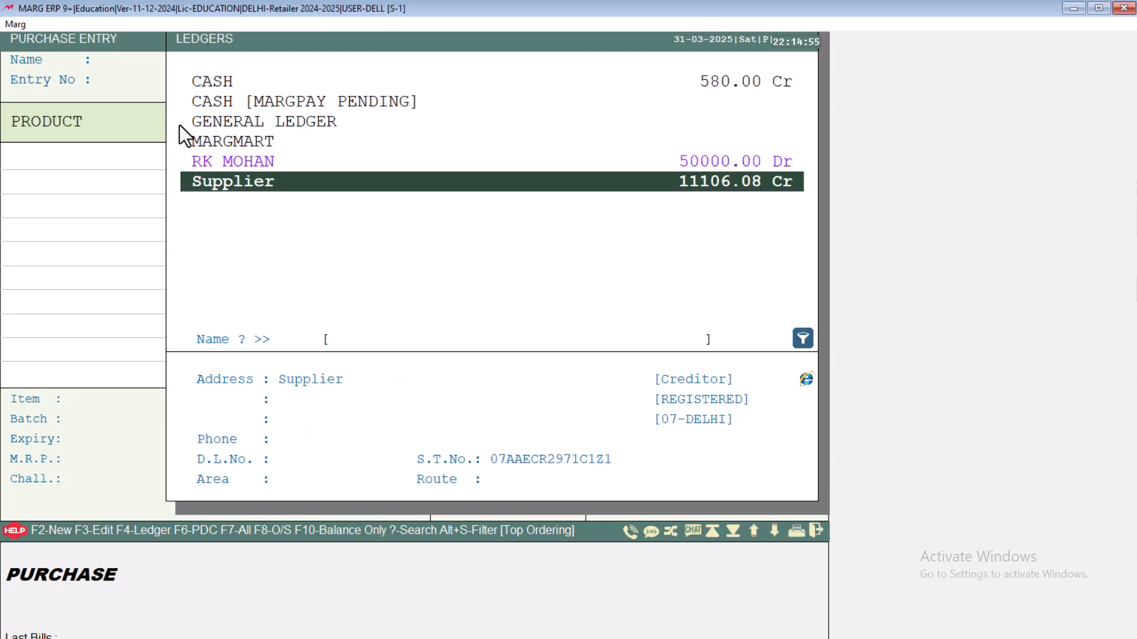
pyautogui.press('Return')
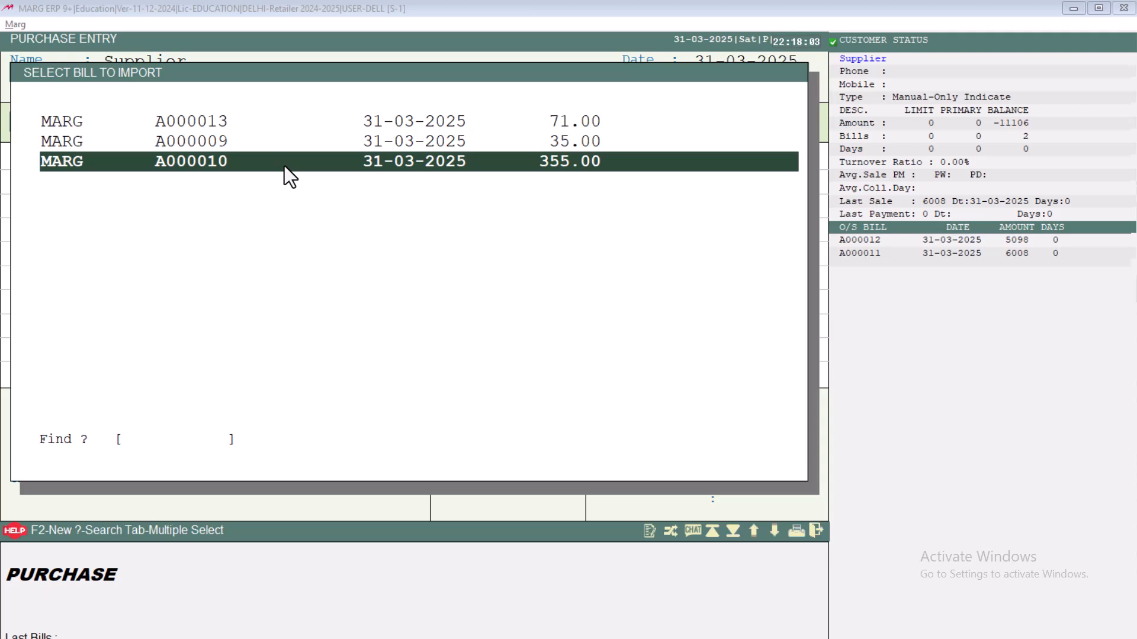
pyautogui.click(320, 120)
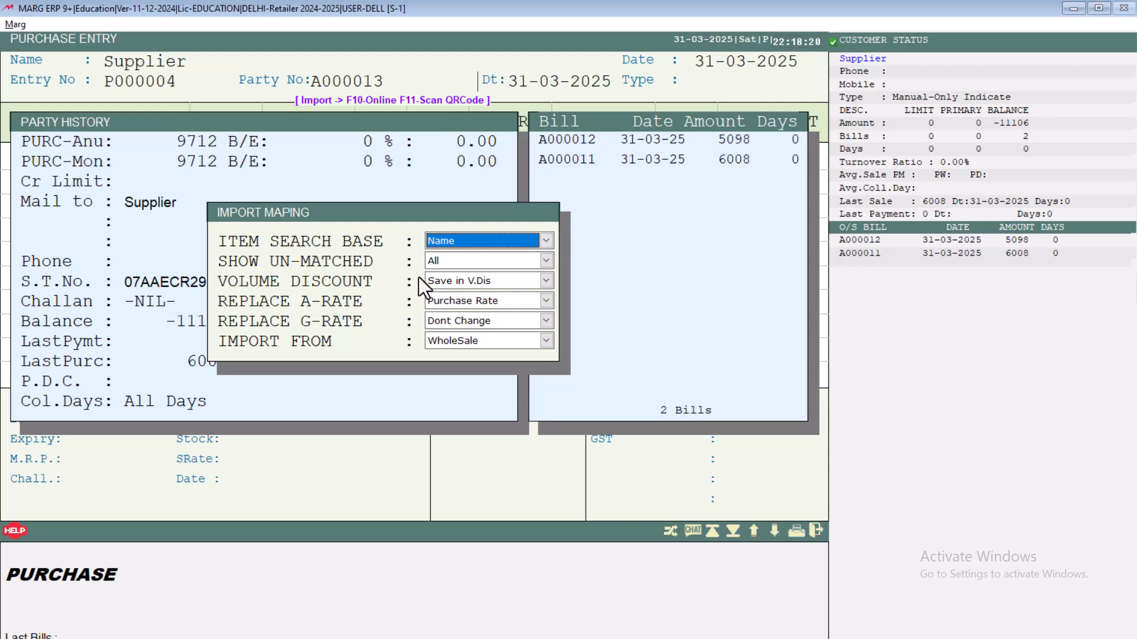
# Step: Accept the import mapping: search by Name, show All unmatched, Save in V.Dis, Purchase Rate for A-Rate, Dont Change G-Rate, and WholeSale source
pyautogui.press('Return')
pyautogui.press('Return')
pyautogui.press('Return')
pyautogui.press('Return')
pyautogui.press('Return')
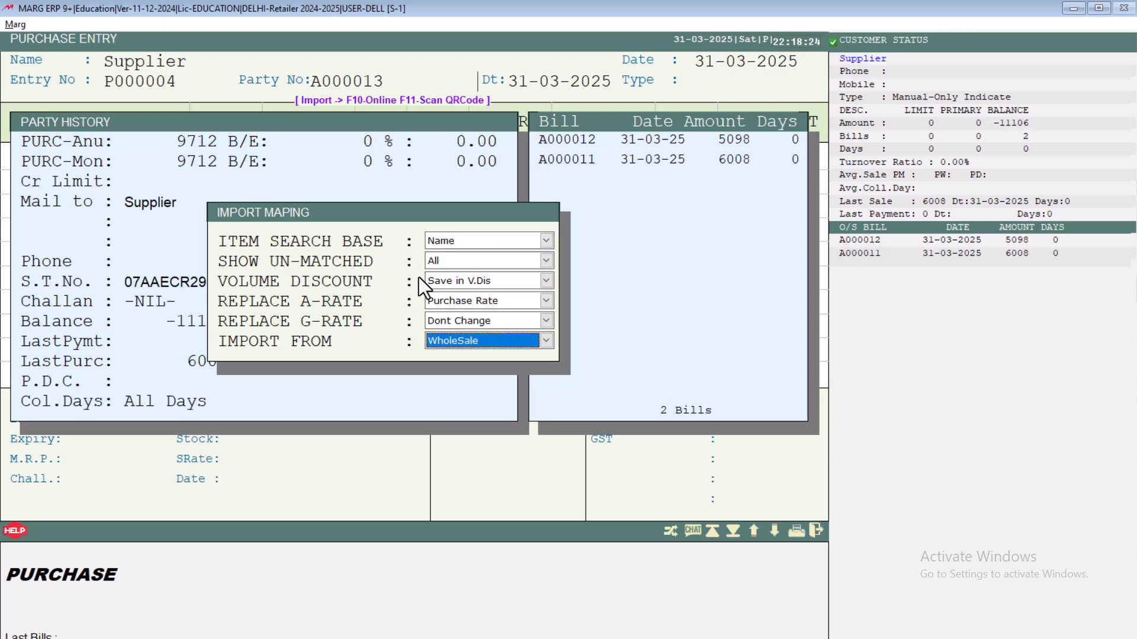
pyautogui.press('Return')
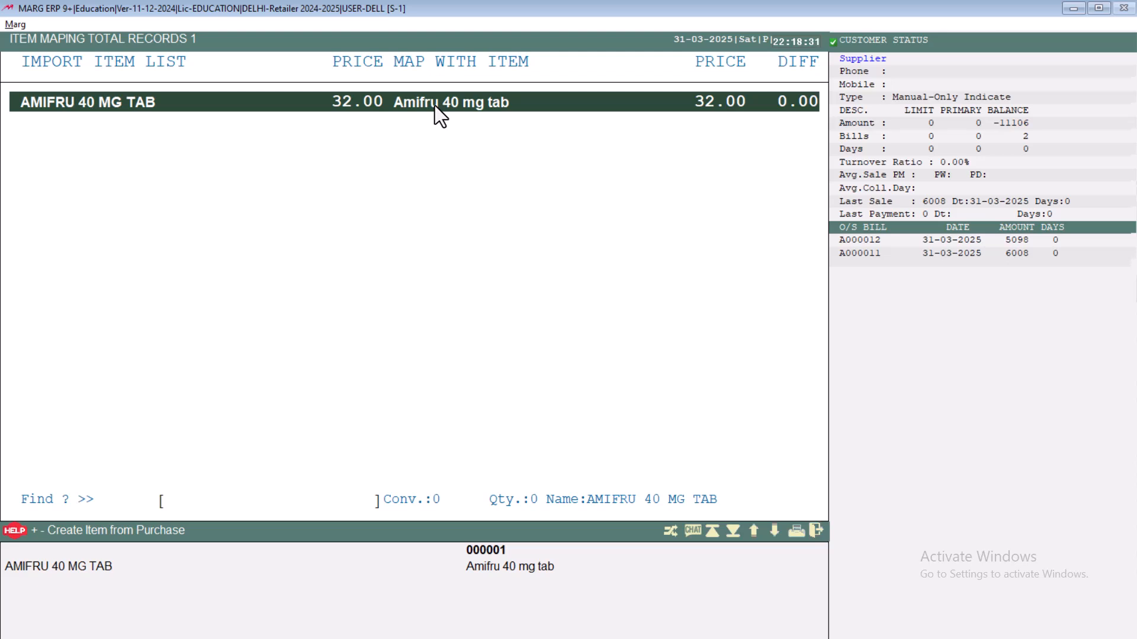
# Step: Keep AMIFRU 40 MG TAB mapped to Amifru 40 mg tab and finish the item mapping
pyautogui.press('Escape')
pyautogui.press('Right')
pyautogui.press('Return')
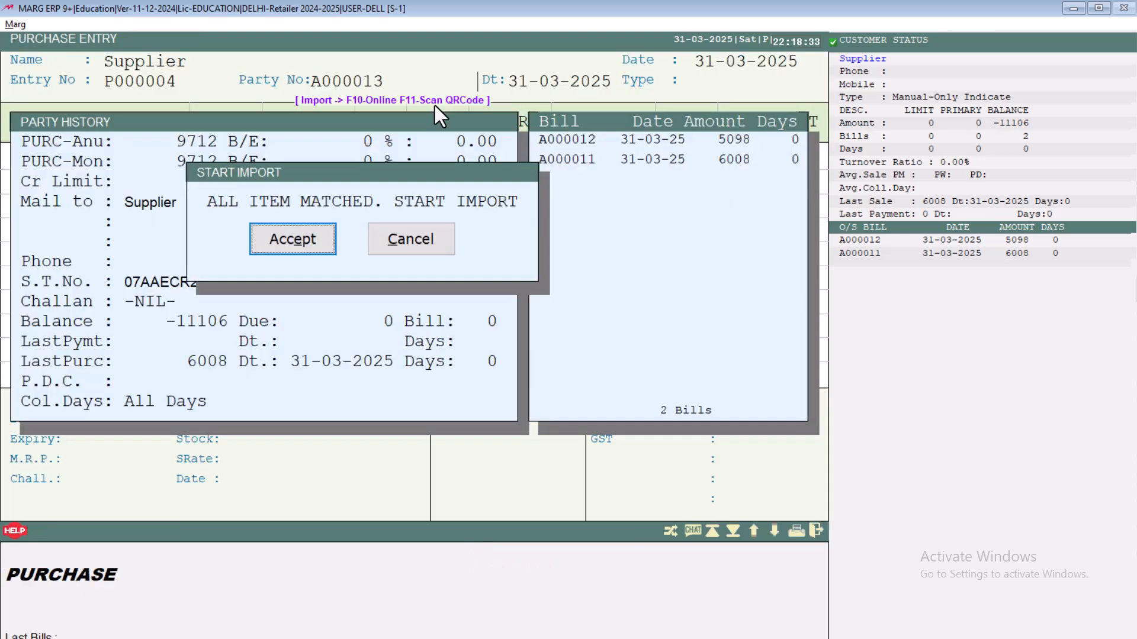
# Step: Import the matched item into the purchase entry, keeping the party bill date 31-03-2025 and the CENTRAL type
pyautogui.press('Return')
pyautogui.press('Return')
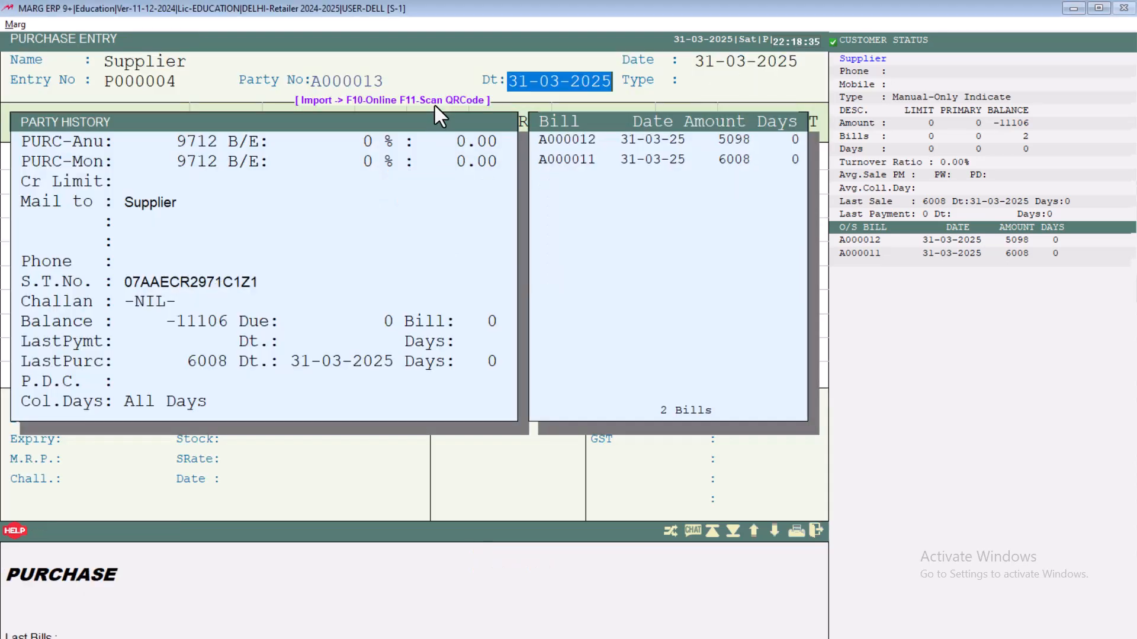
pyautogui.press('Return')
pyautogui.press('Tab')
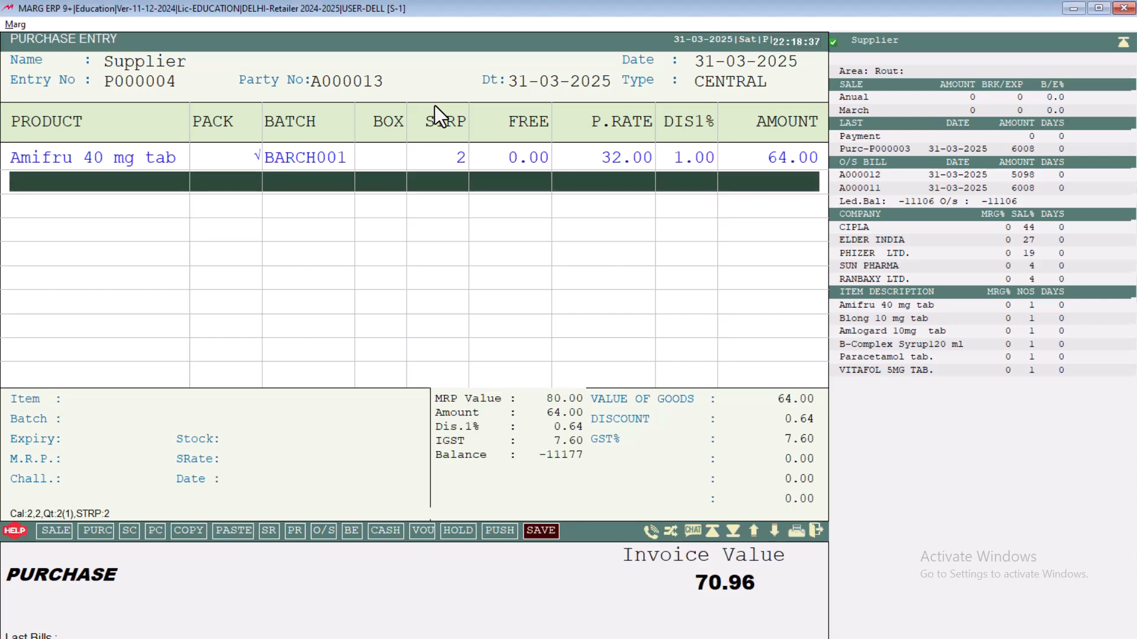
# Step: Finish the imported item list and accept the bill's discount, GST and remaining levy fields without changes
pyautogui.press('End')
pyautogui.press('Escape')
pyautogui.press('Return')
pyautogui.press('Return')
pyautogui.press('Return')
pyautogui.press('Return')
pyautogui.press('Return')
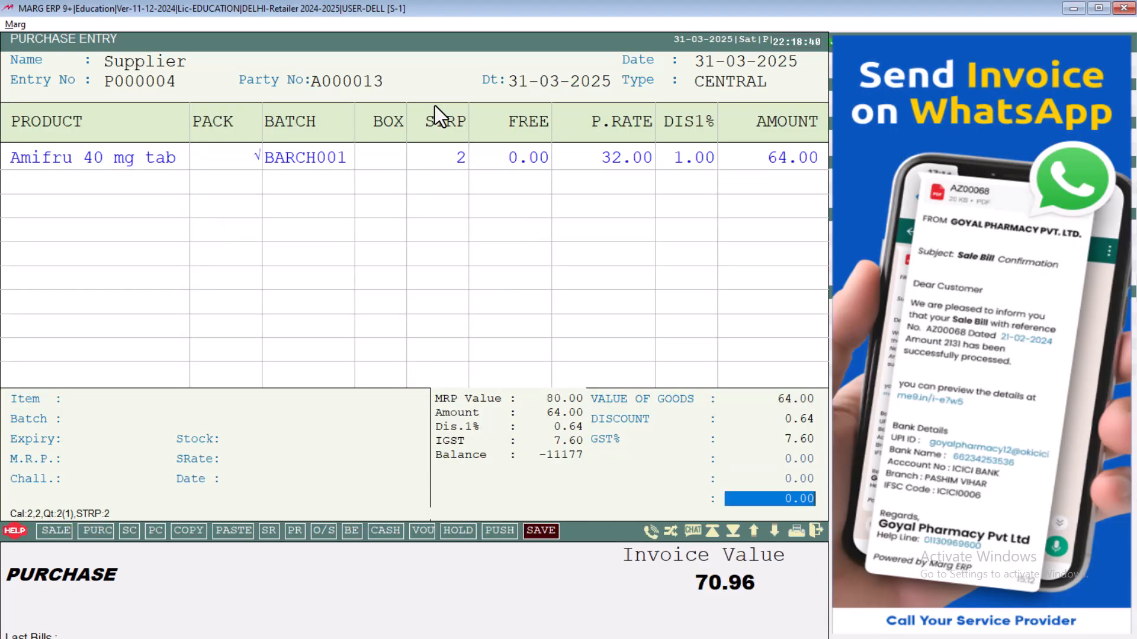
pyautogui.press('Return')
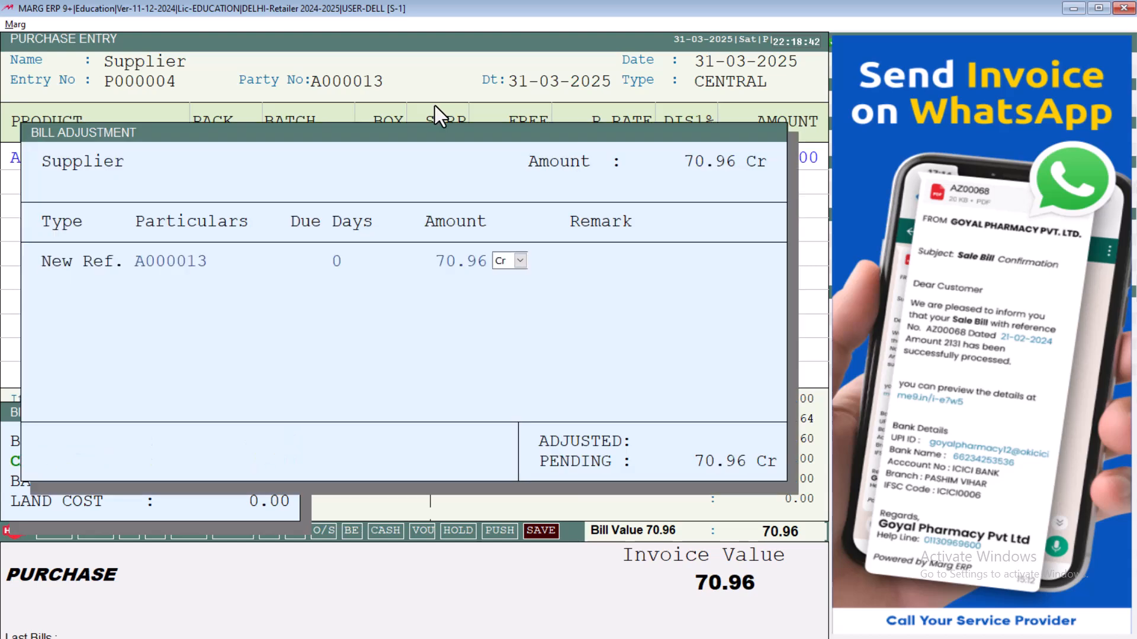
# Step: Save the purchase with bill adjustment New Ref. A000013 as a 70.96 credit, and leave purchase entry
pyautogui.press('Return')
pyautogui.press('Return')
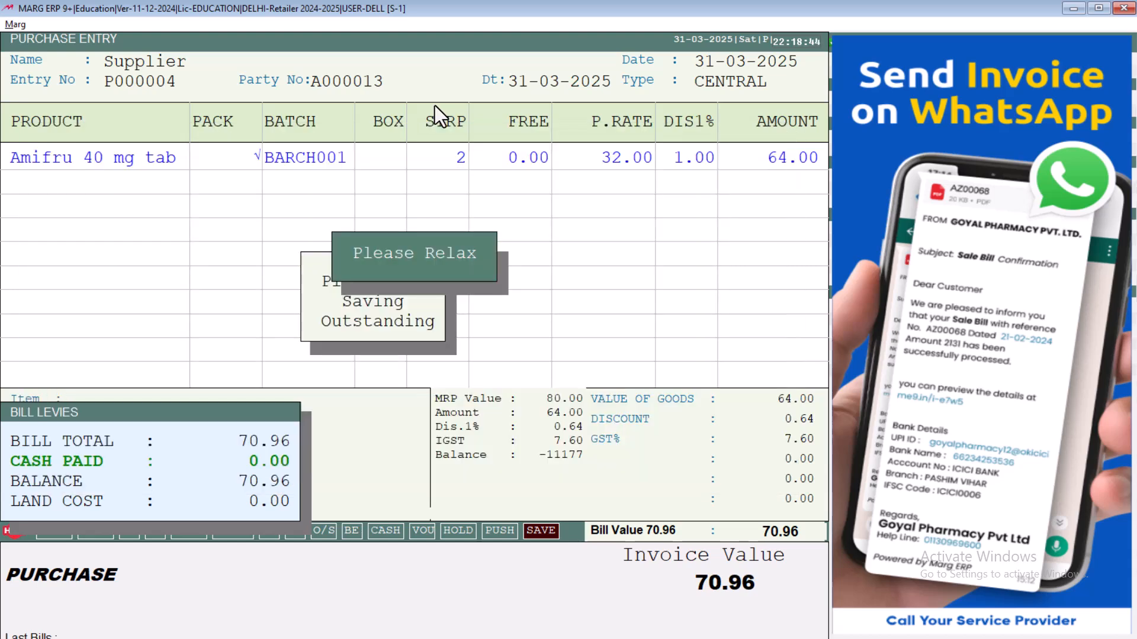
pyautogui.press('Escape')
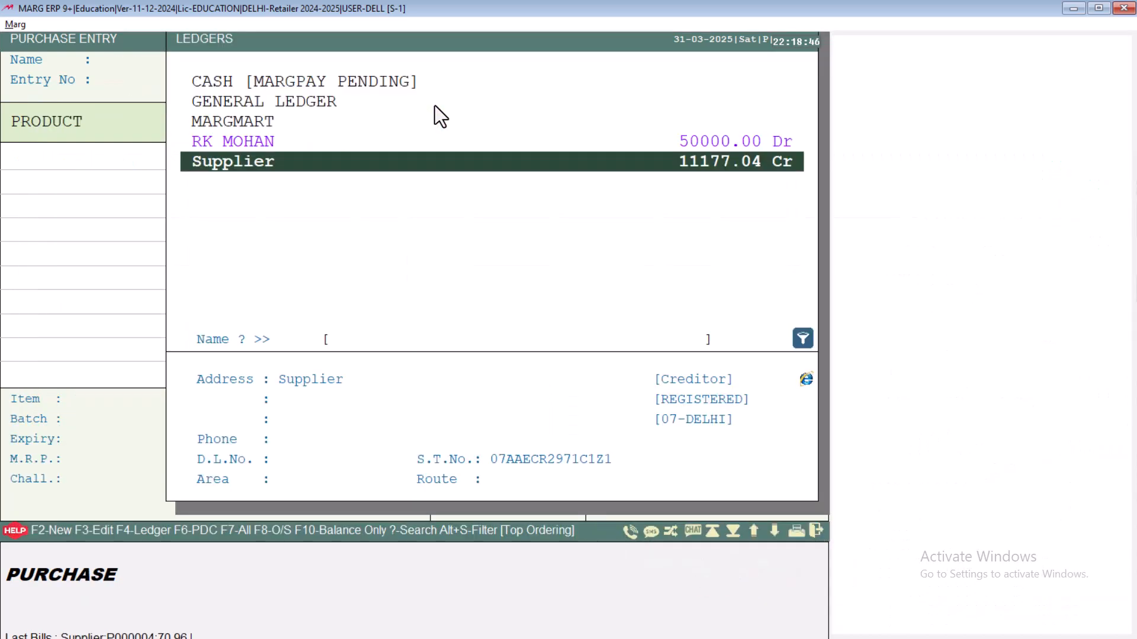
pyautogui.press('Escape')
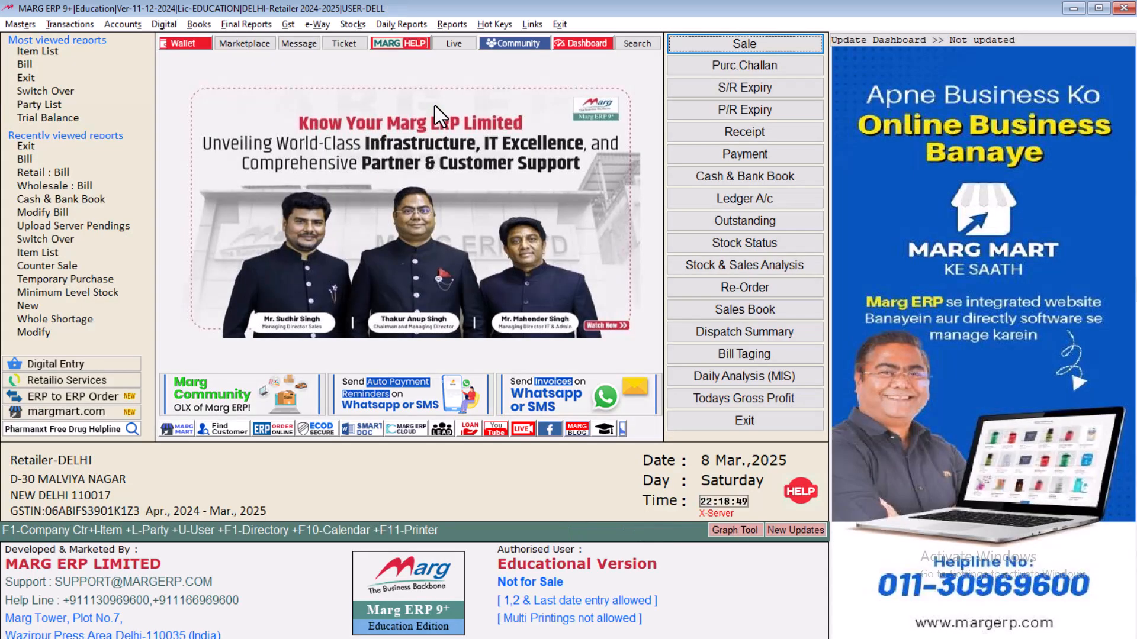